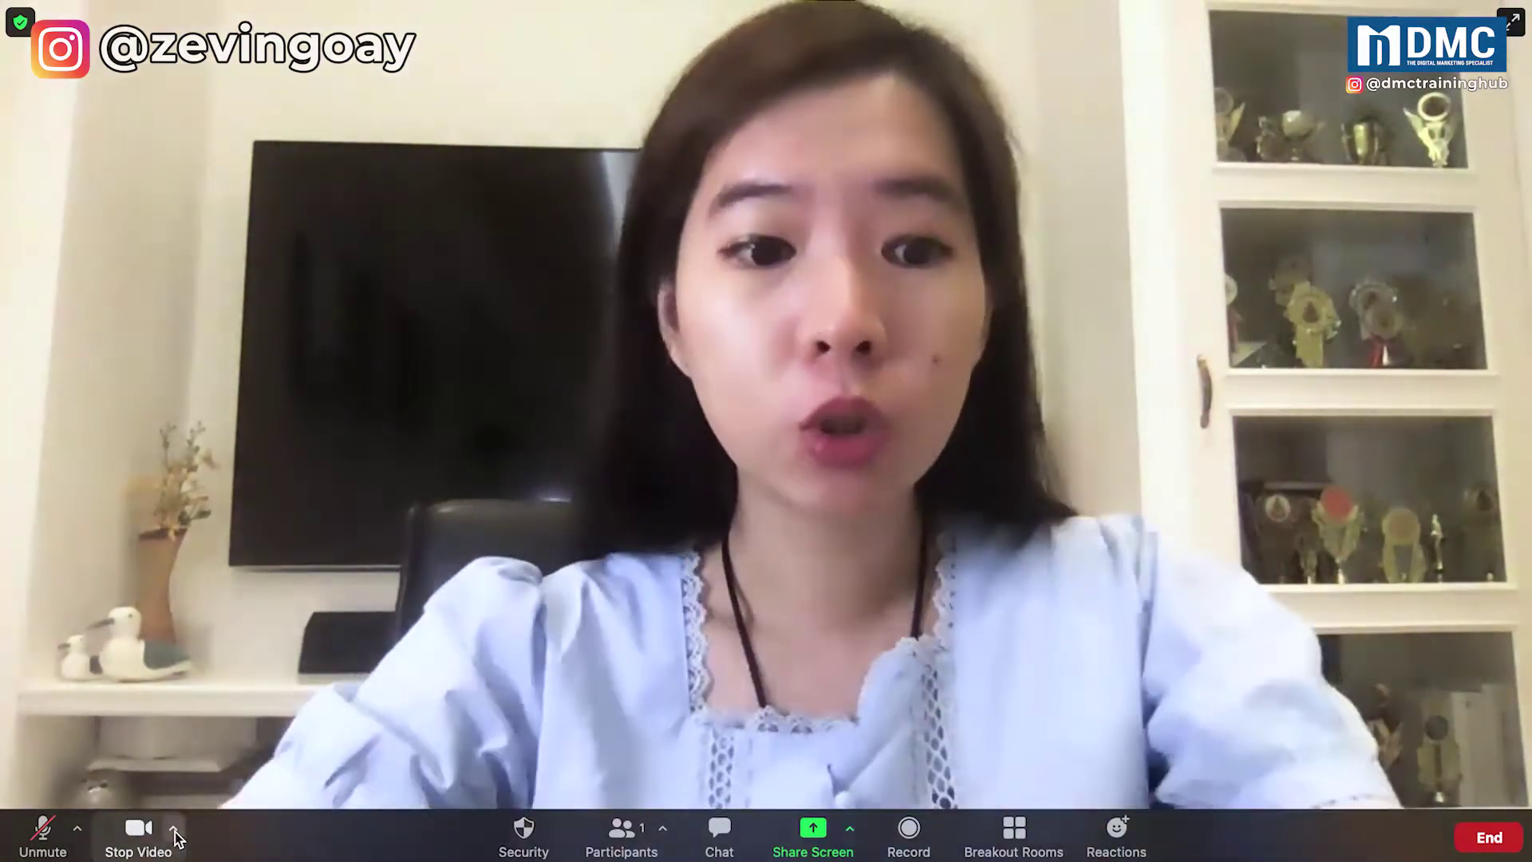
Open Zoom's Background & Filters settings, try the red bow filter, then return to Virtual Backgrounds
click(175, 832)
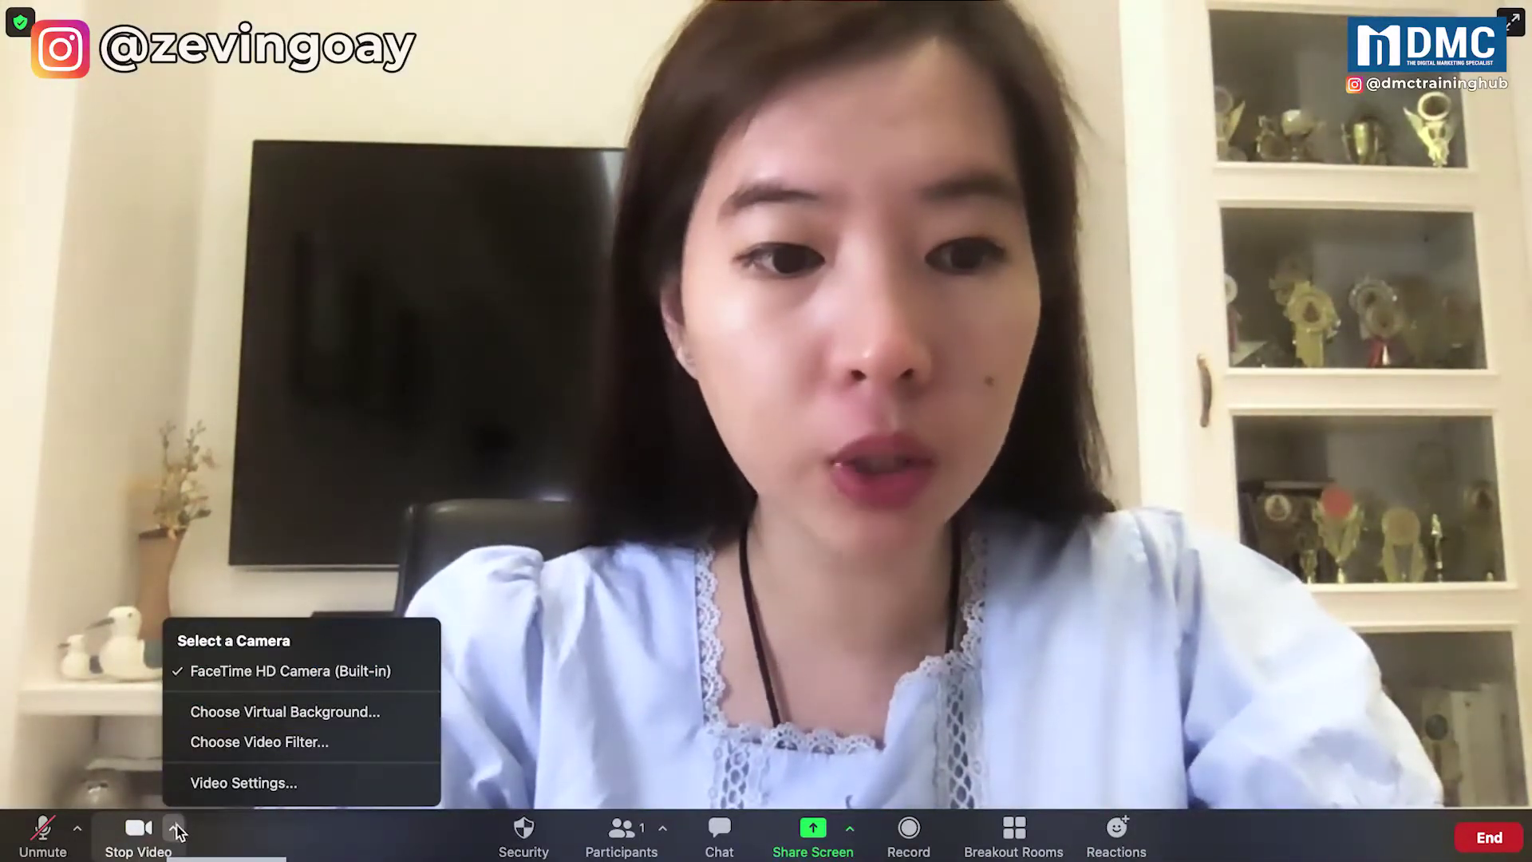
click(217, 711)
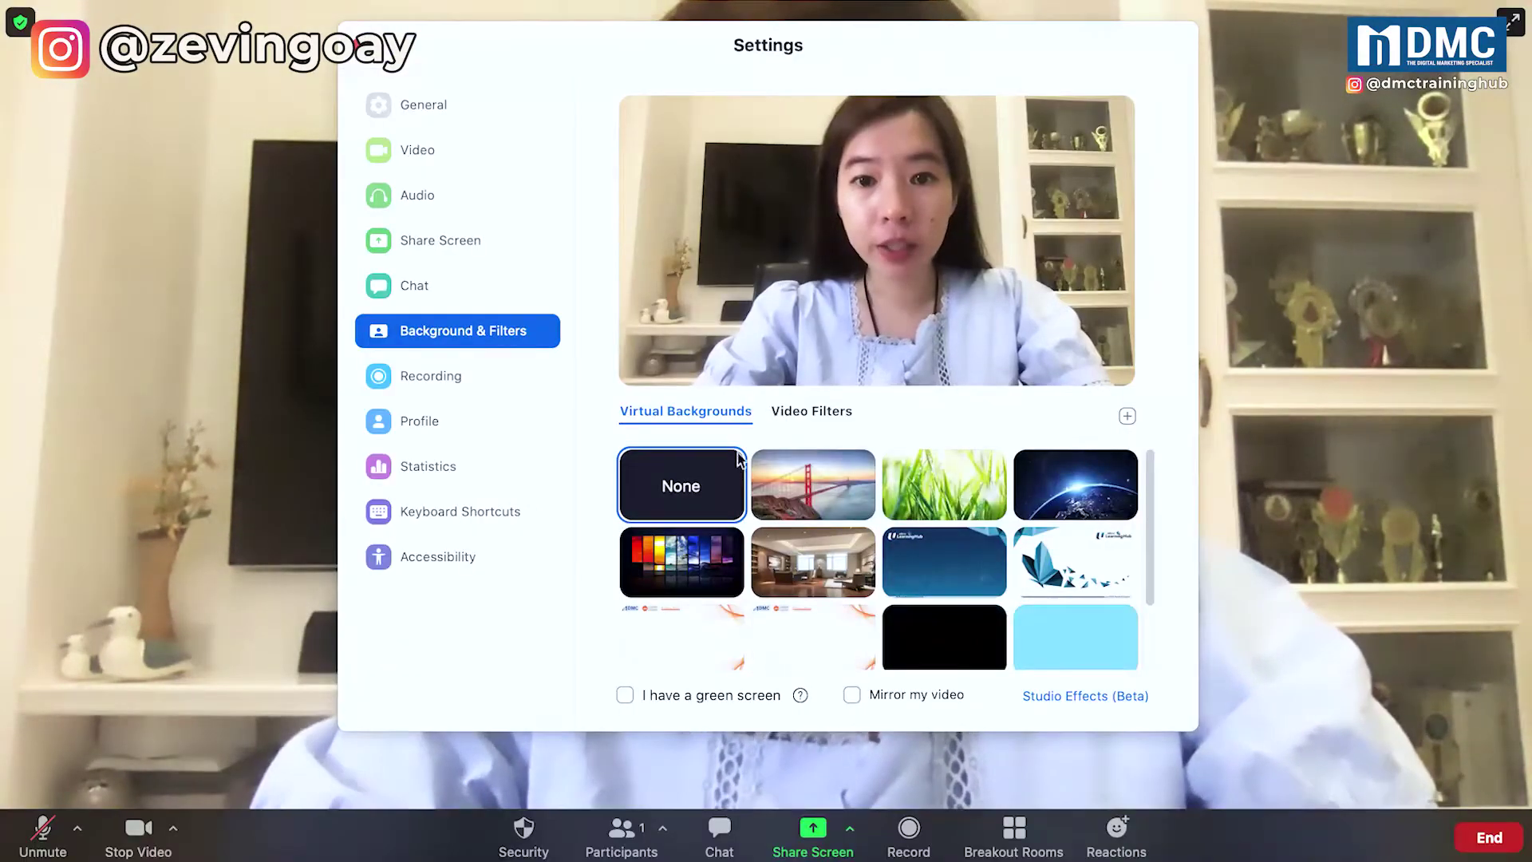
click(799, 413)
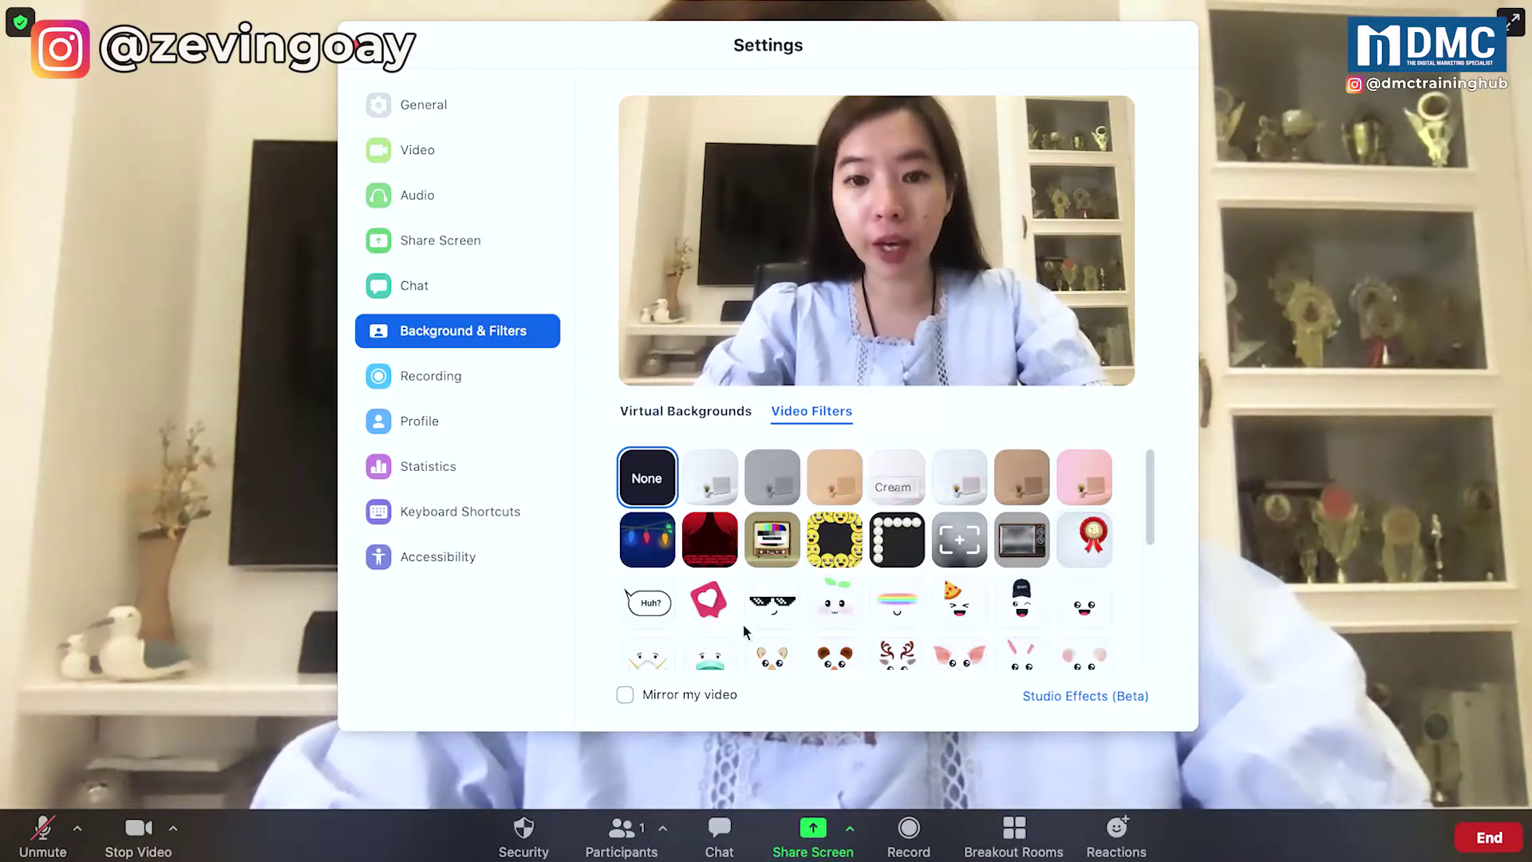
scroll(744, 624, down, 10)
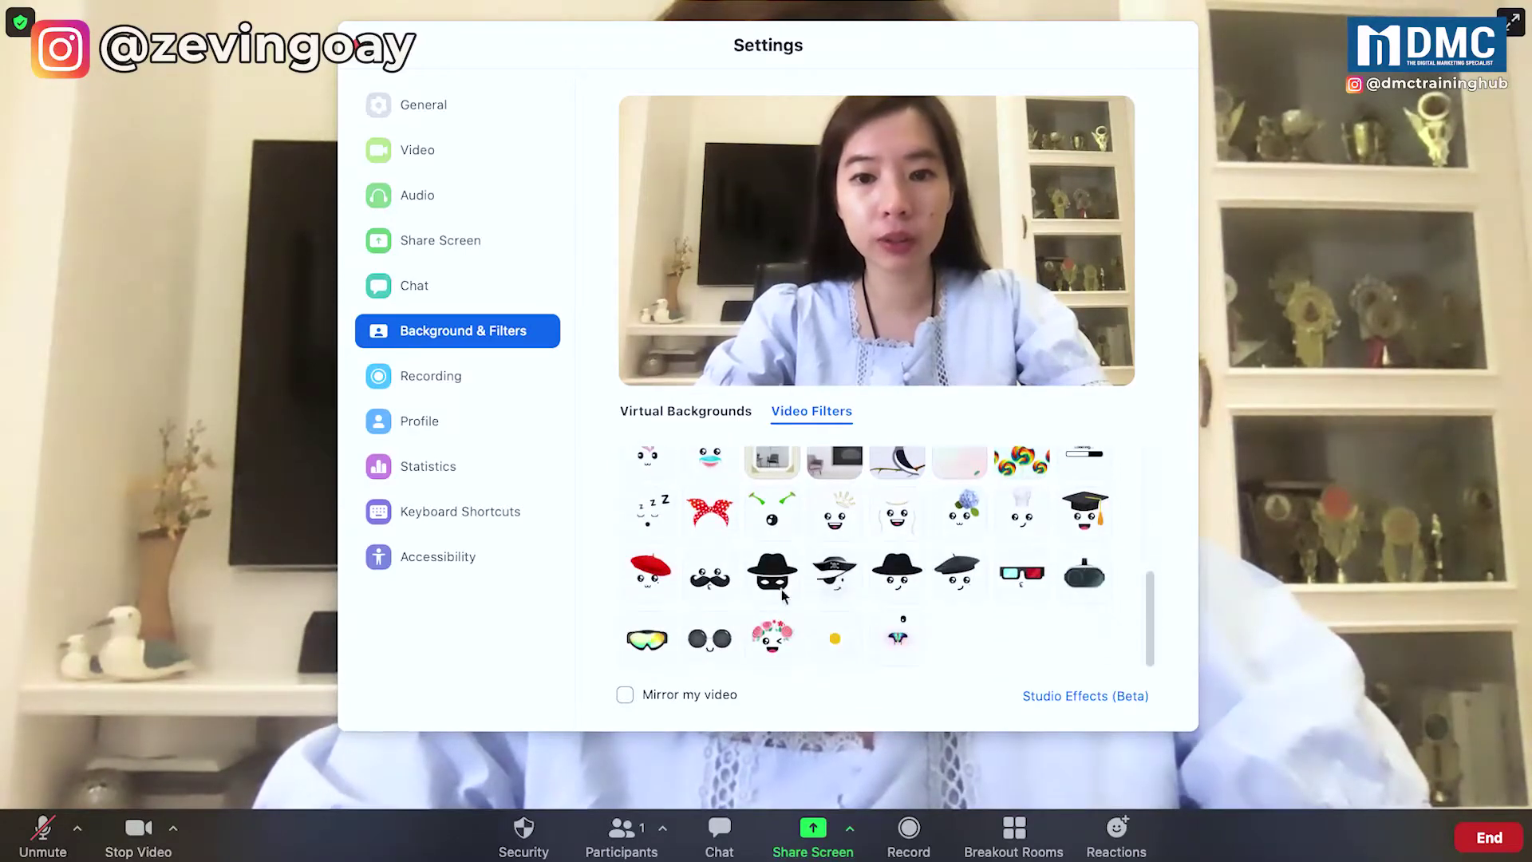
click(714, 533)
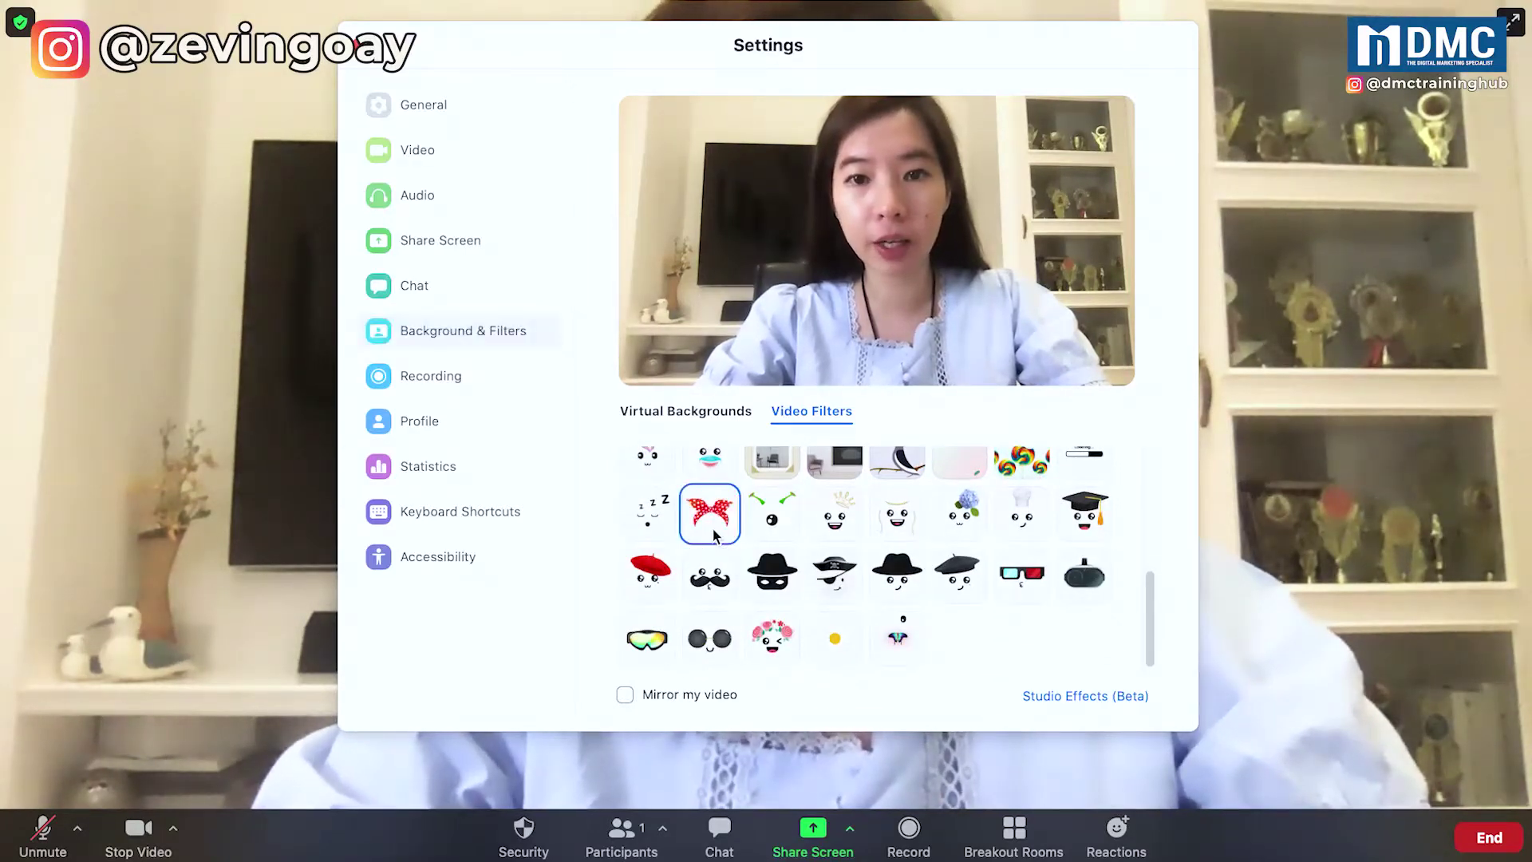
scroll(694, 518, up, 10)
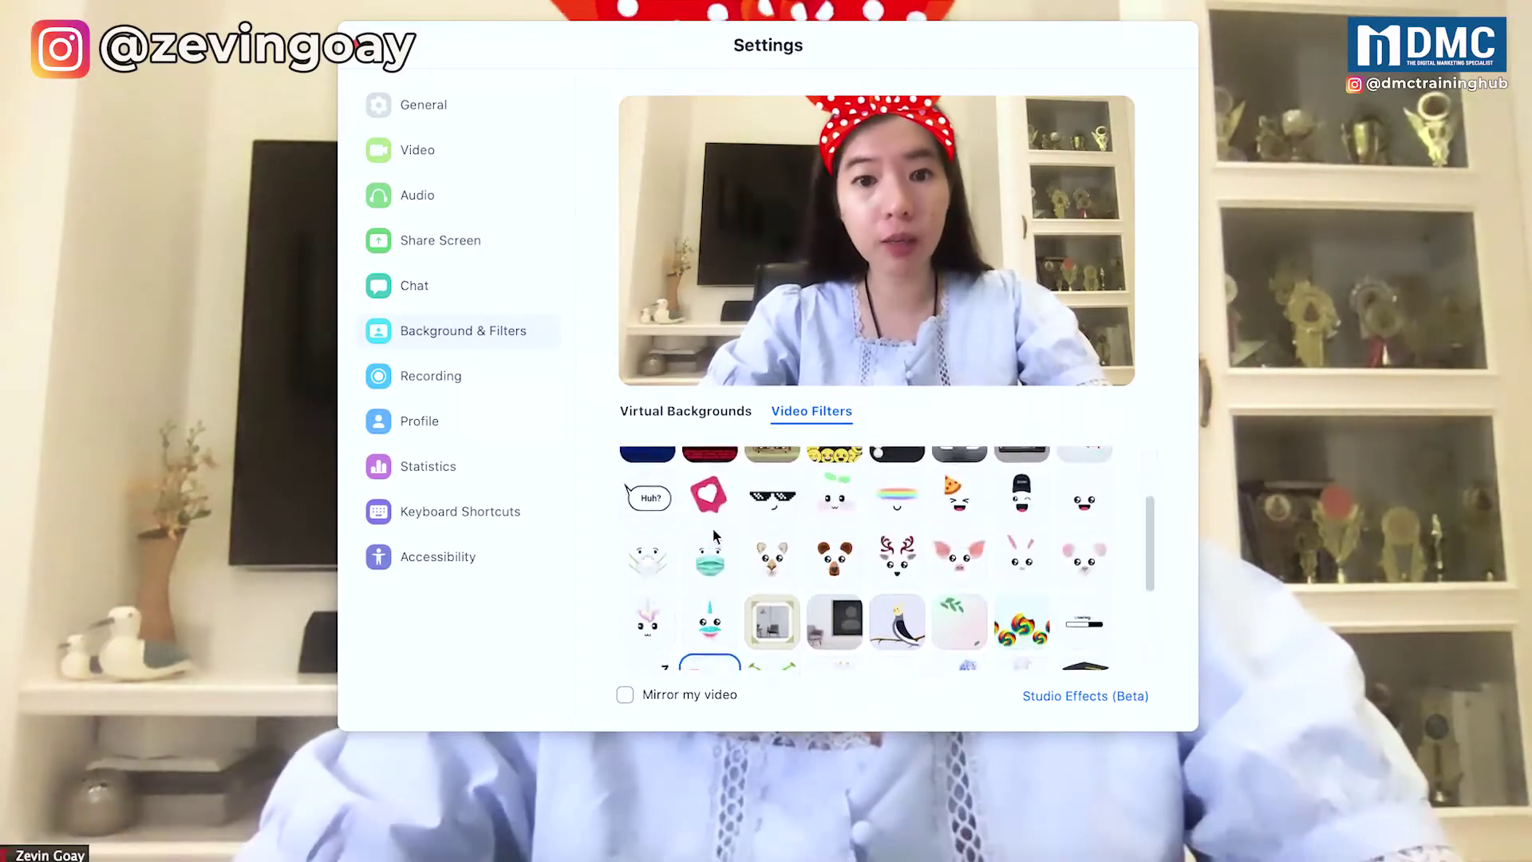
click(720, 413)
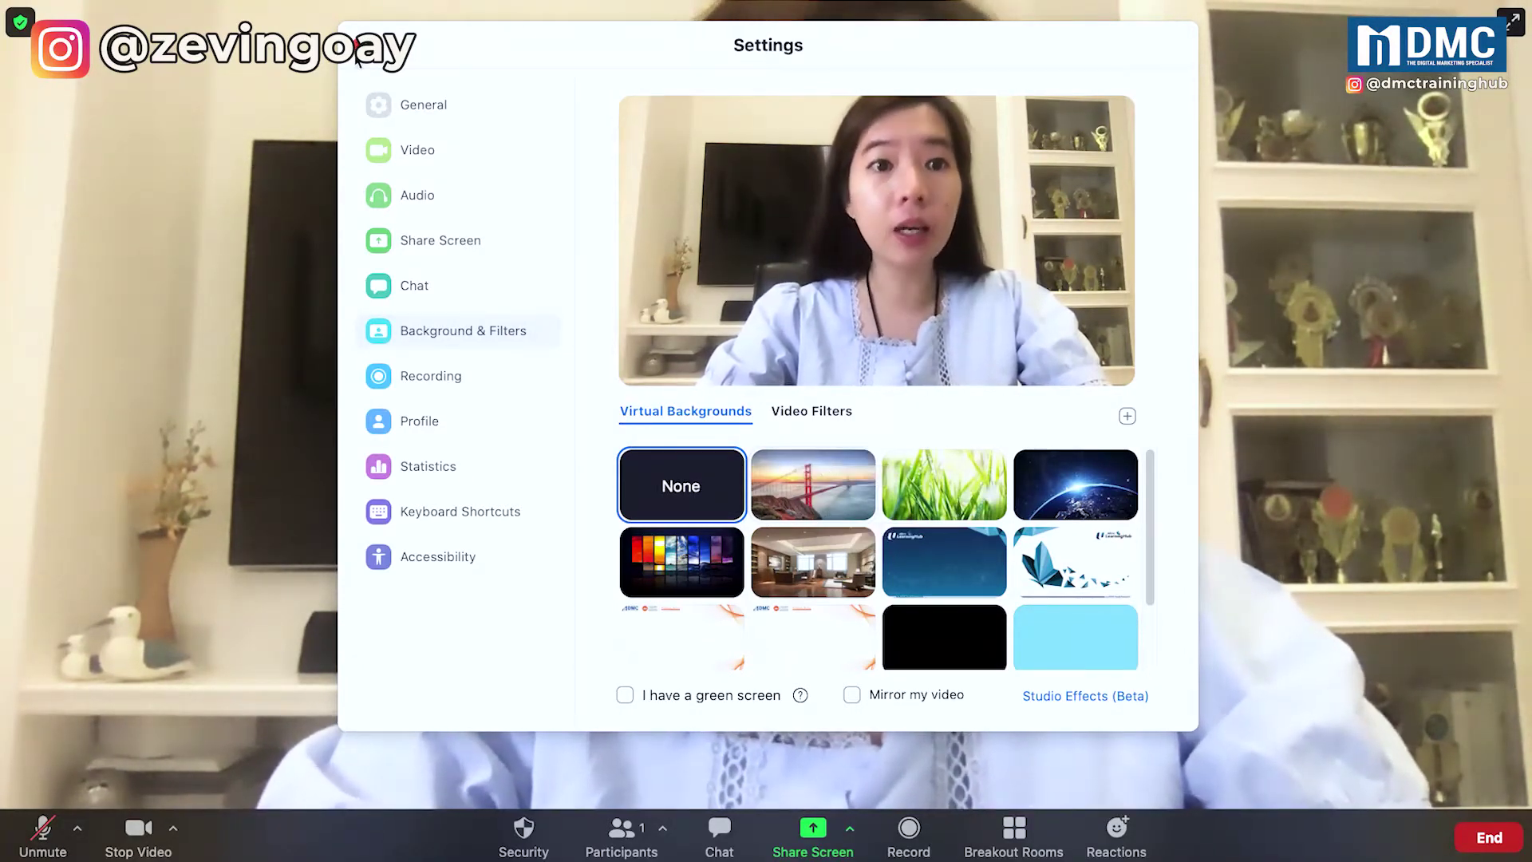
Close the Zoom Settings window
click(356, 43)
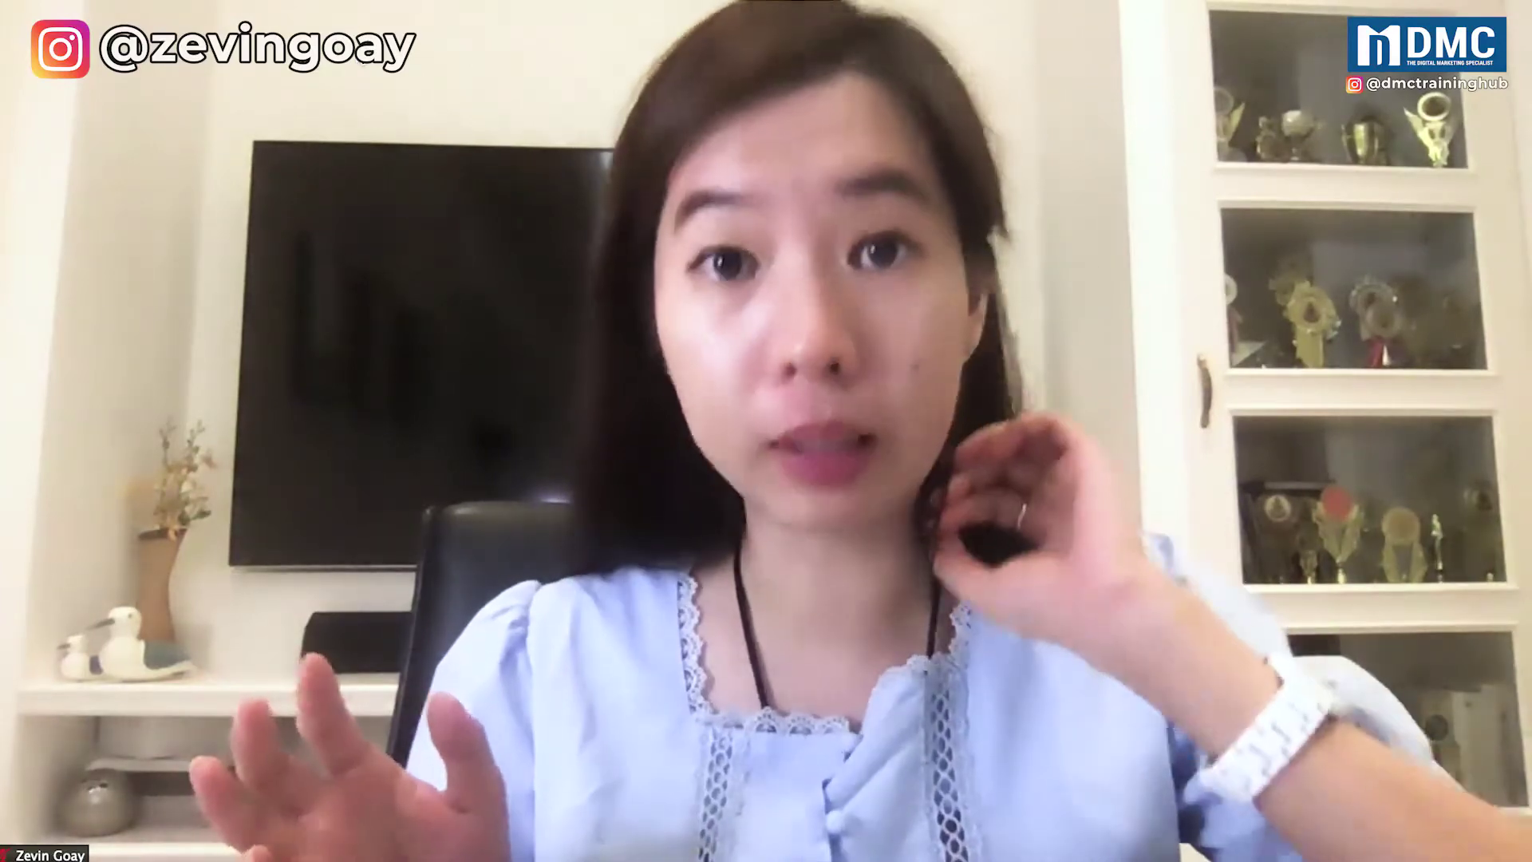
mouse_move(453, 108)
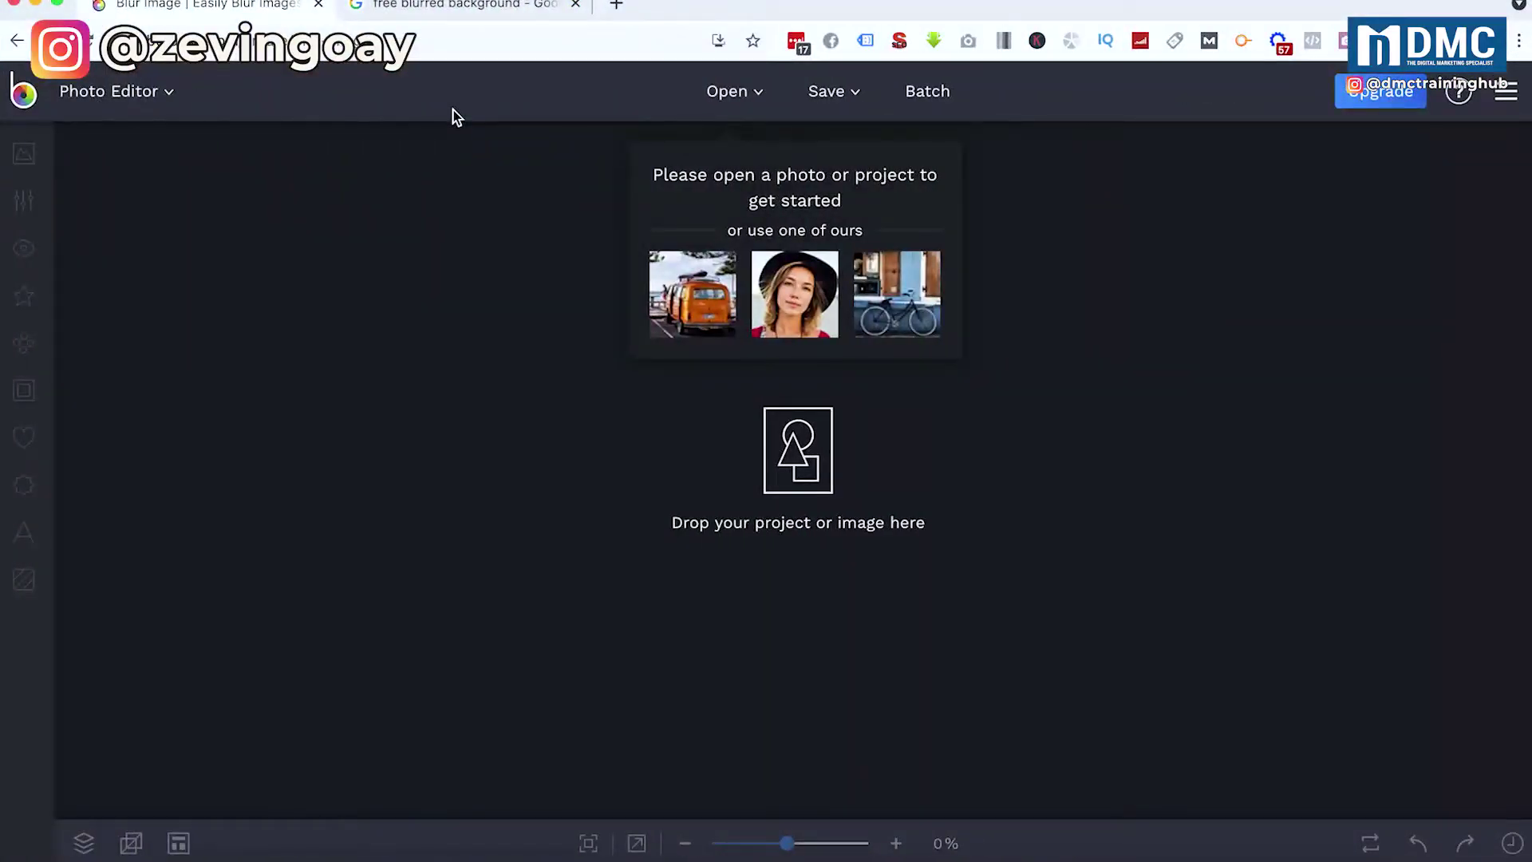
Save the blue blurred image from Google Images as blur blue.jpeg
click(465, 5)
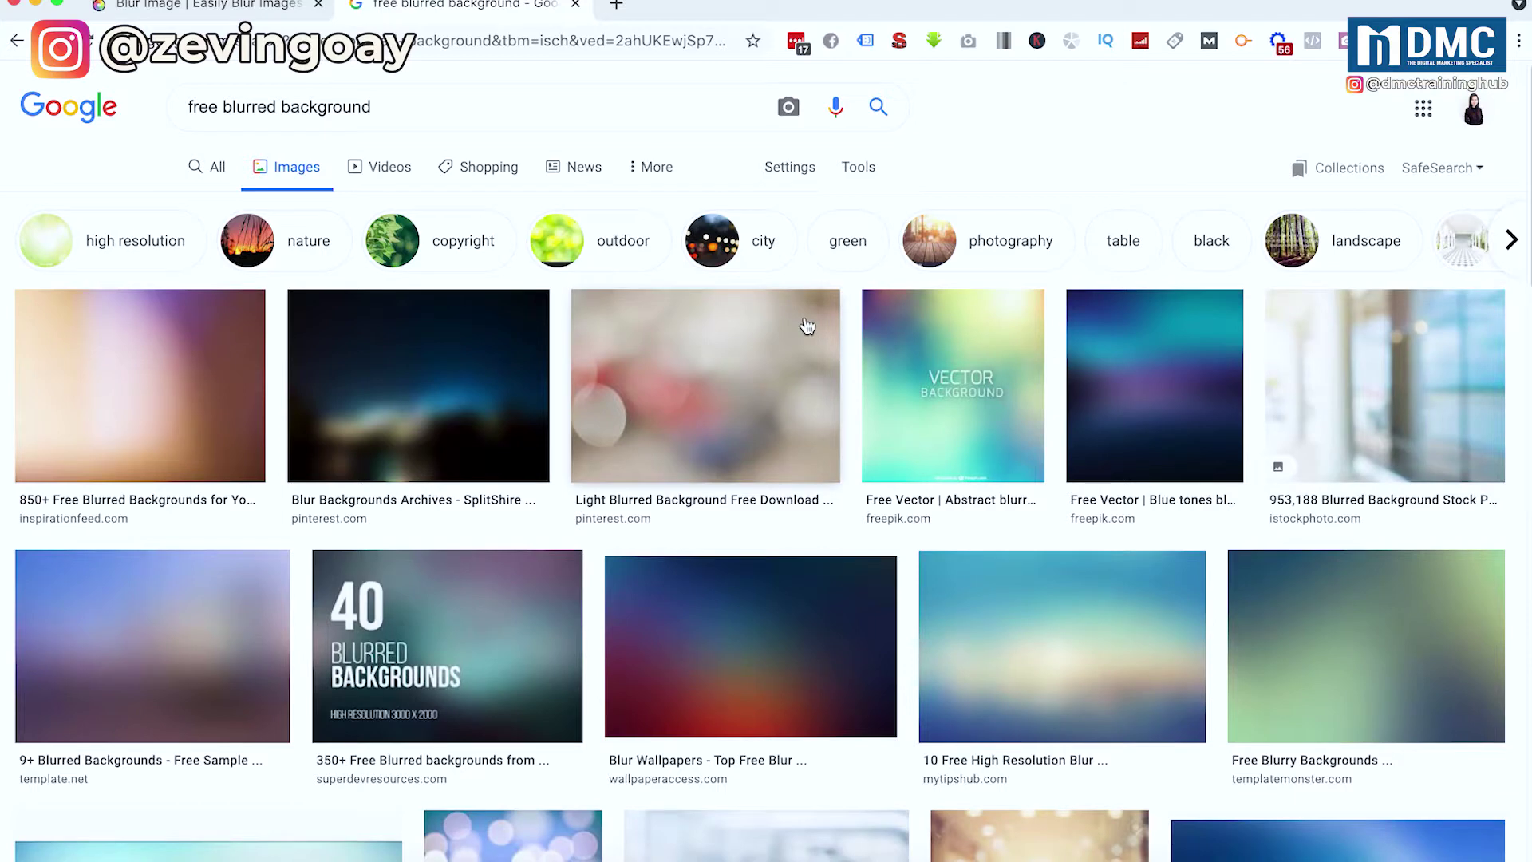
scroll(791, 540, down, 3)
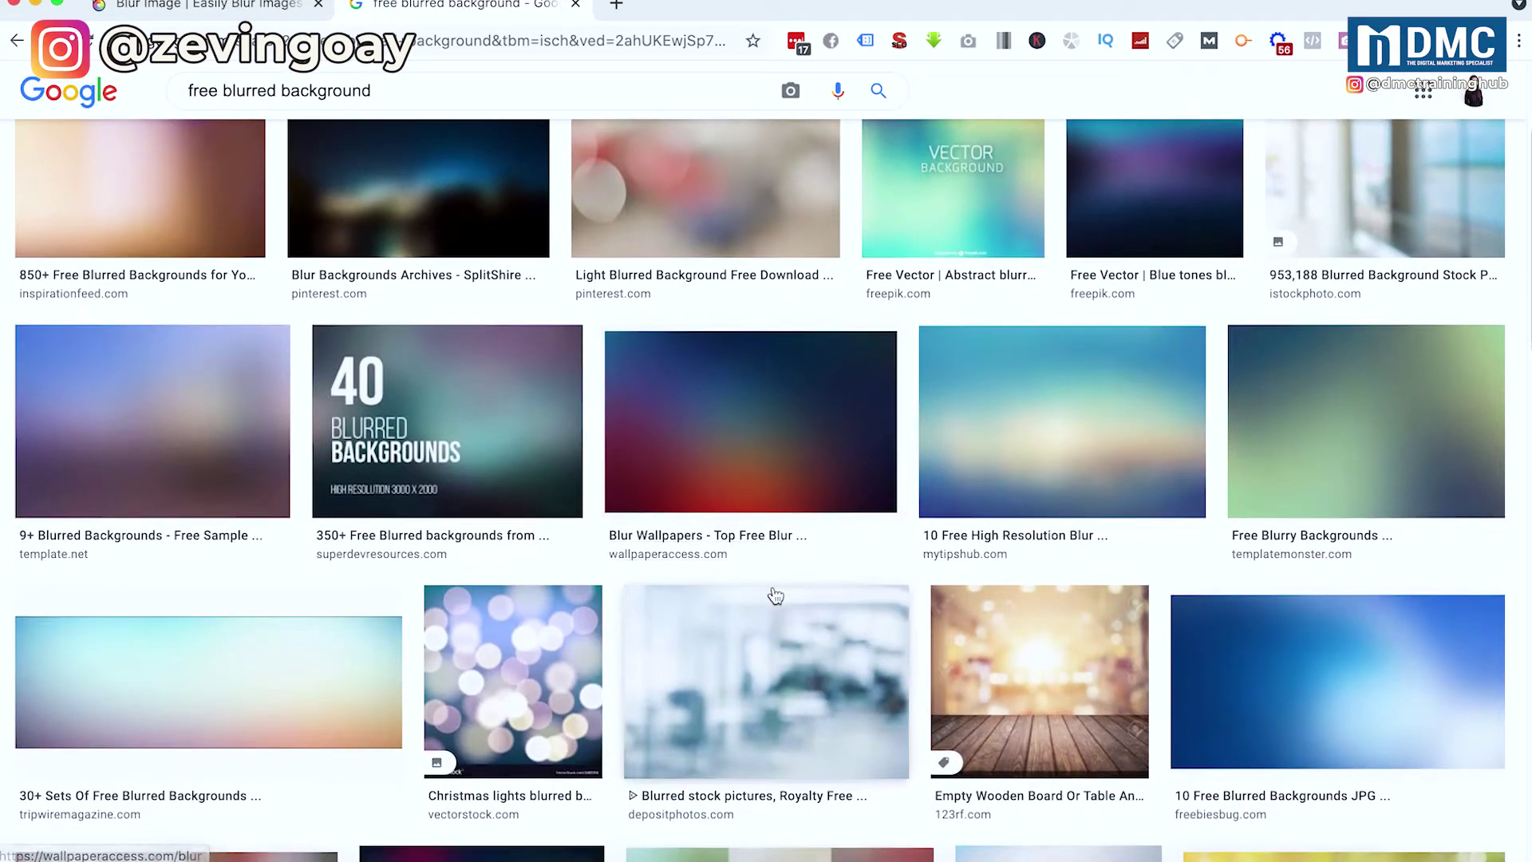
scroll(772, 598, down, 1)
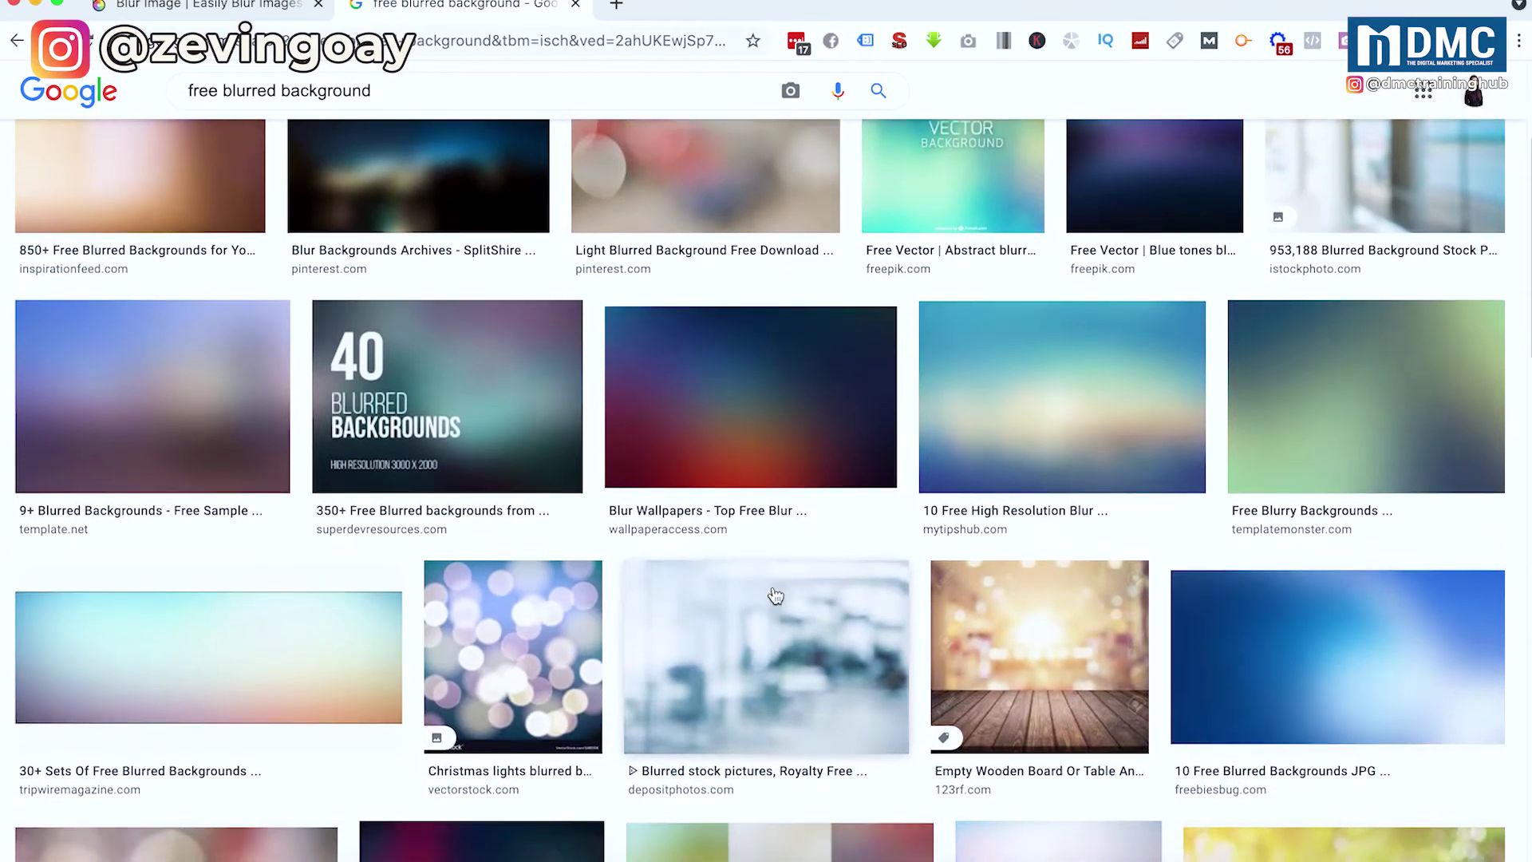
click(1104, 418)
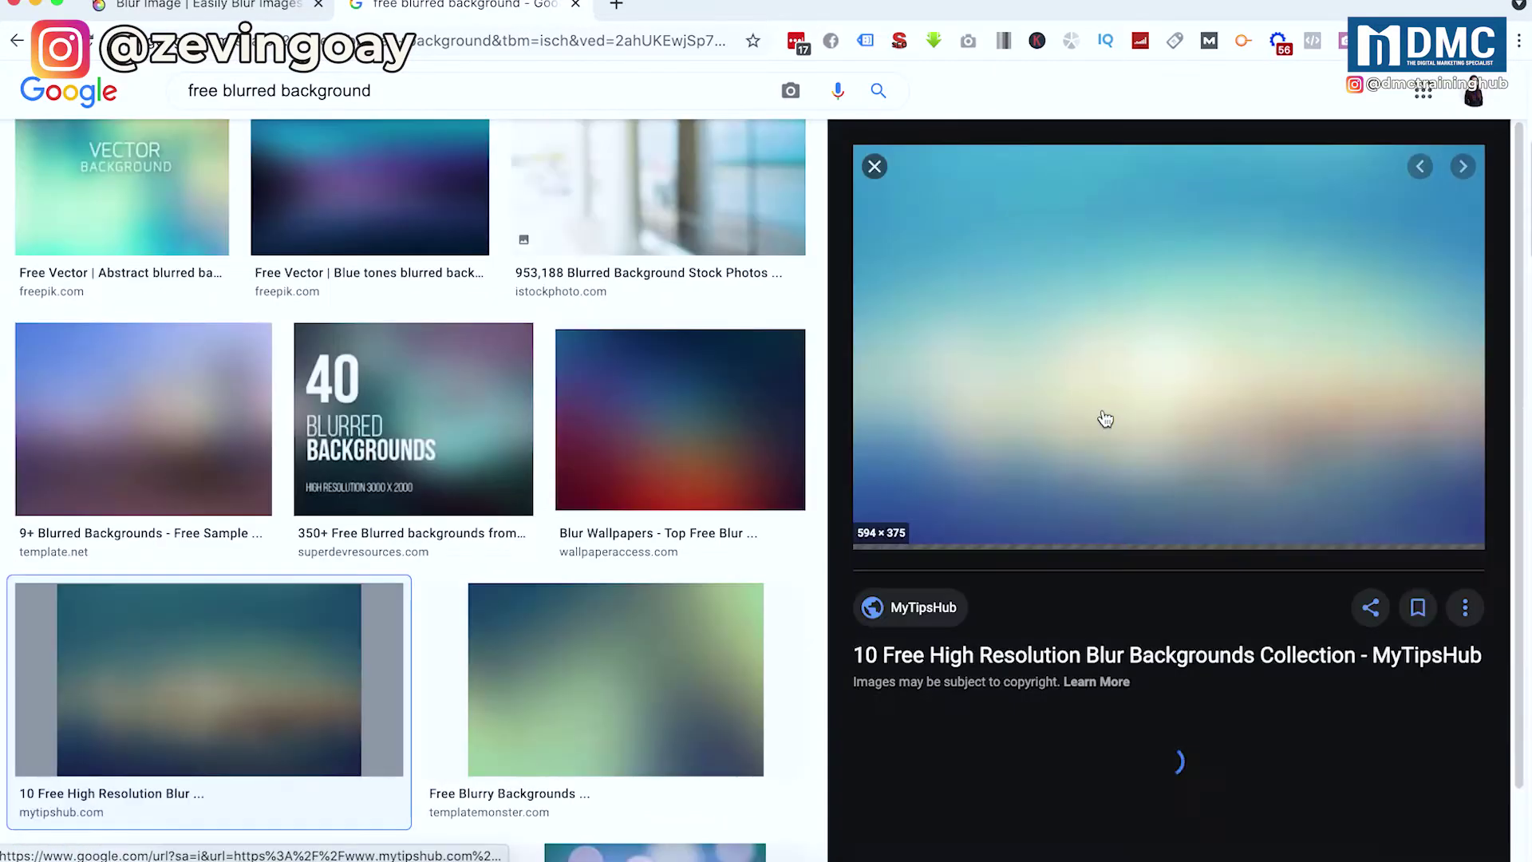
right_click(1071, 351)
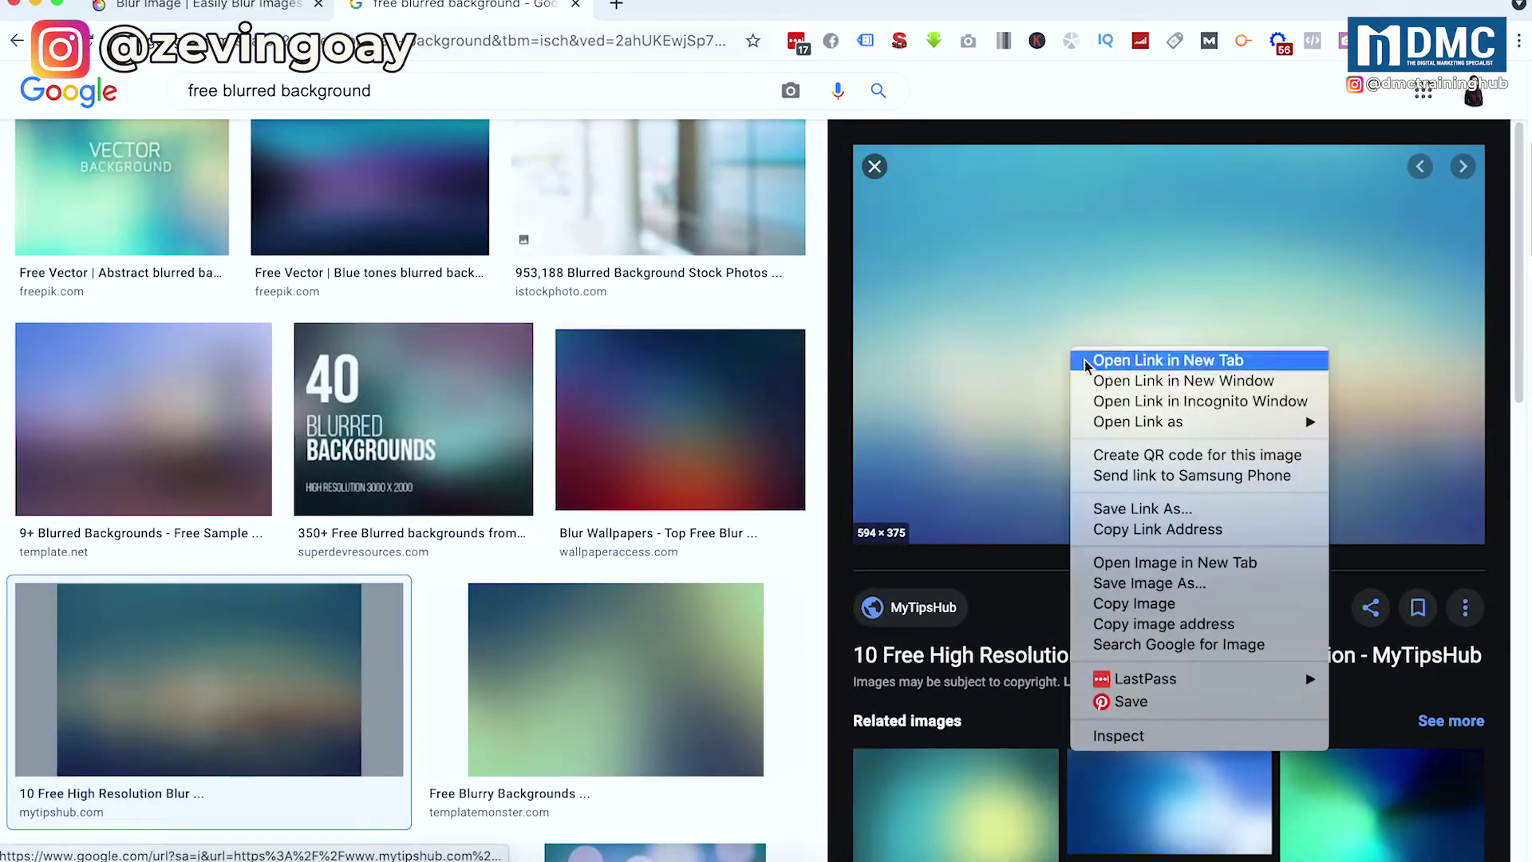
click(1137, 583)
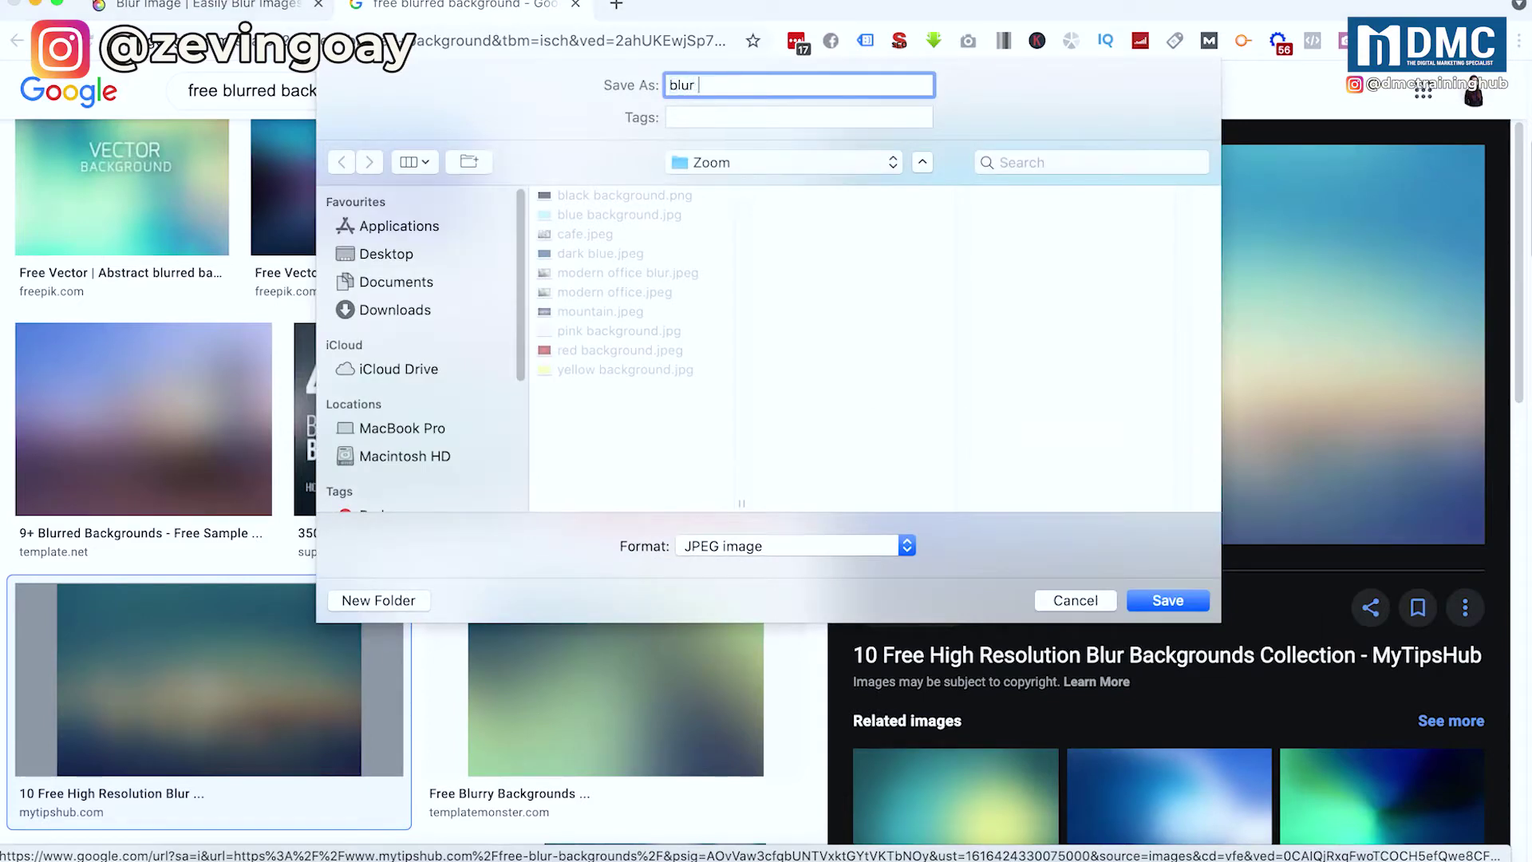
key(Return)
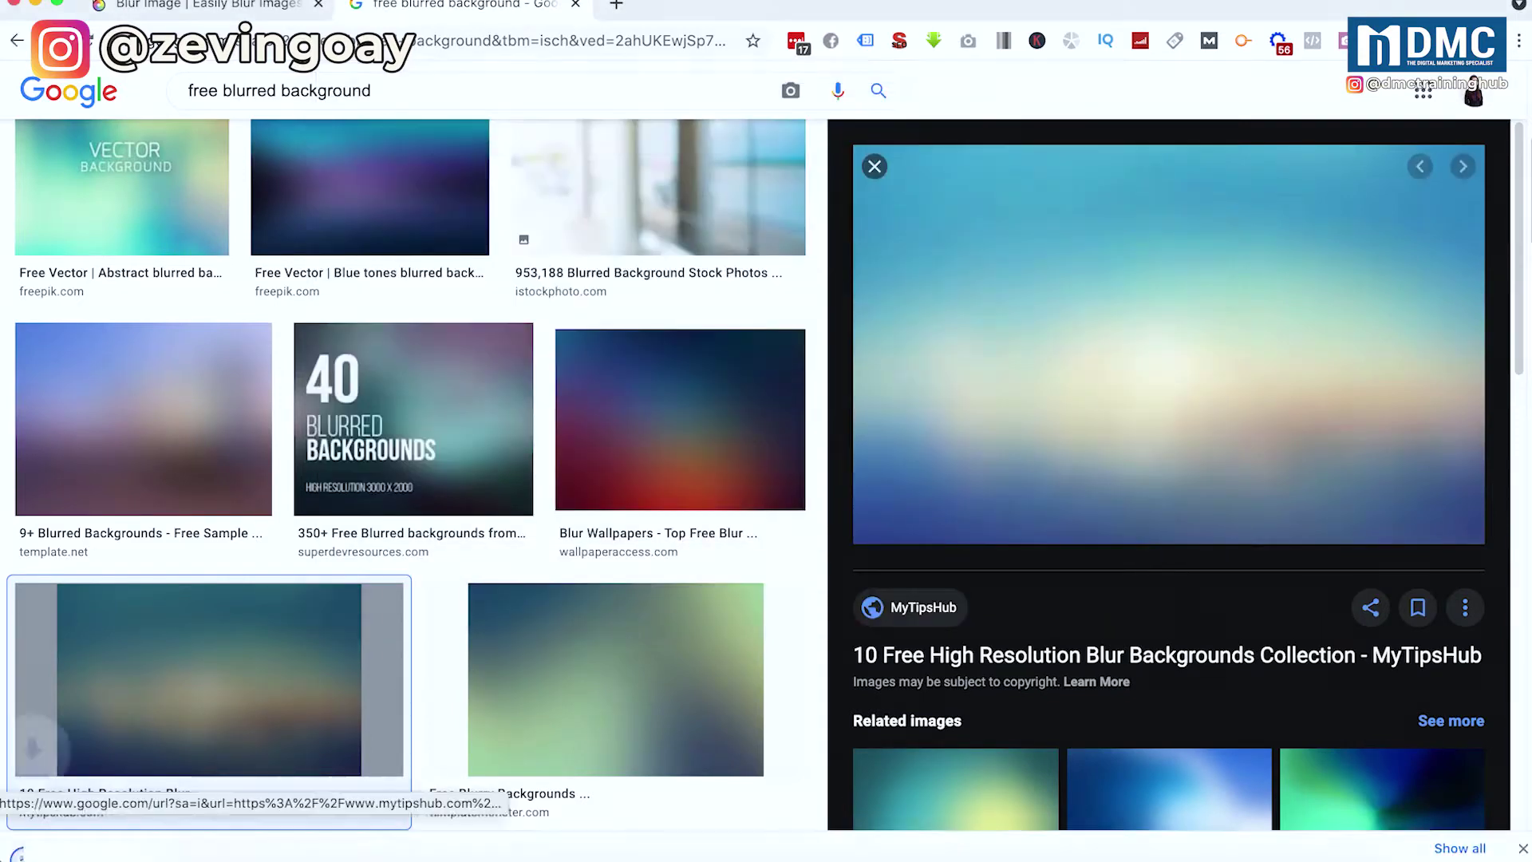
Save the blurred Getty Images photo as blur background.jpeg
scroll(530, 604, down, 3)
scroll(530, 604, down, 8)
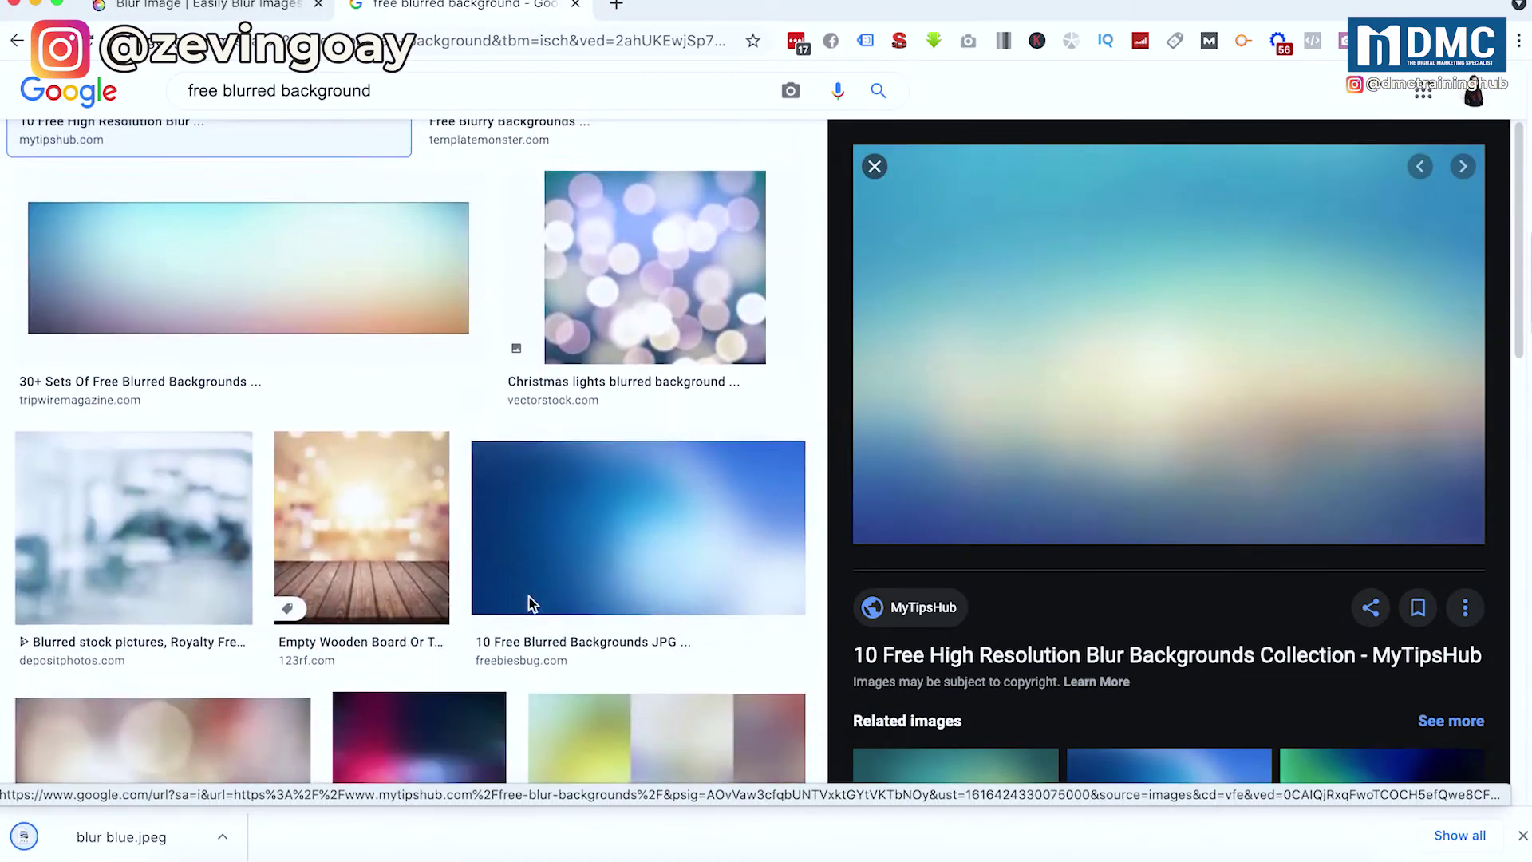
scroll(531, 604, down, 1)
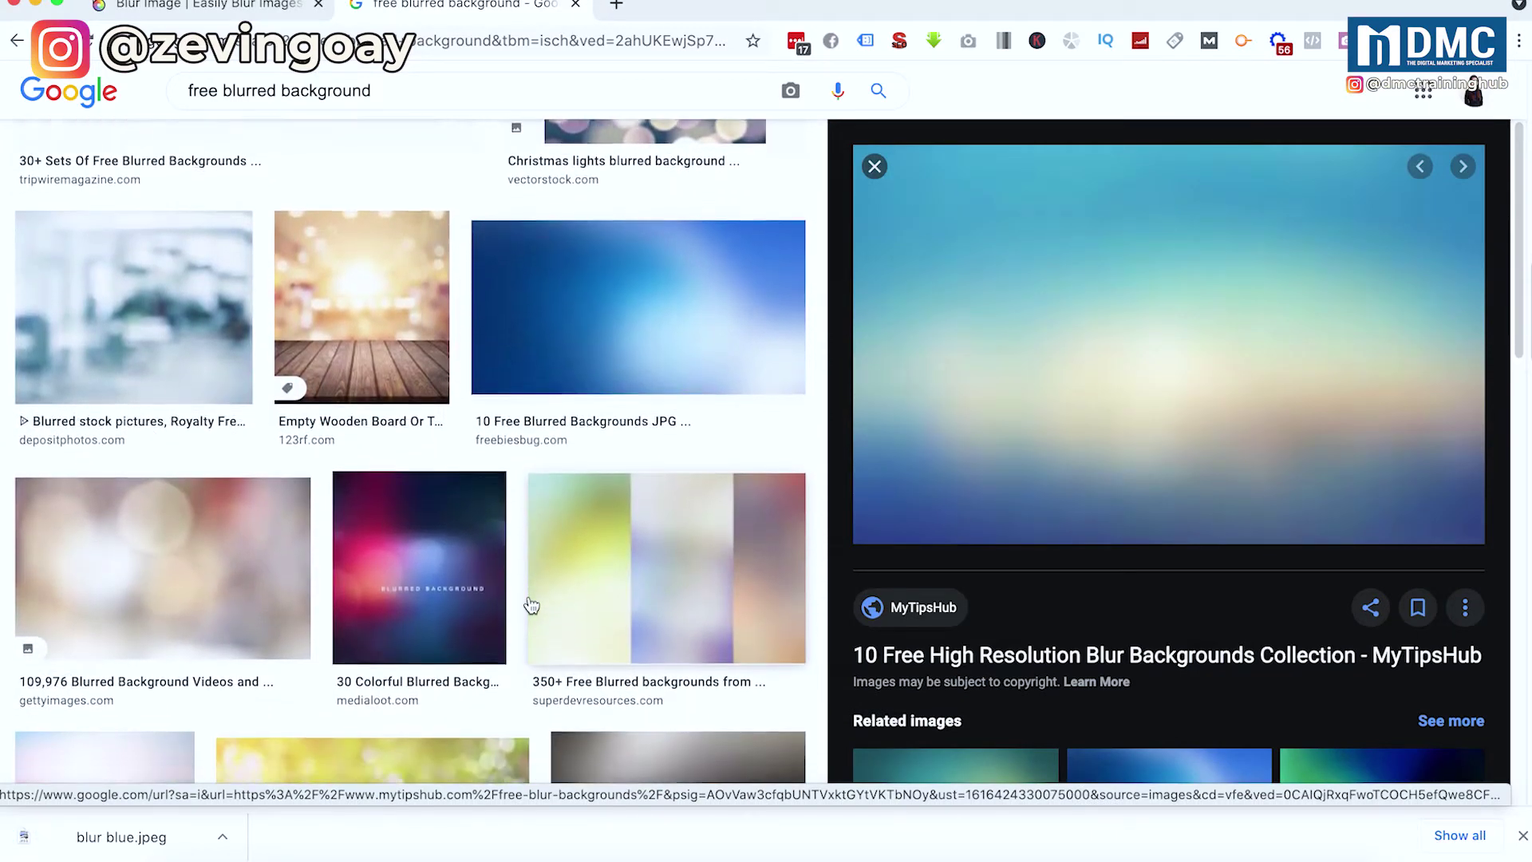
click(277, 541)
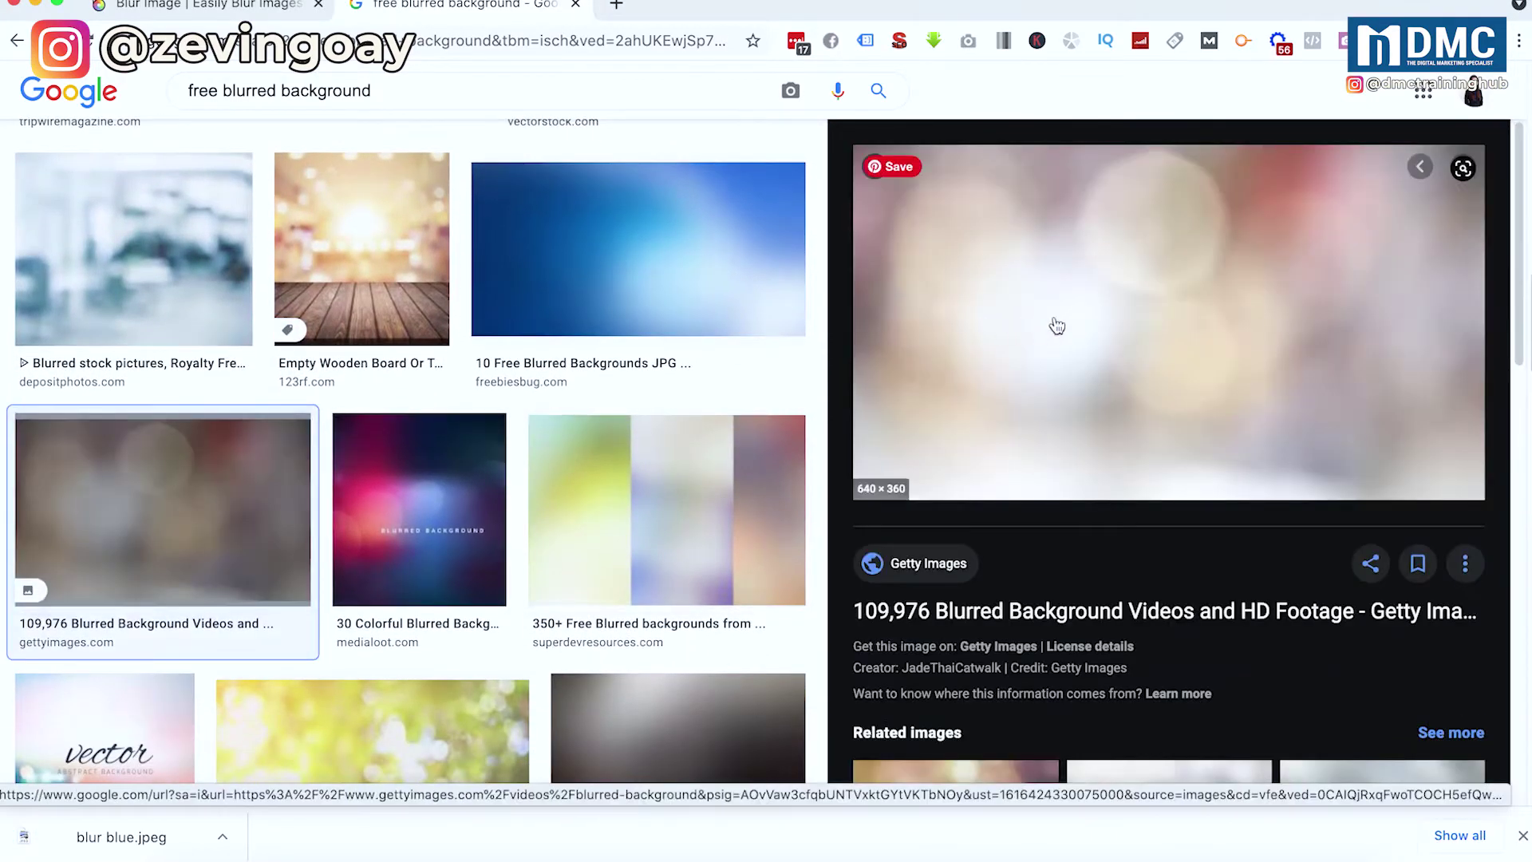
right_click(1054, 322)
click(1145, 556)
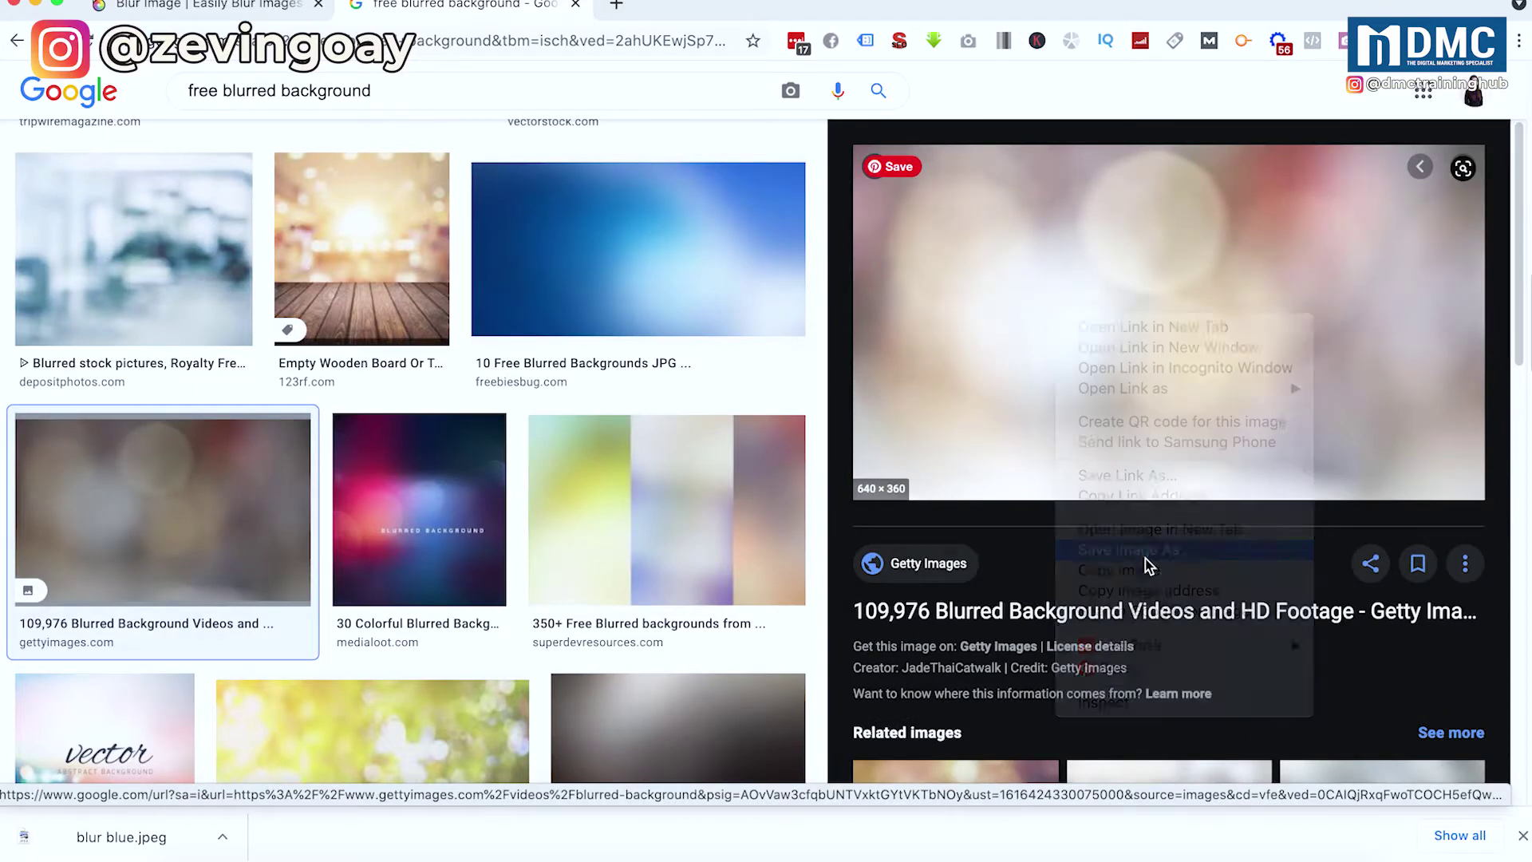
text(blur background)
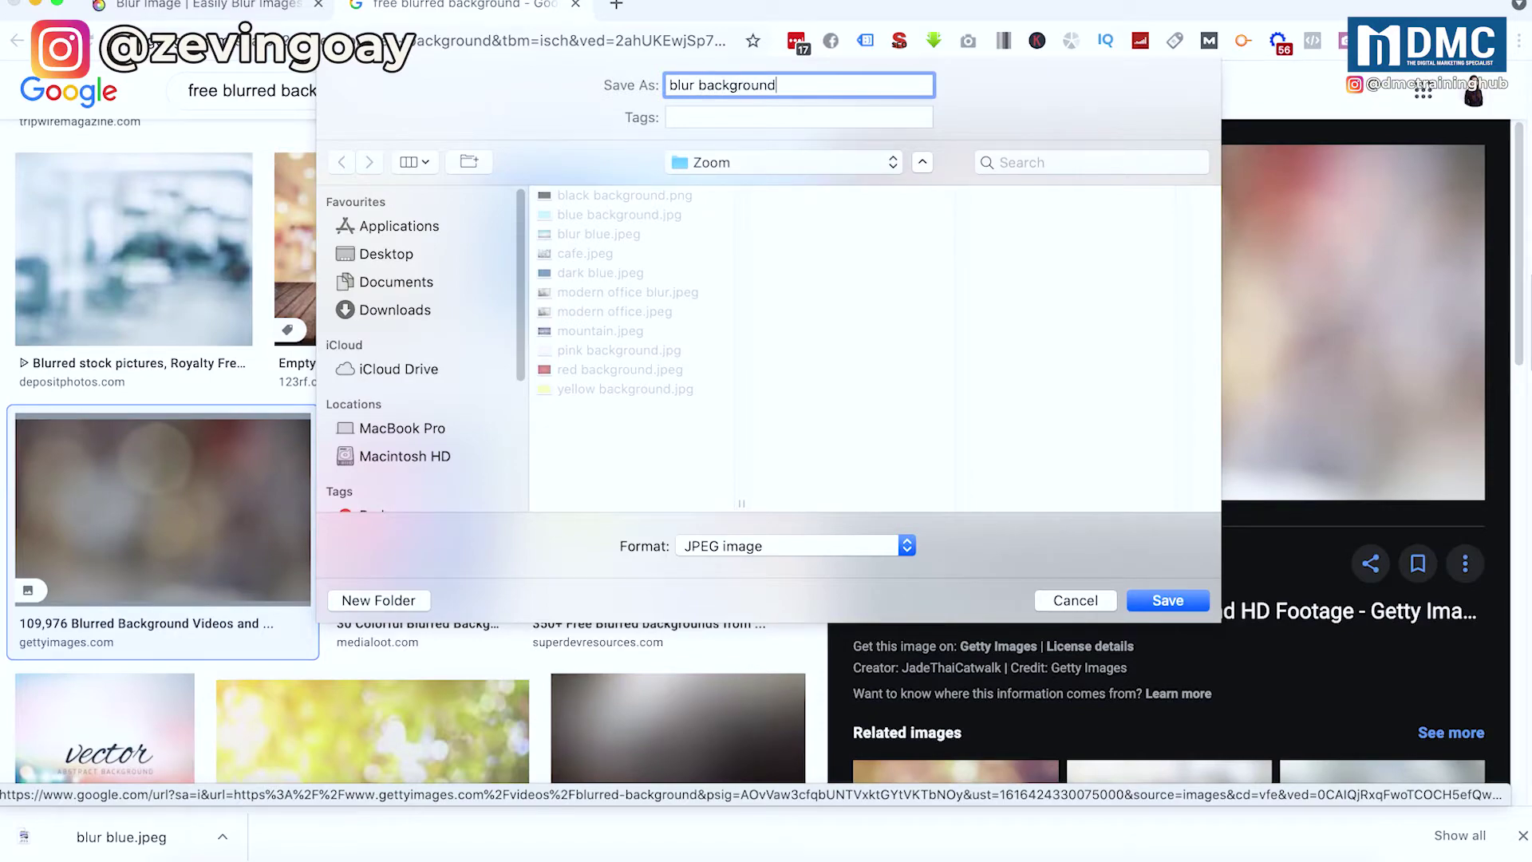
key(Return)
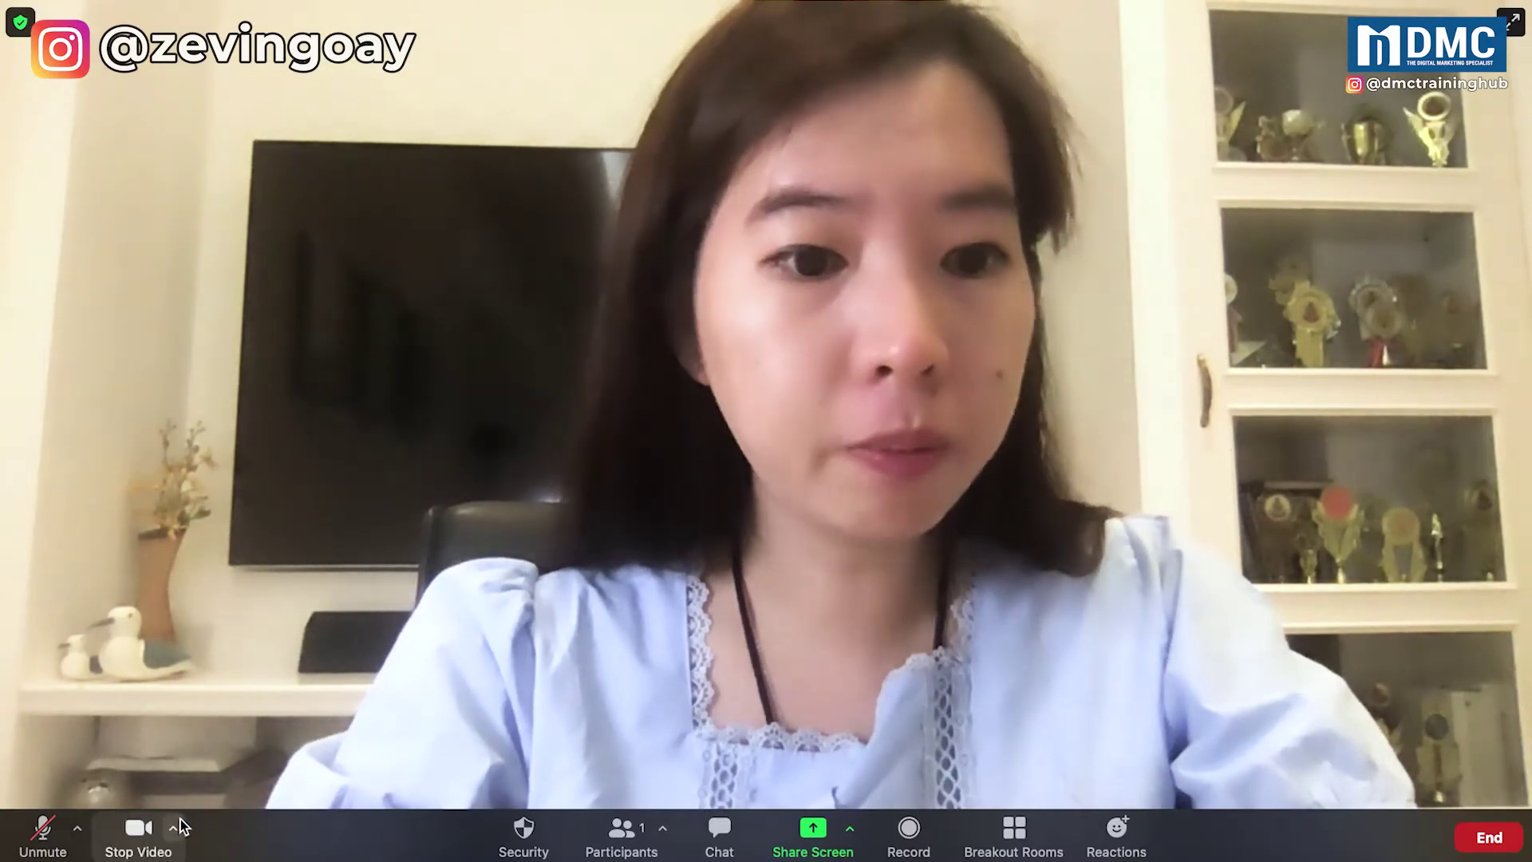
Add blur background.jpeg as a Zoom virtual background image
click(177, 827)
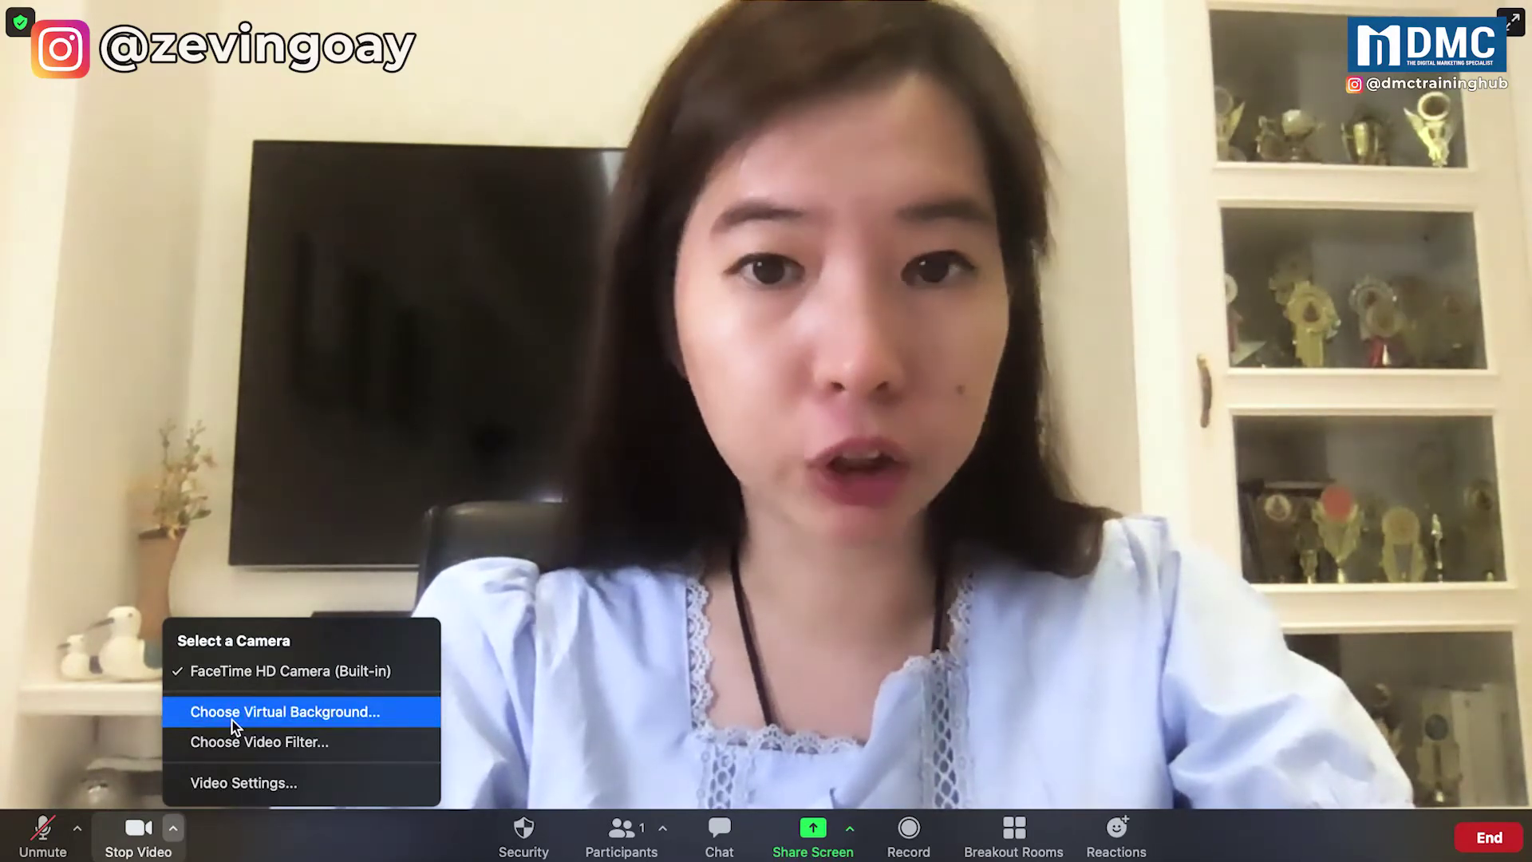
click(233, 722)
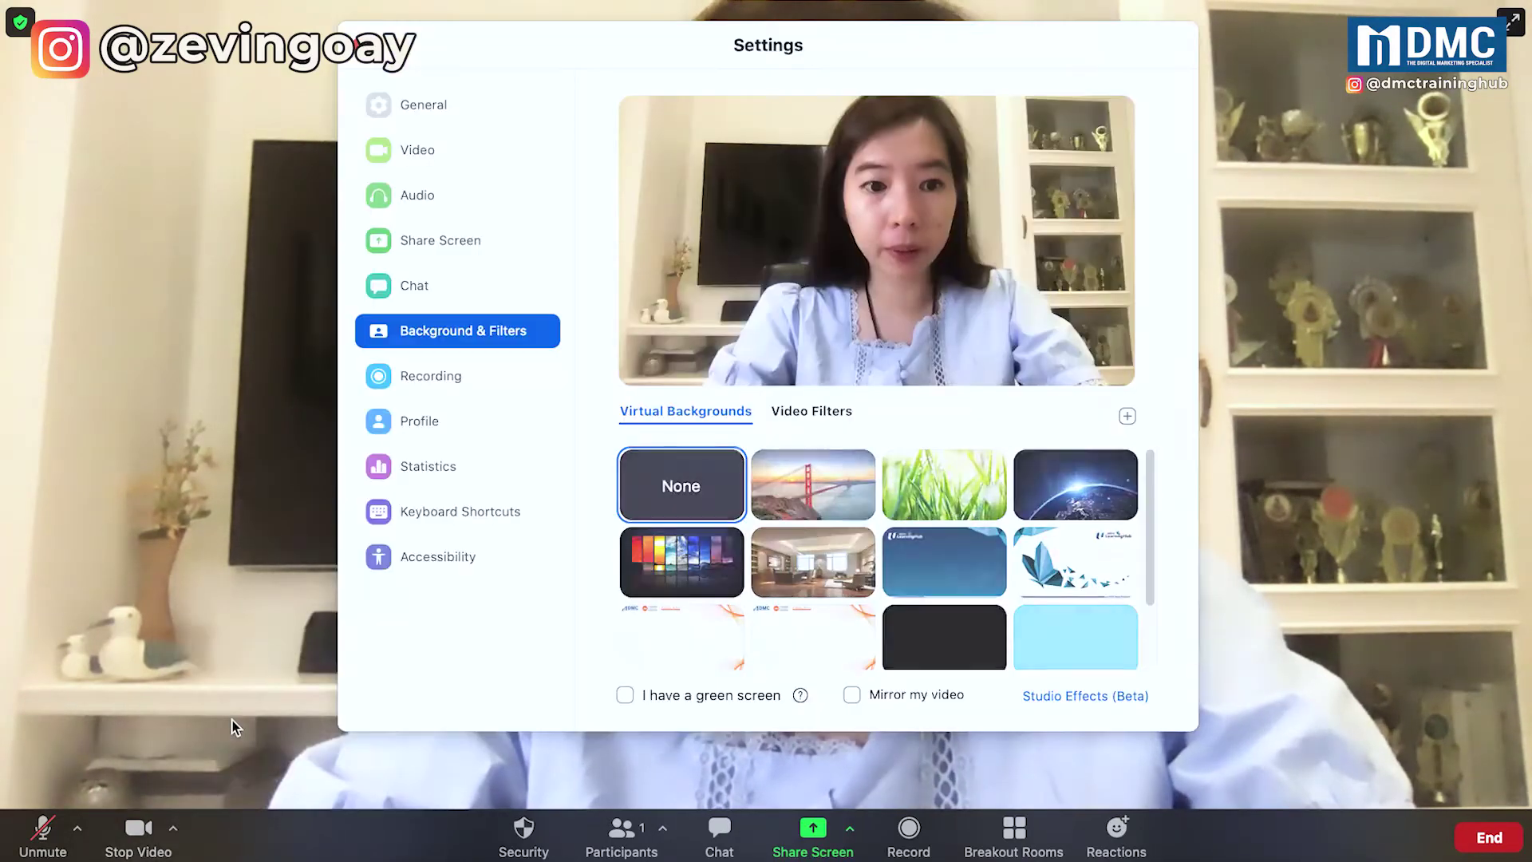
click(1126, 419)
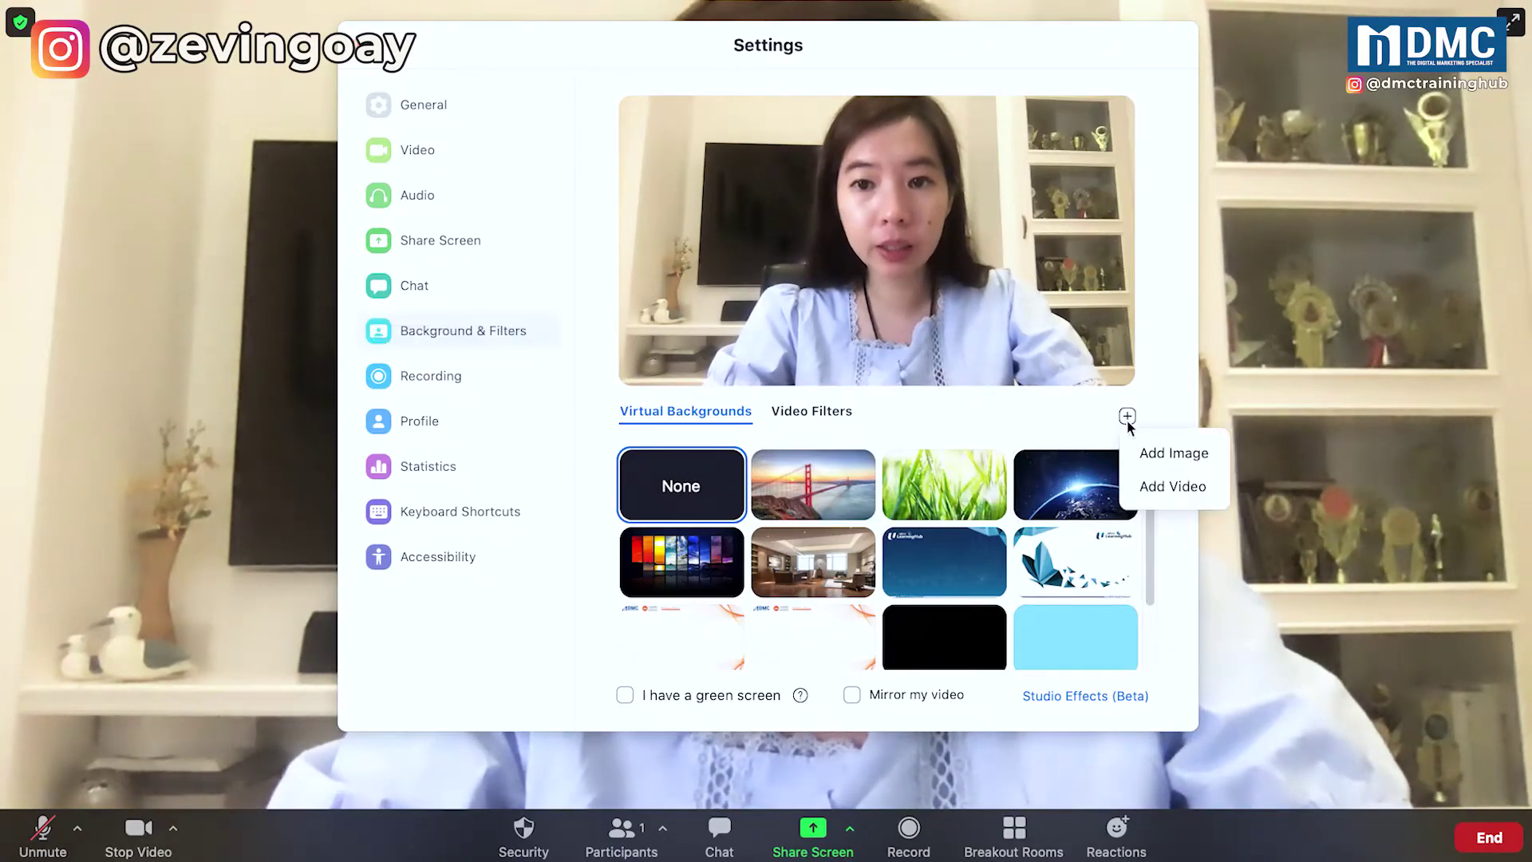
click(1147, 453)
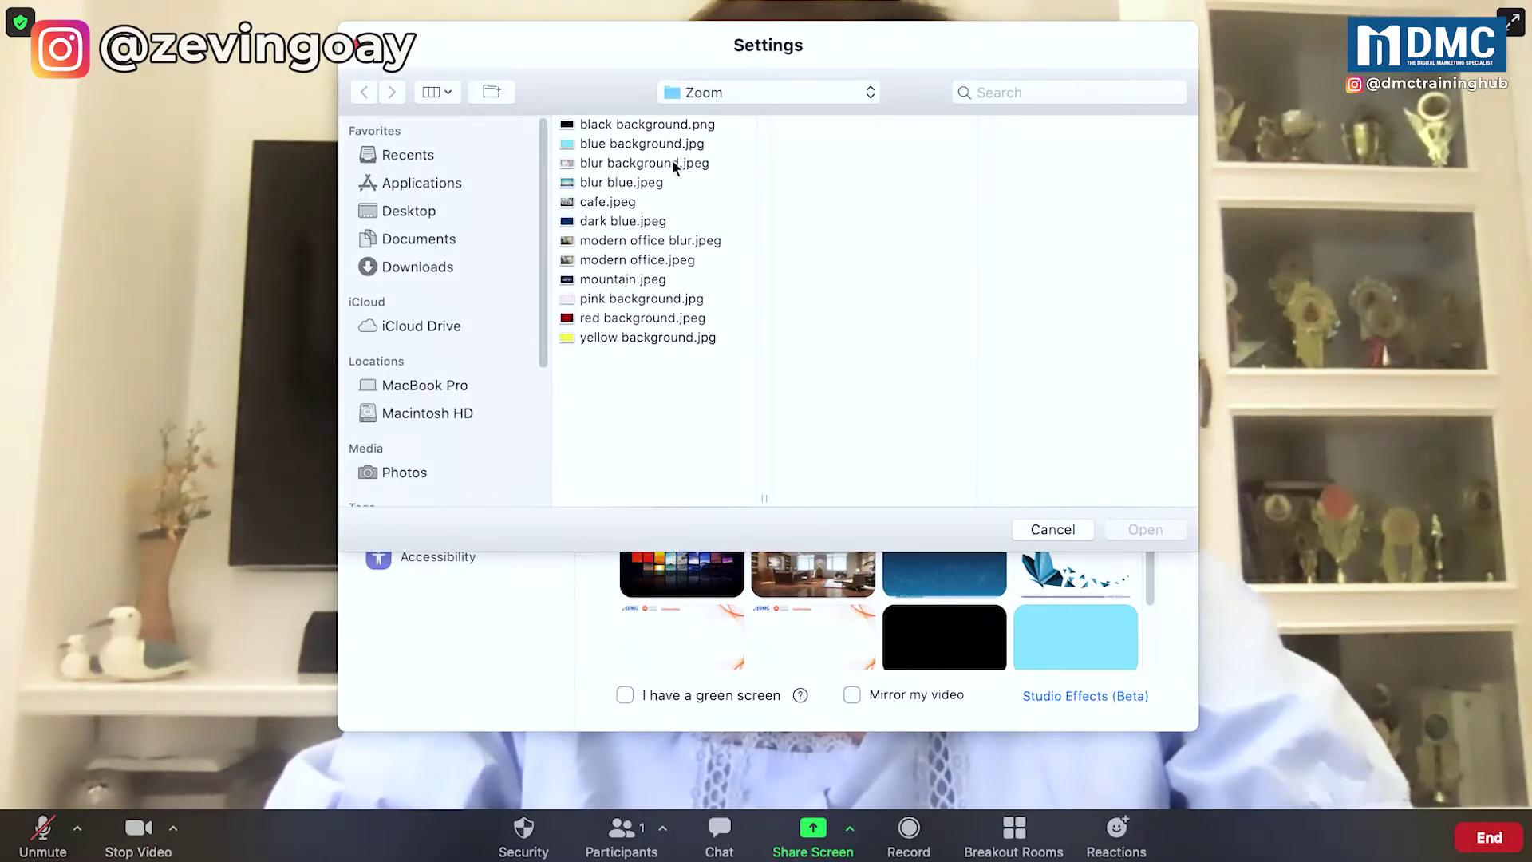
click(672, 163)
double_click(659, 164)
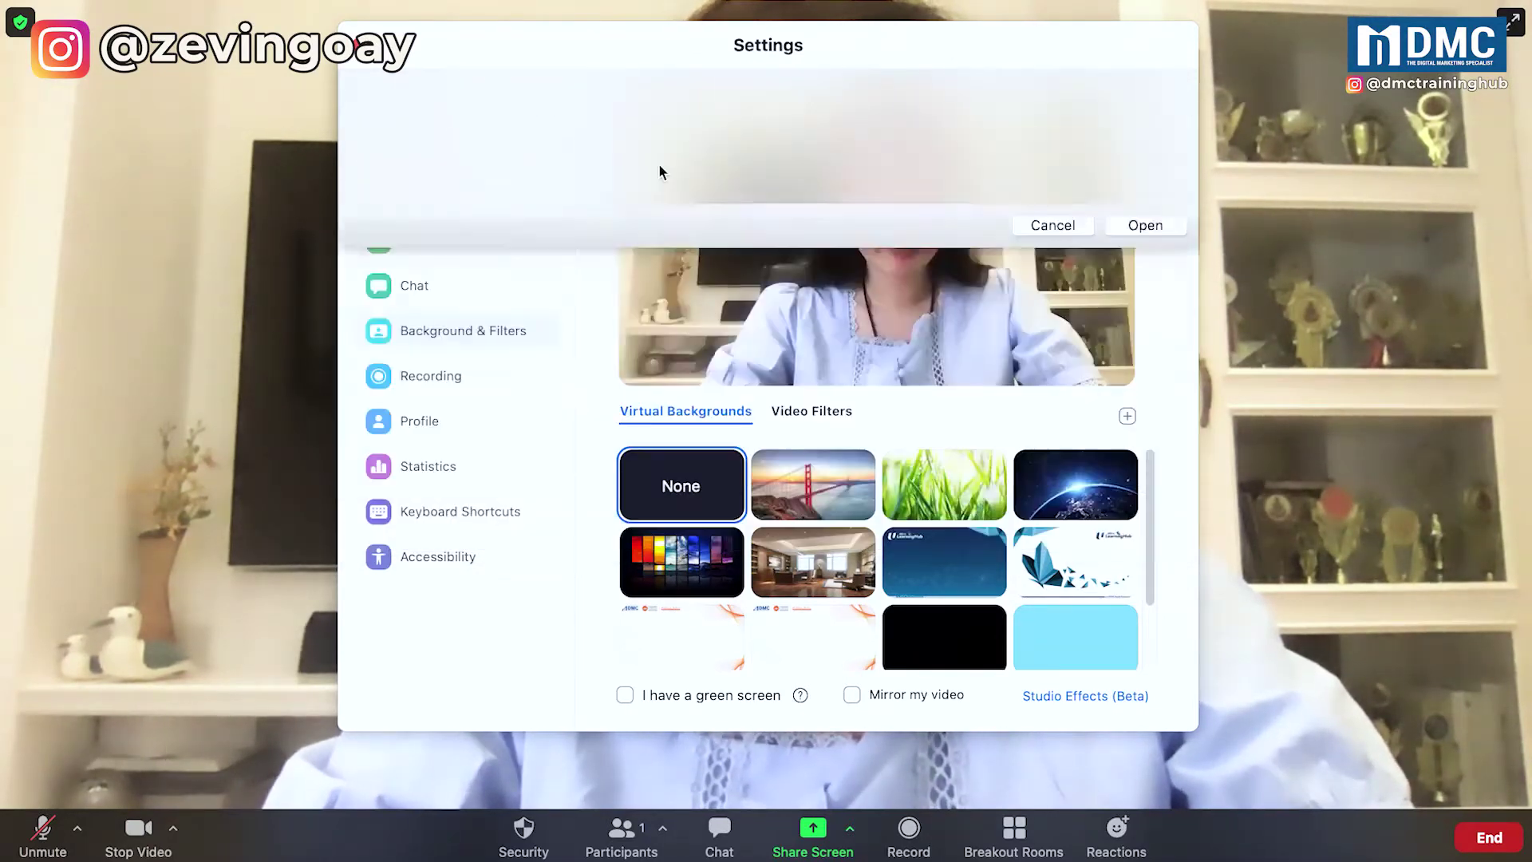
Add blur blue.jpeg as the virtual background and close Settings
click(1126, 417)
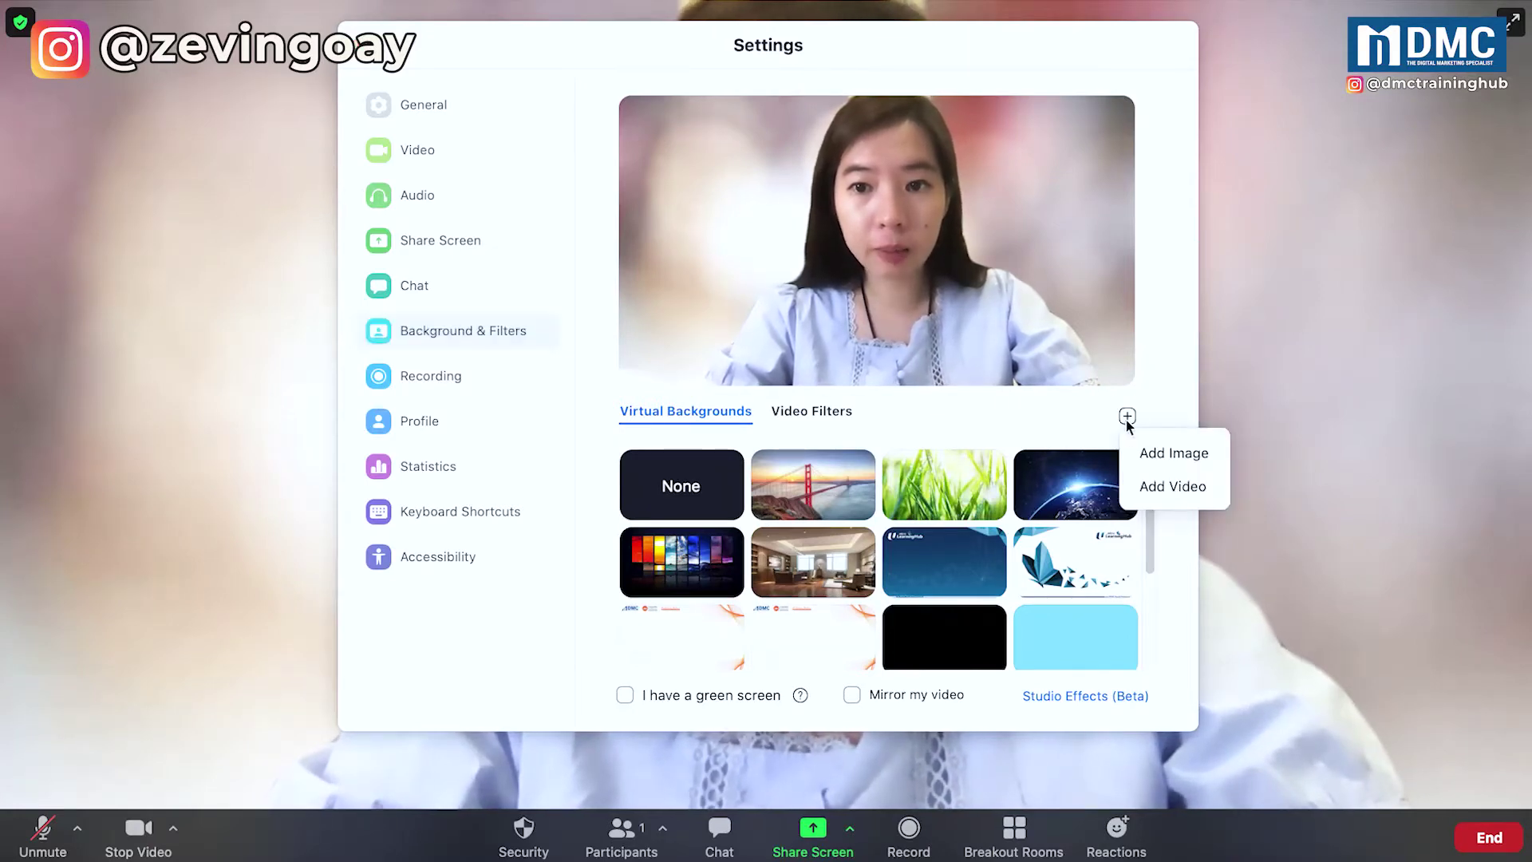
click(1149, 452)
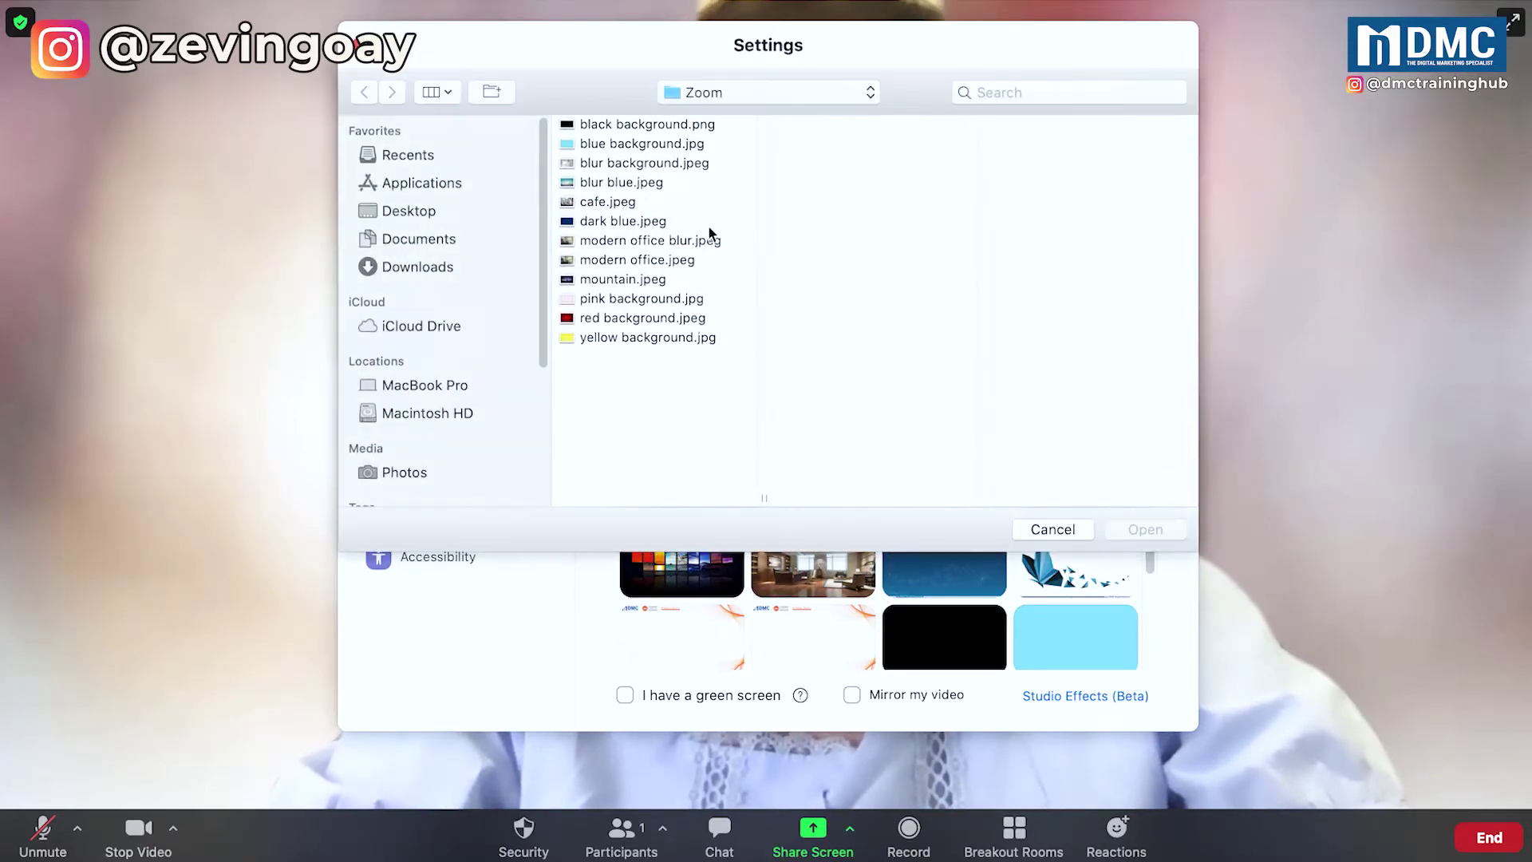
click(614, 183)
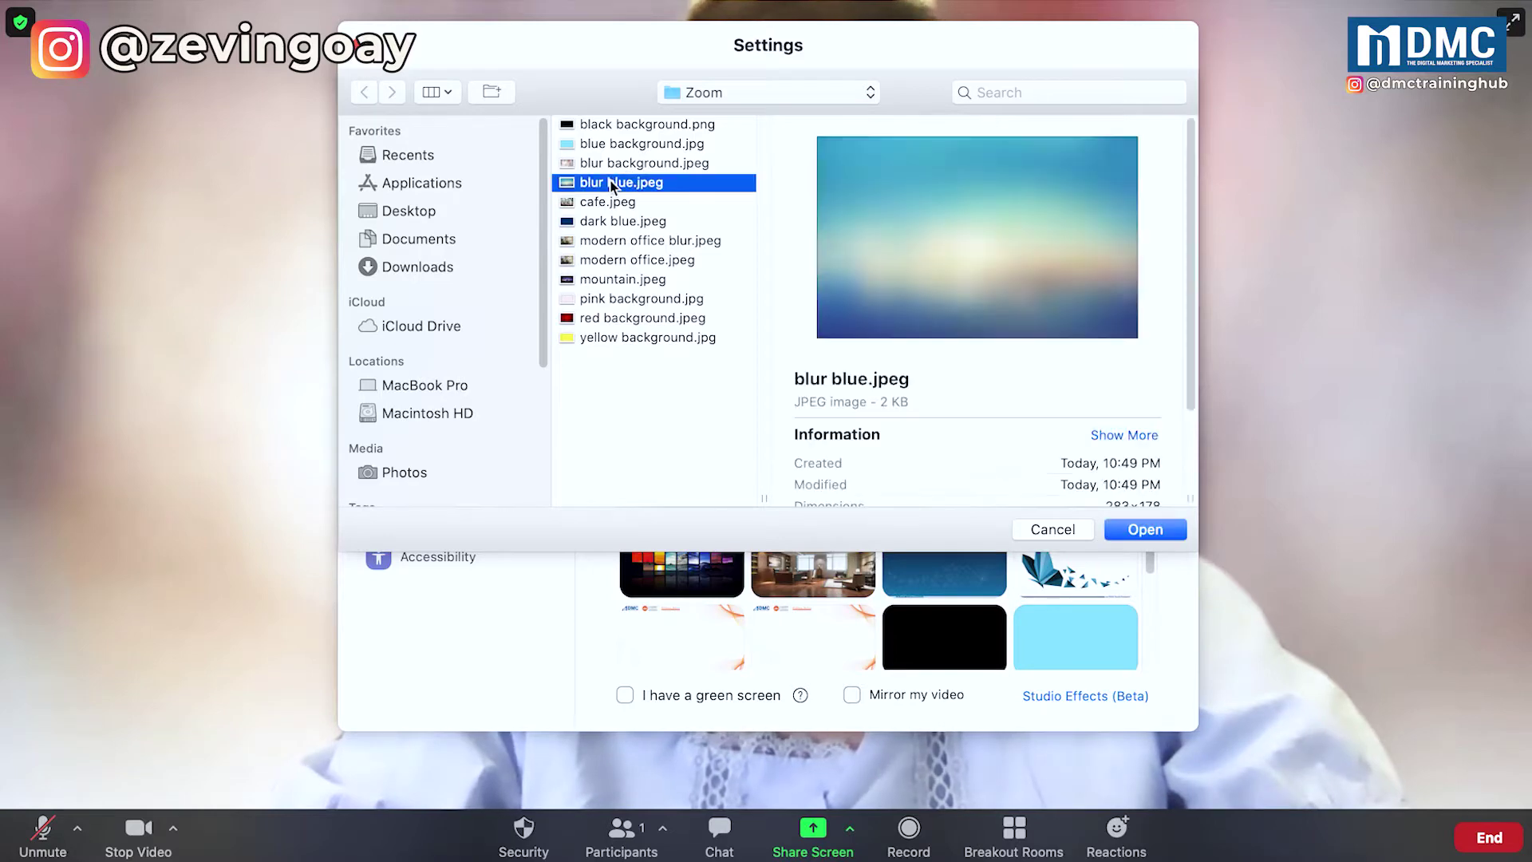
click(1143, 530)
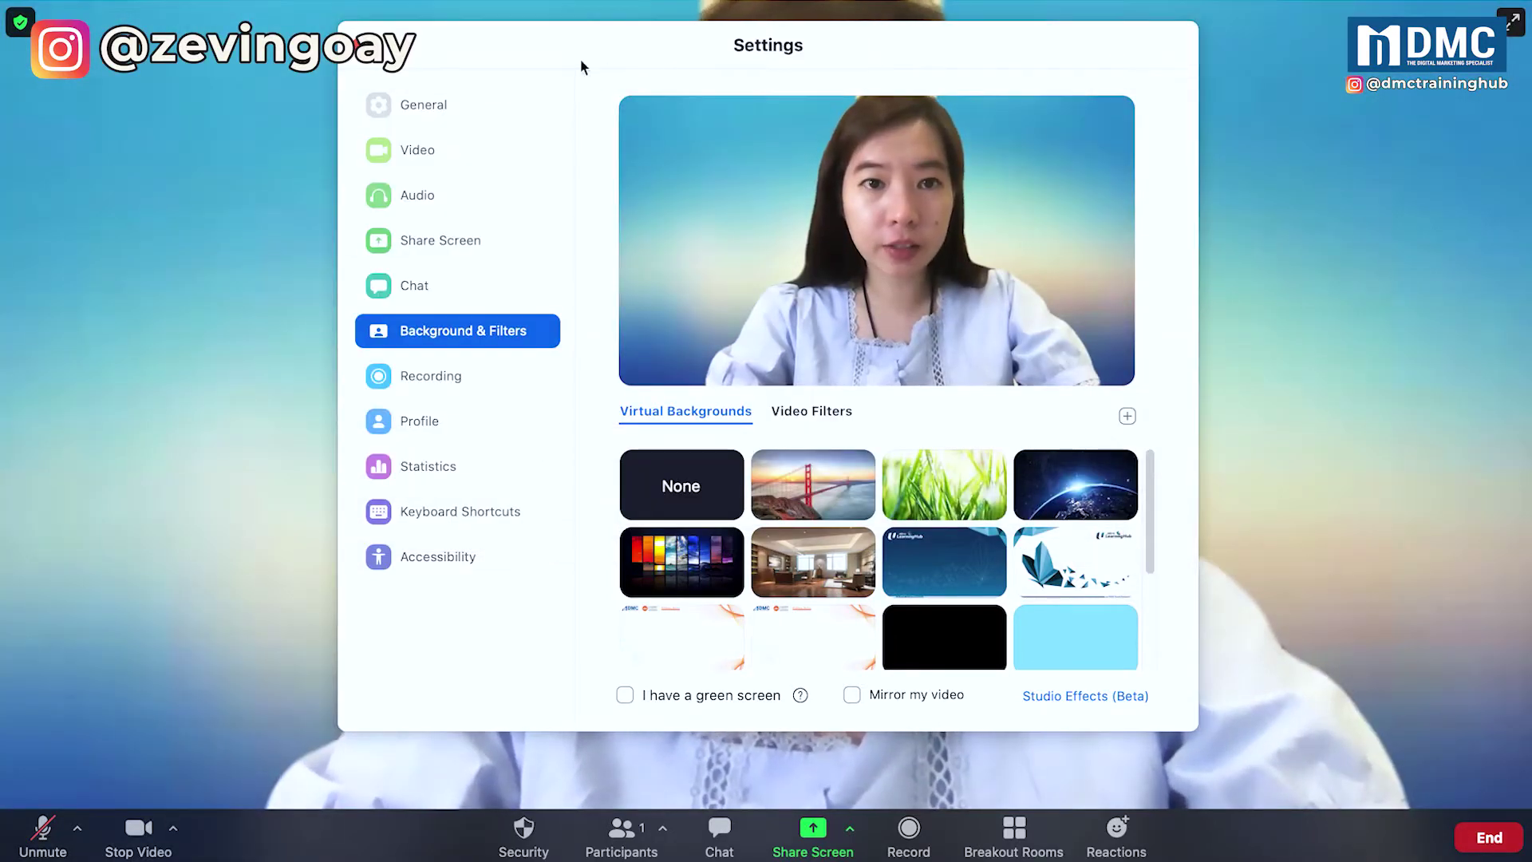
click(355, 43)
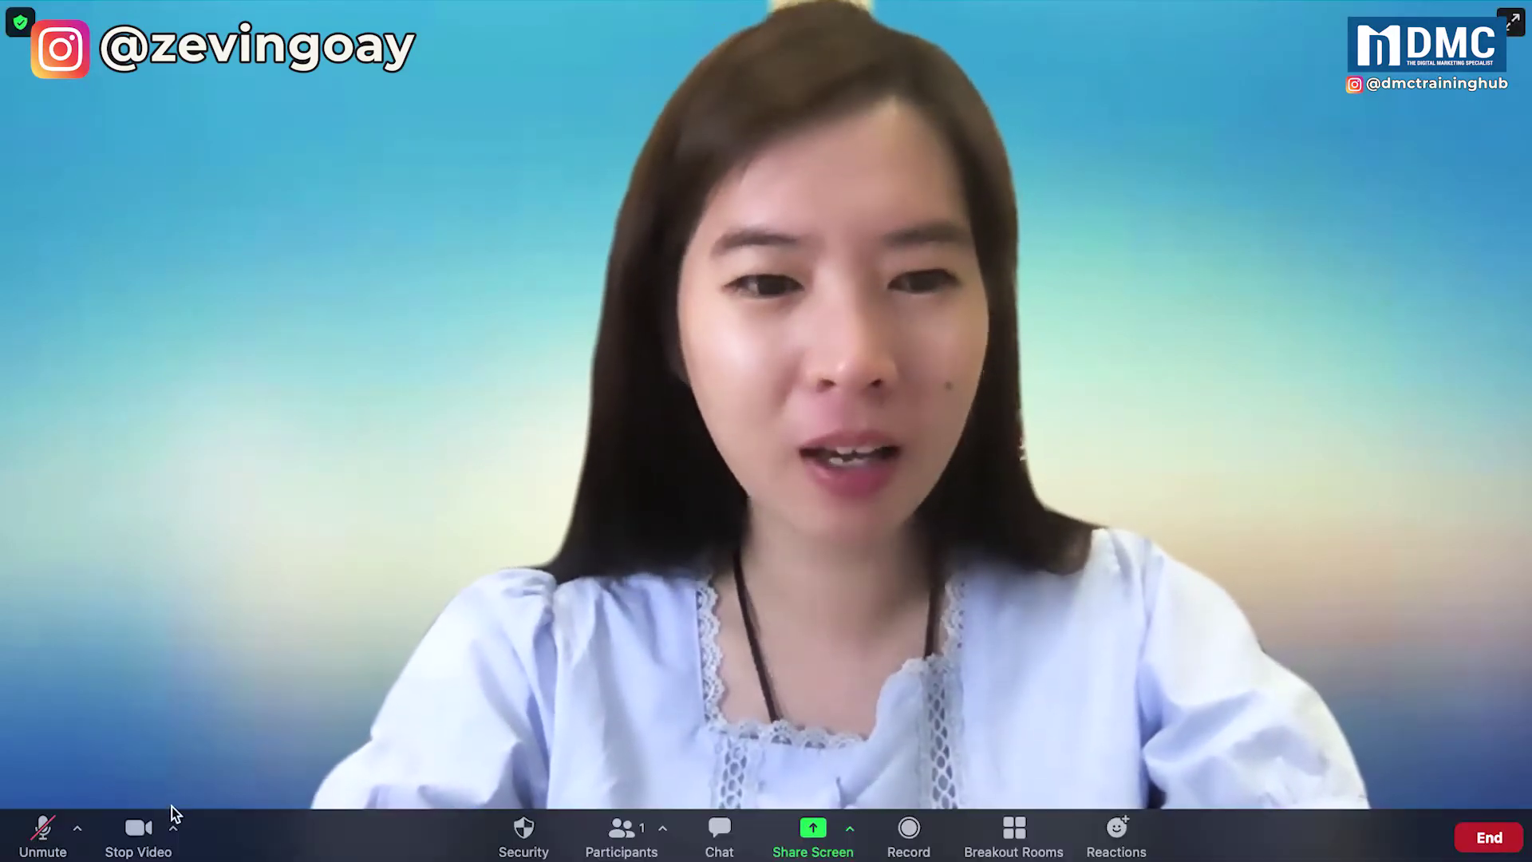
Switch Zoom's virtual background to the blurred bokeh image and close Settings
click(173, 829)
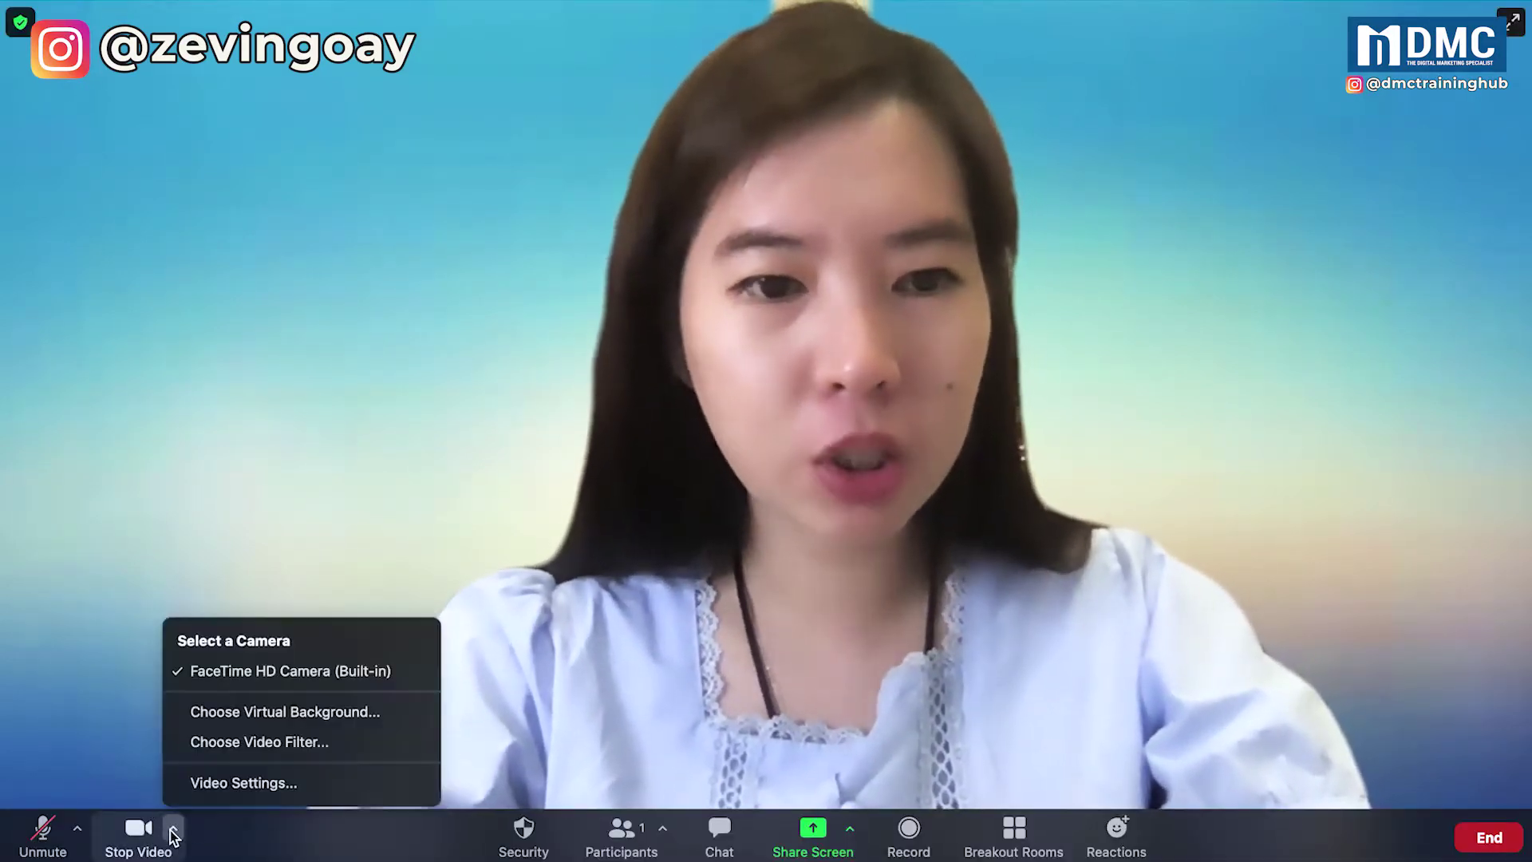
click(225, 722)
click(682, 631)
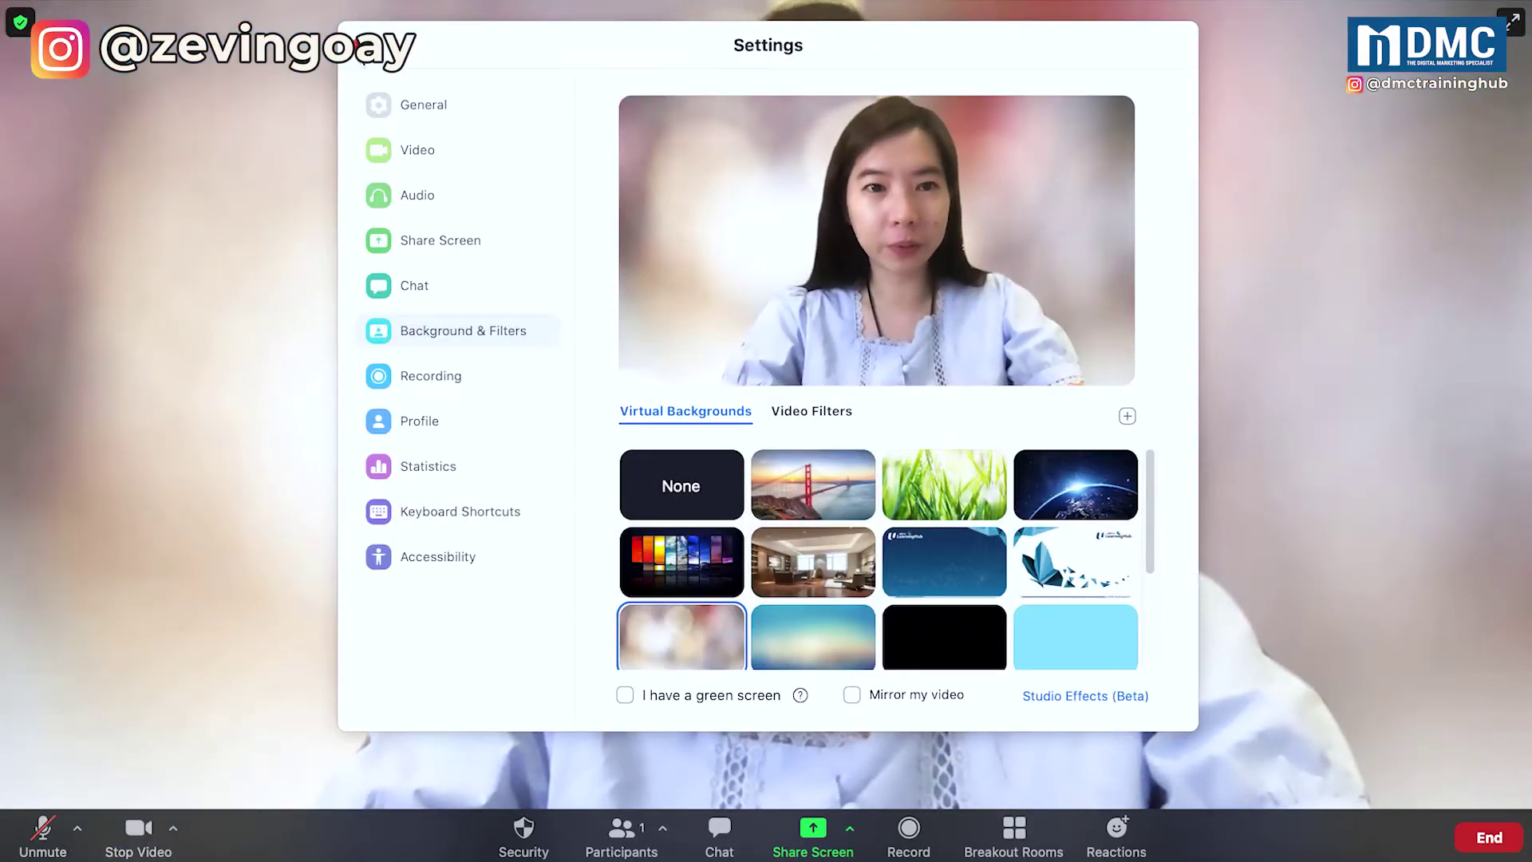
click(357, 46)
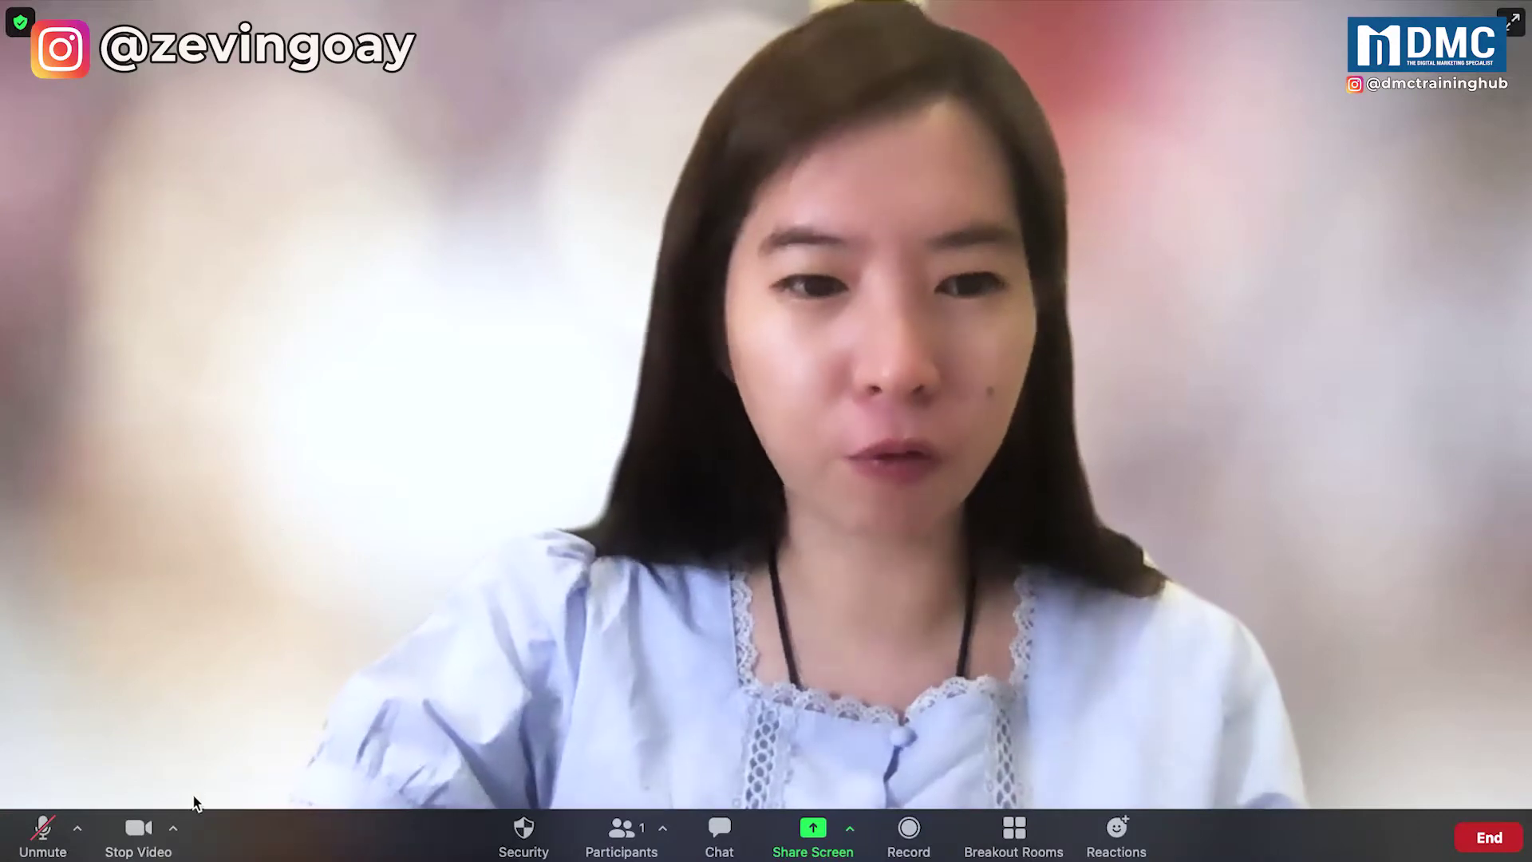
Set the virtual background back to None, close Settings, and bring up the BeFunky editor
click(174, 827)
click(209, 709)
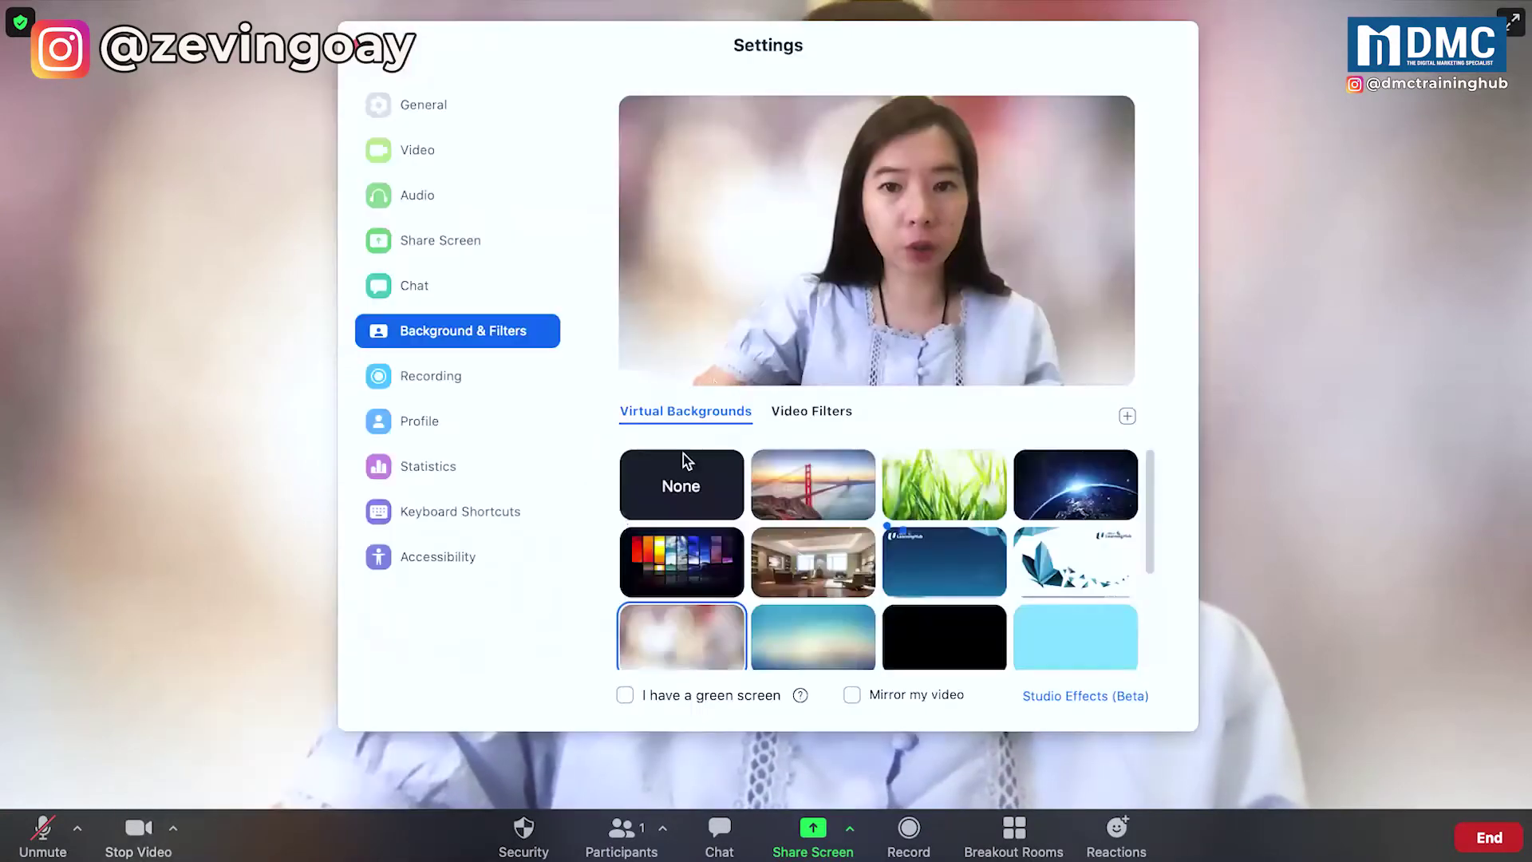
click(680, 478)
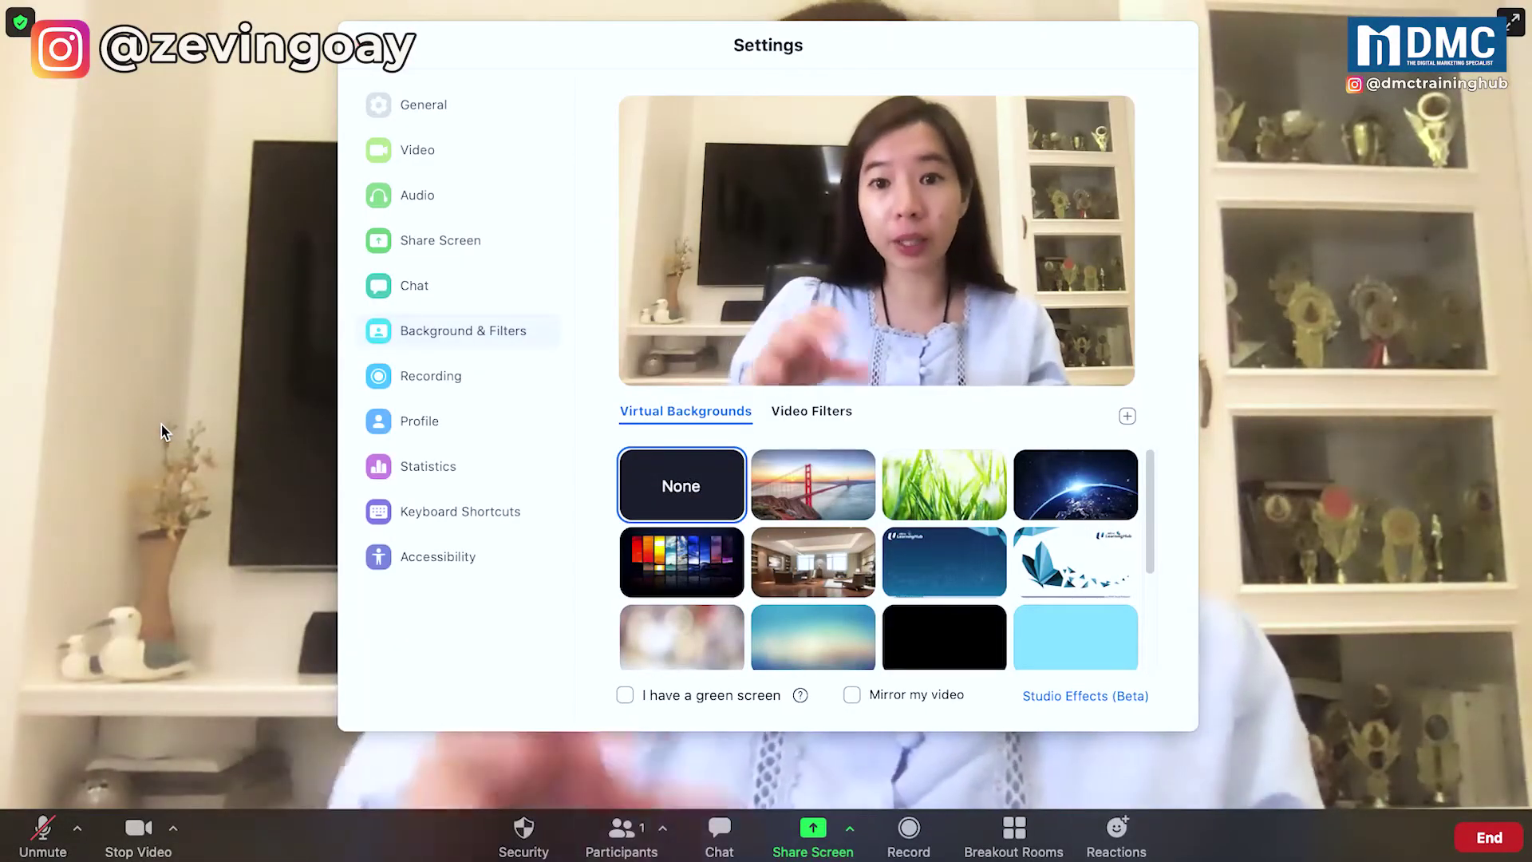
key(super+w)
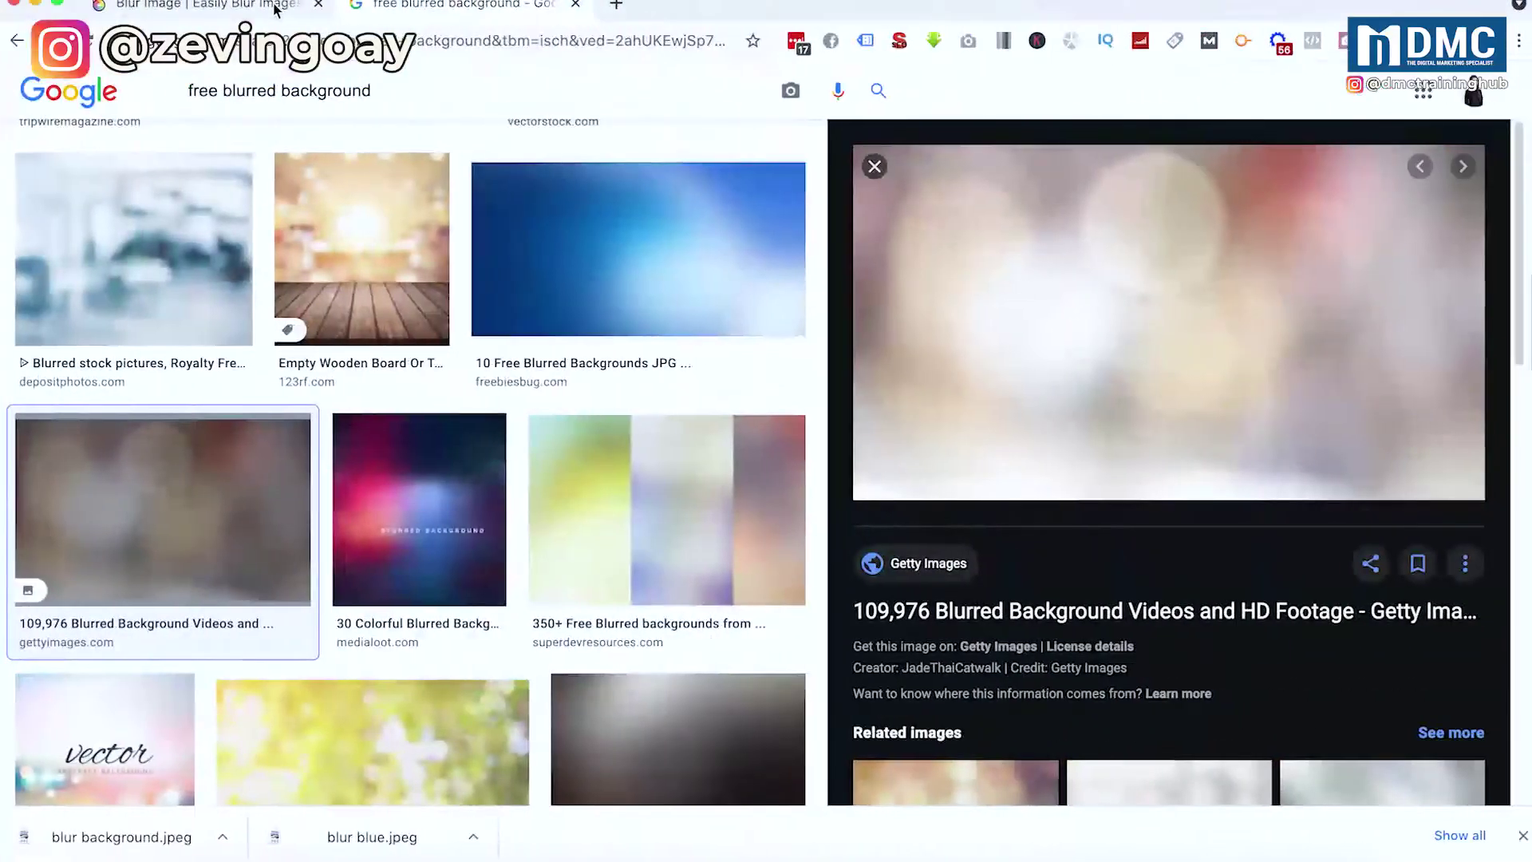
click(274, 10)
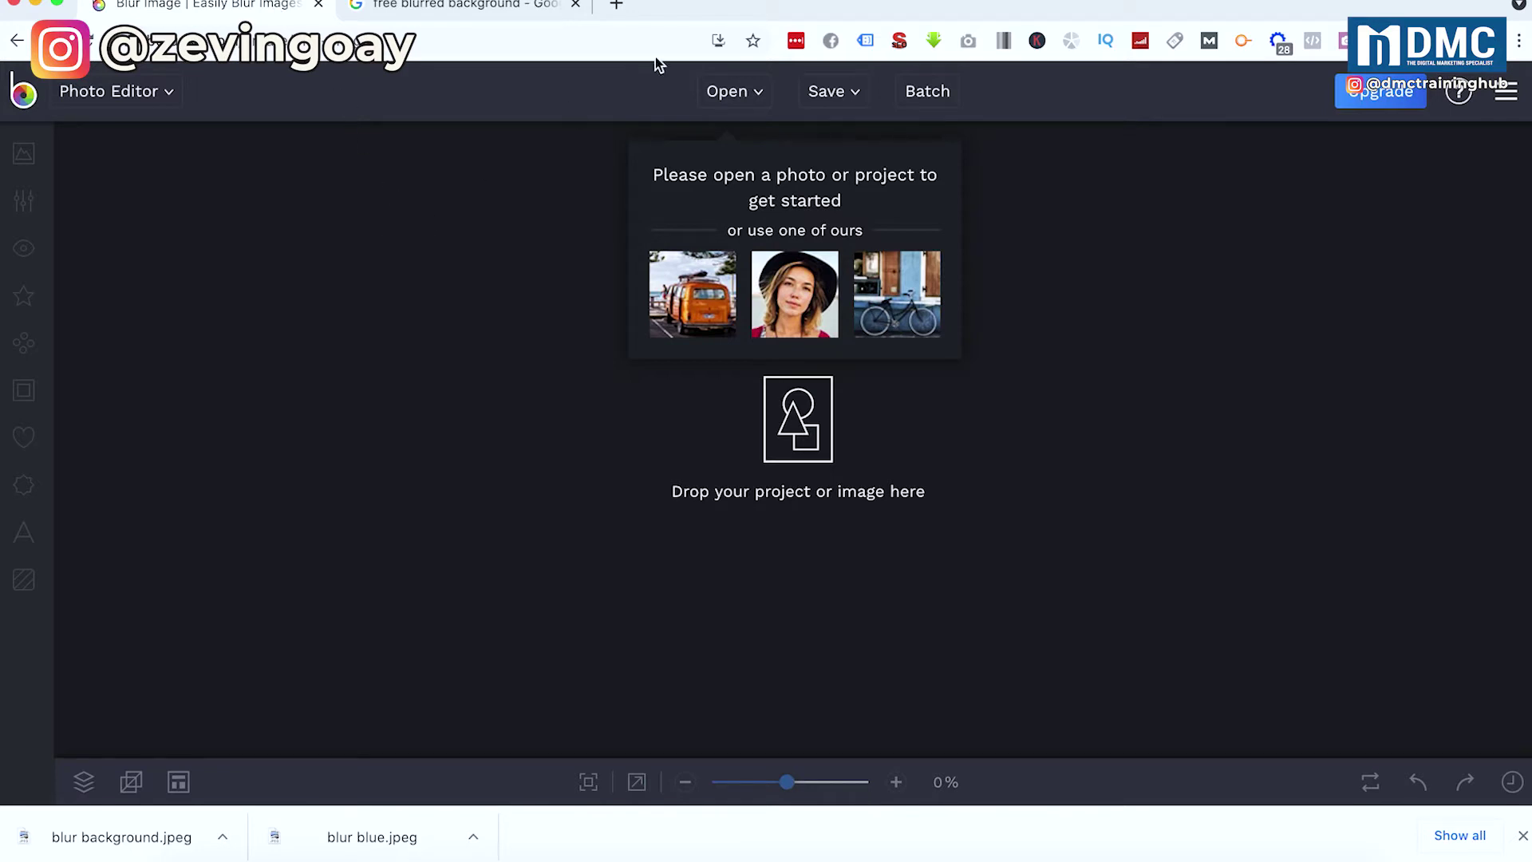
Browse the Zoom folder from BeFunky's Open > Computer and select modern office.jpeg
click(734, 93)
click(740, 135)
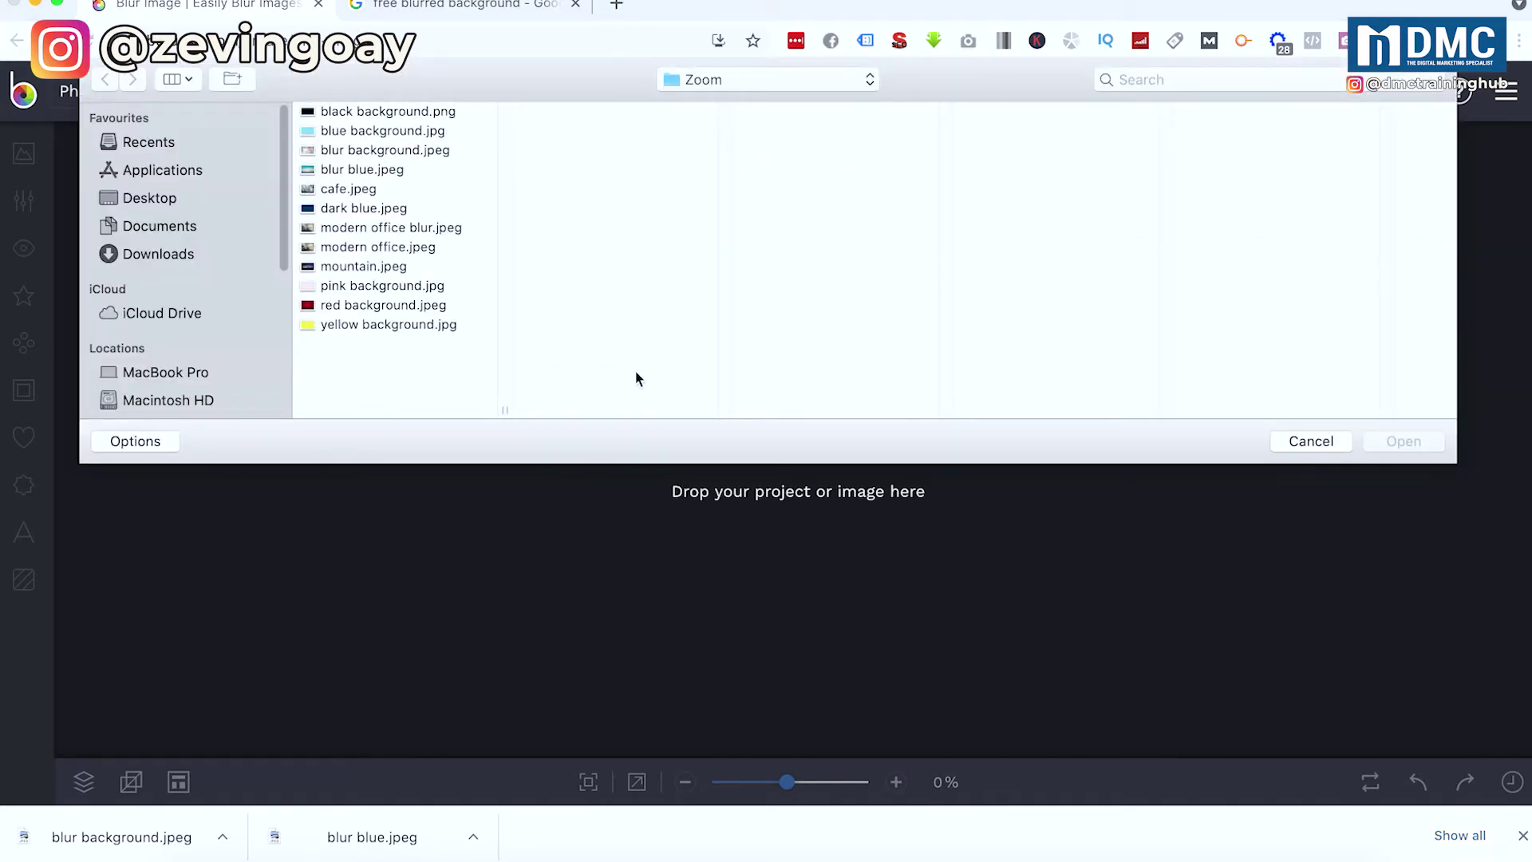
click(344, 192)
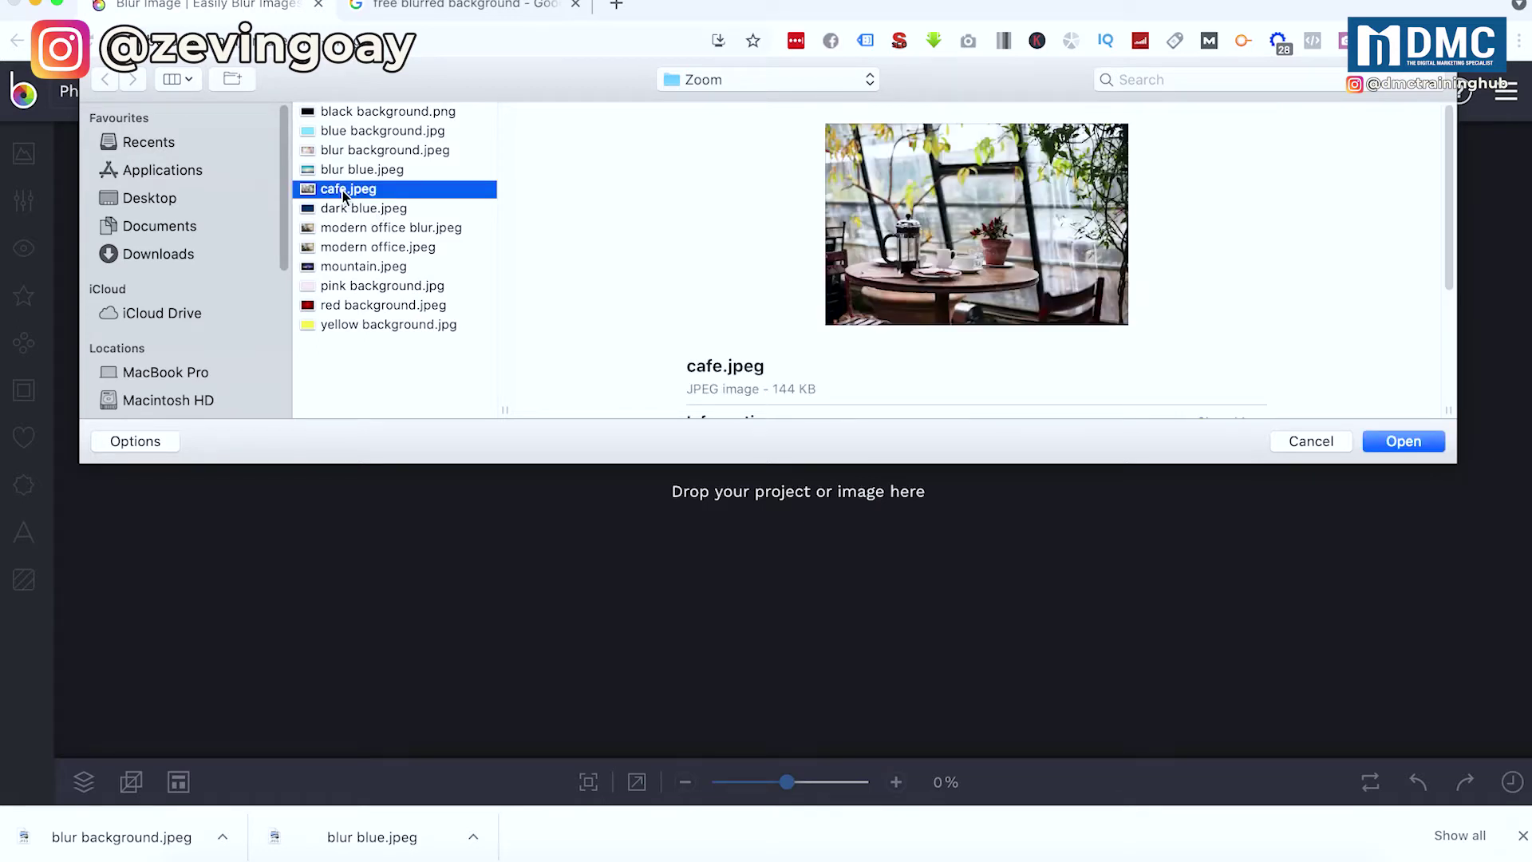
click(356, 266)
key(Up)
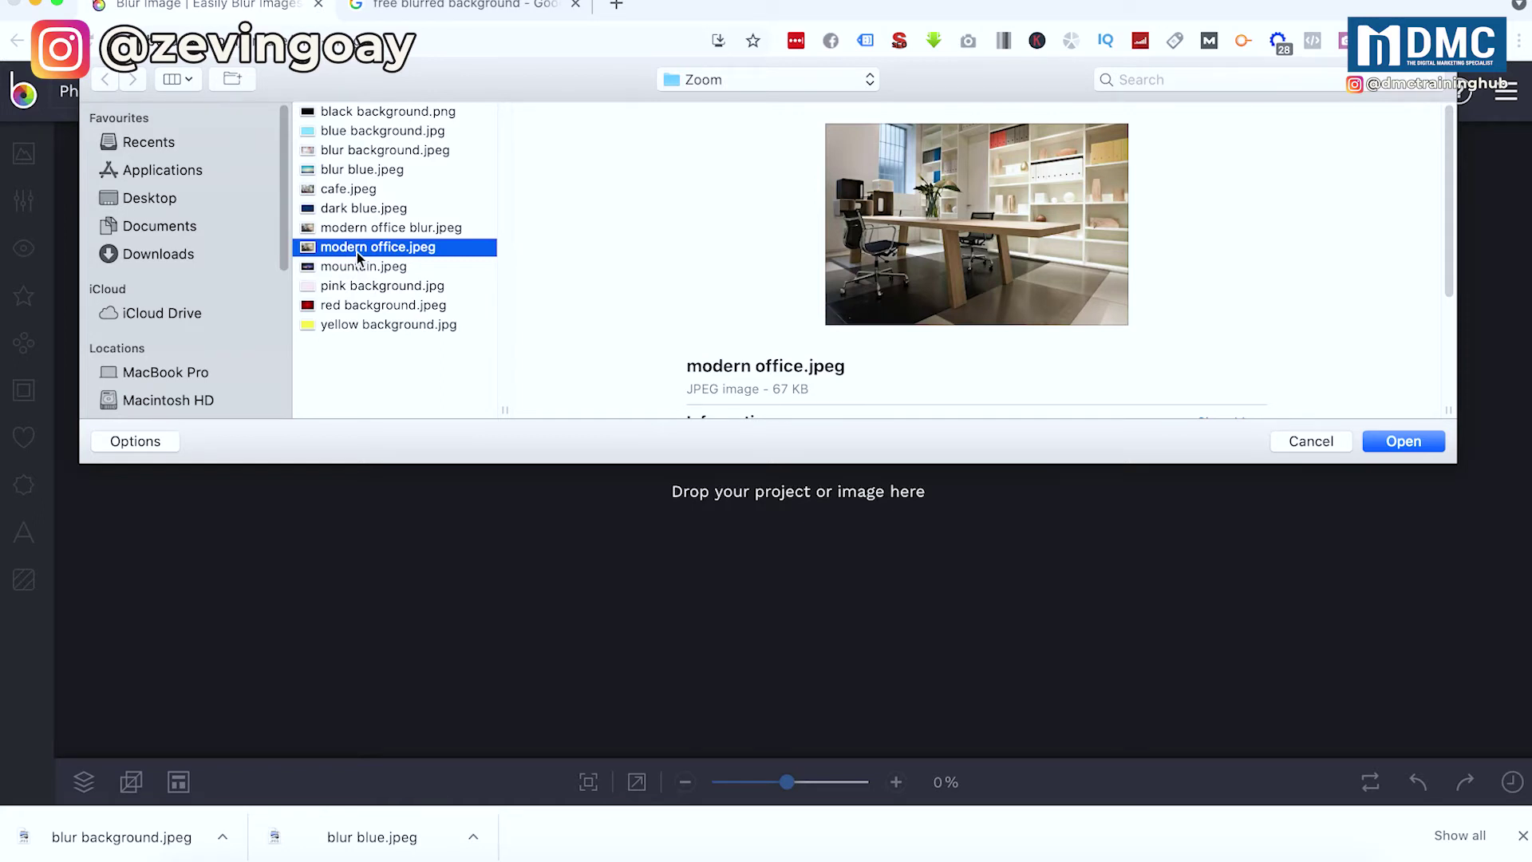
Load modern office.jpeg and apply a 64% blur to the whole photo
double_click(356, 252)
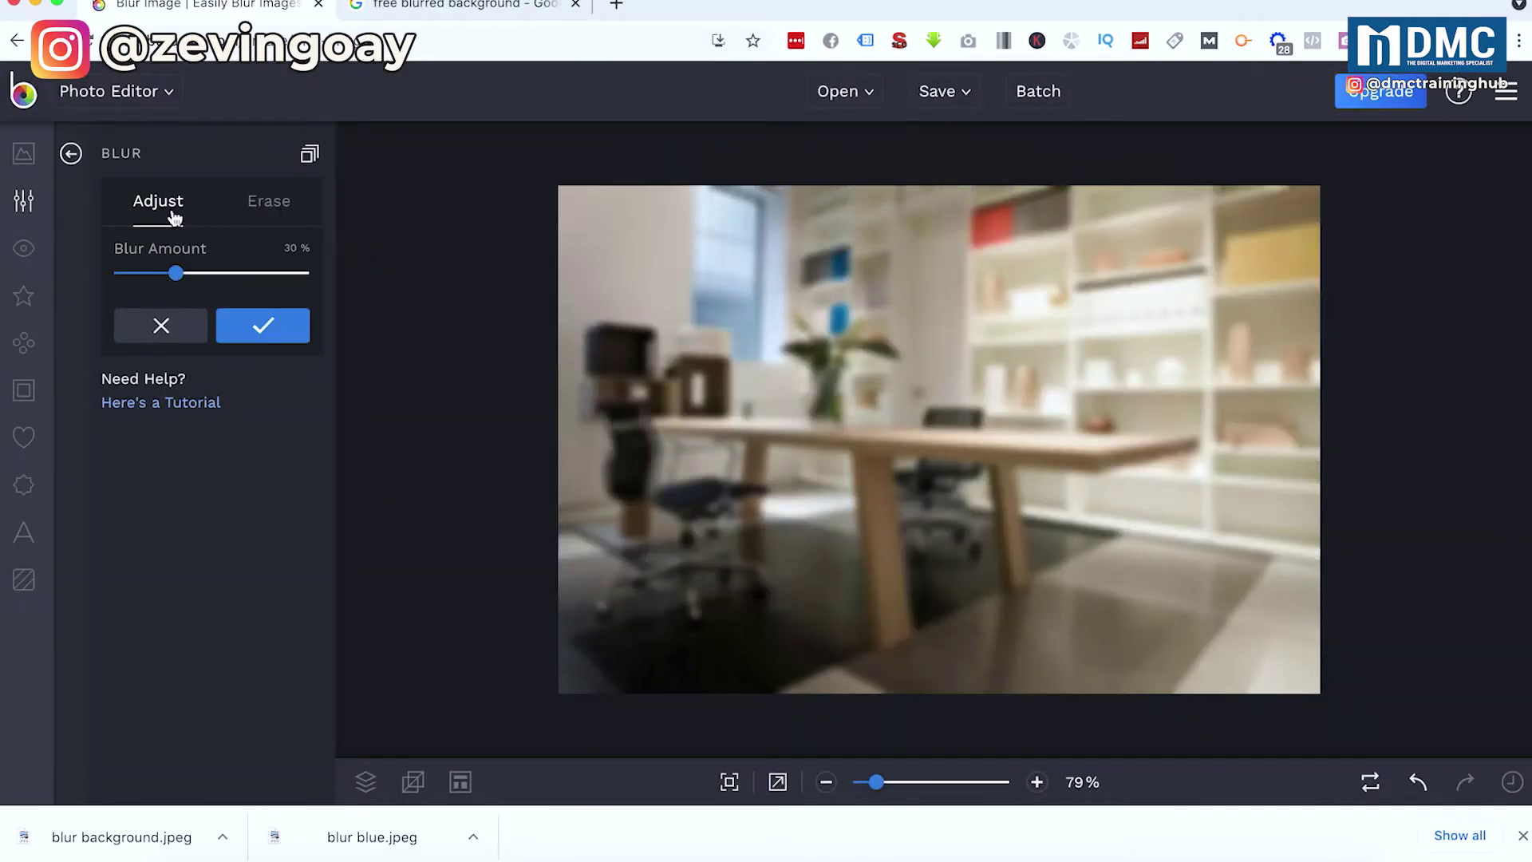
drag(174, 278, 237, 275)
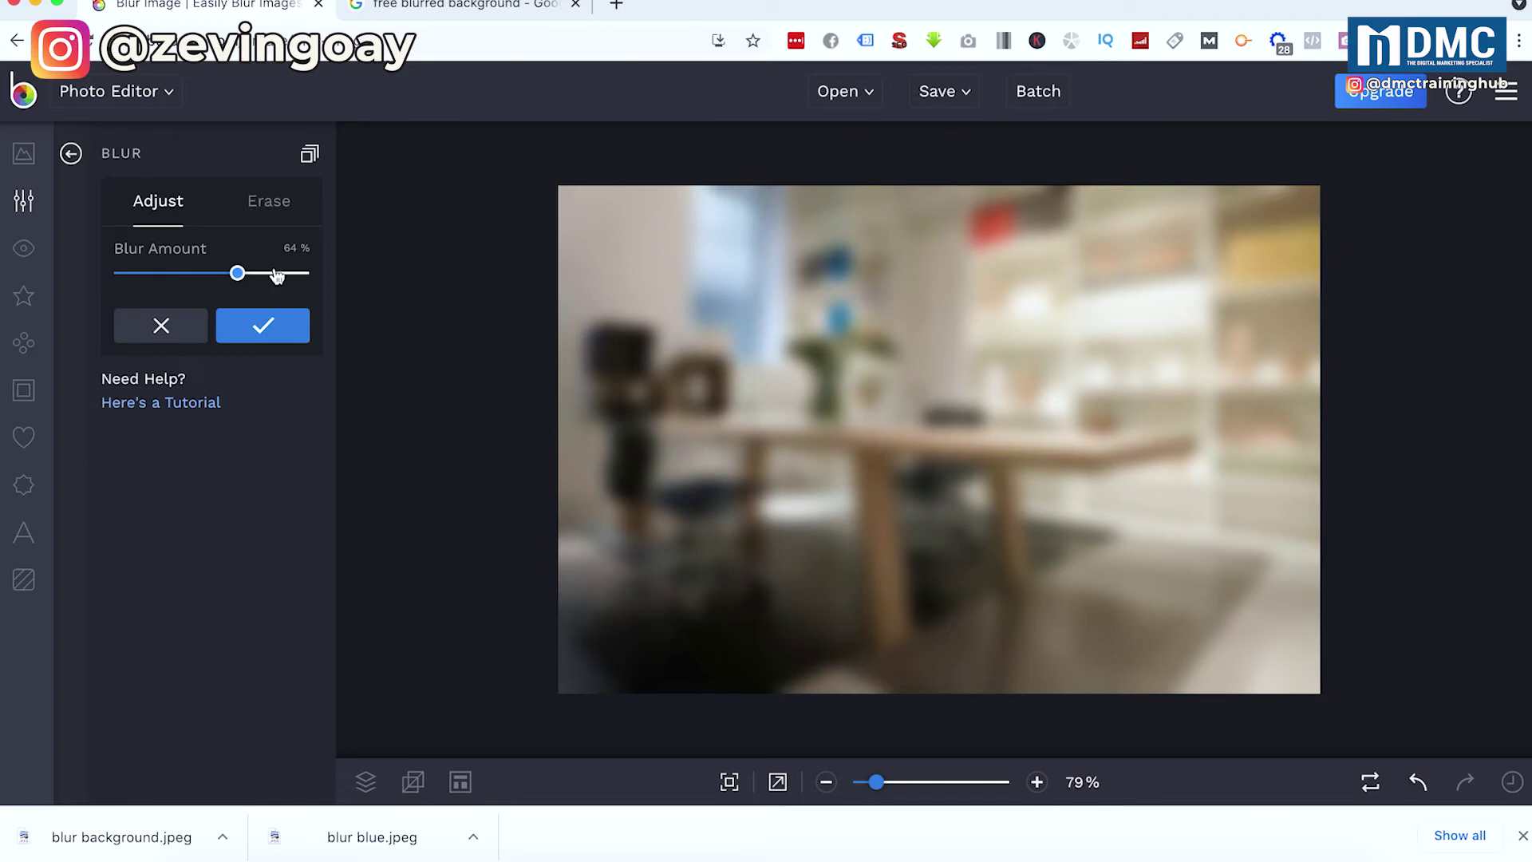
click(261, 324)
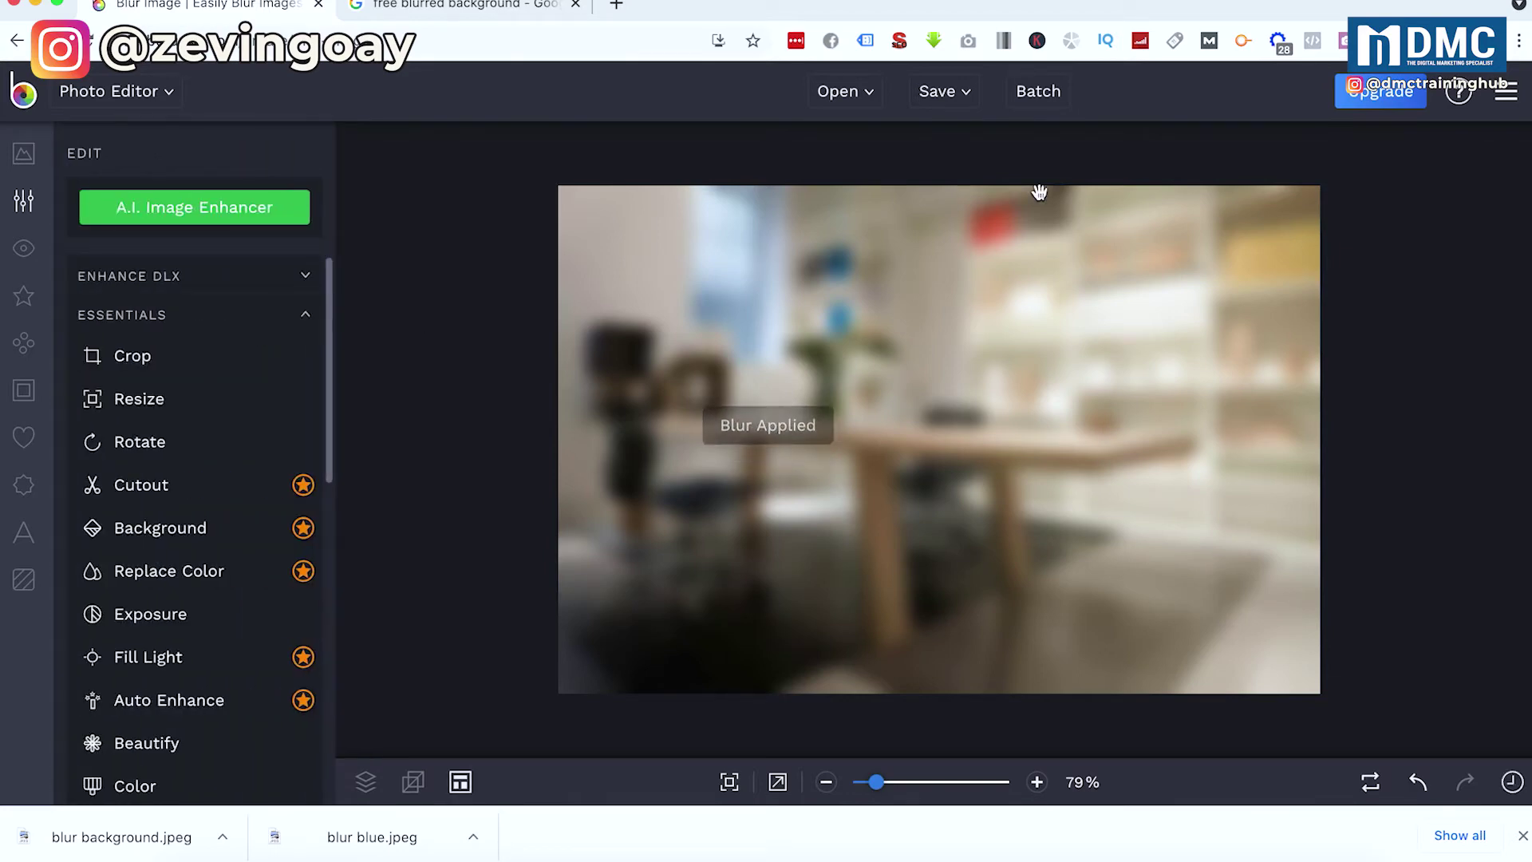
click(960, 94)
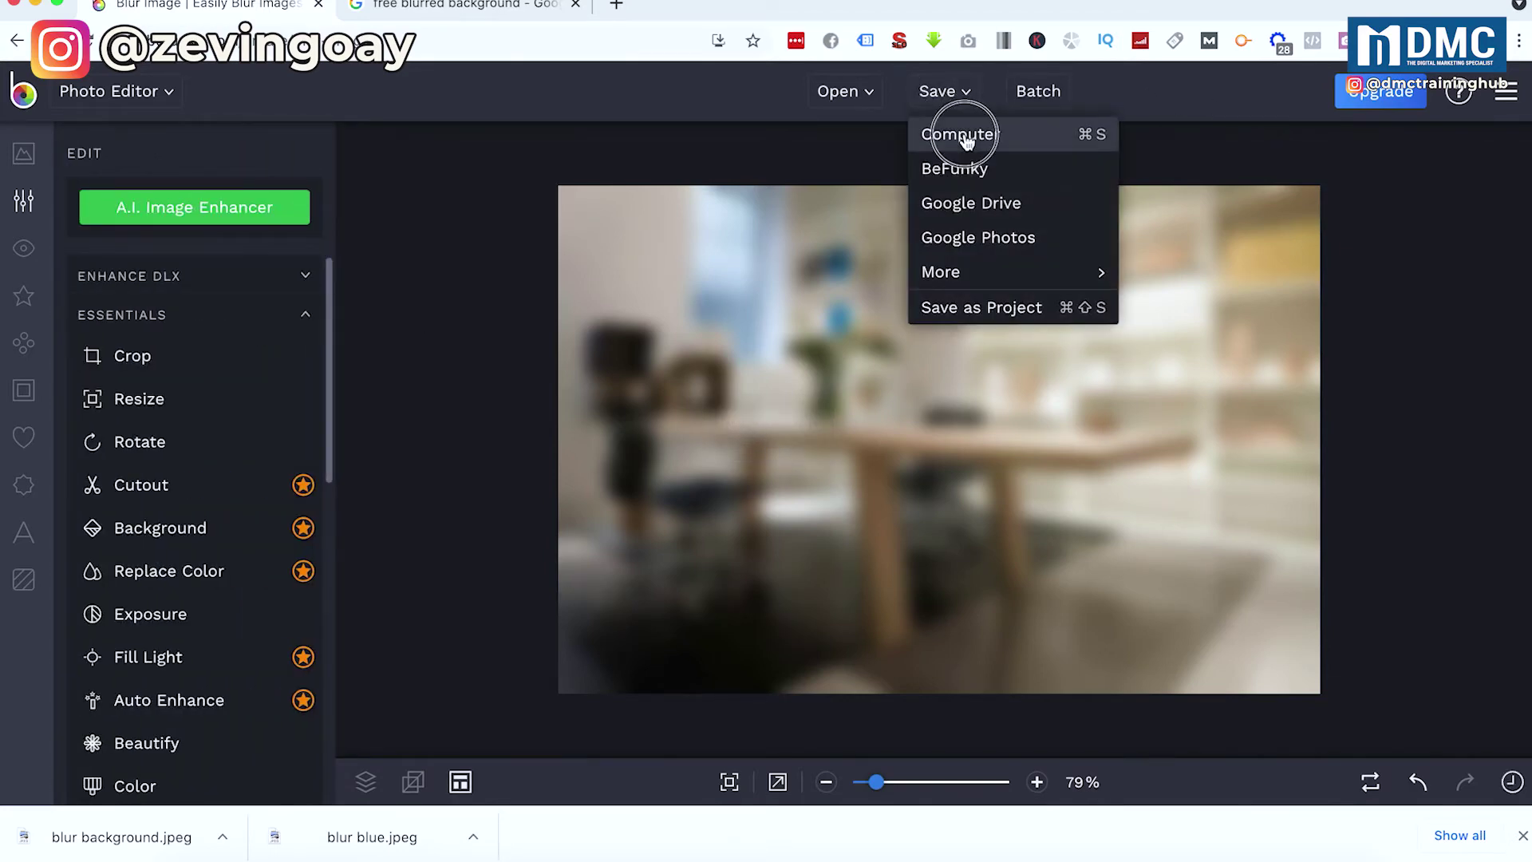
Save the blurred photo to the Zoom folder as 'blur 64% modern office'
click(962, 133)
click(912, 251)
text(blur modern office)
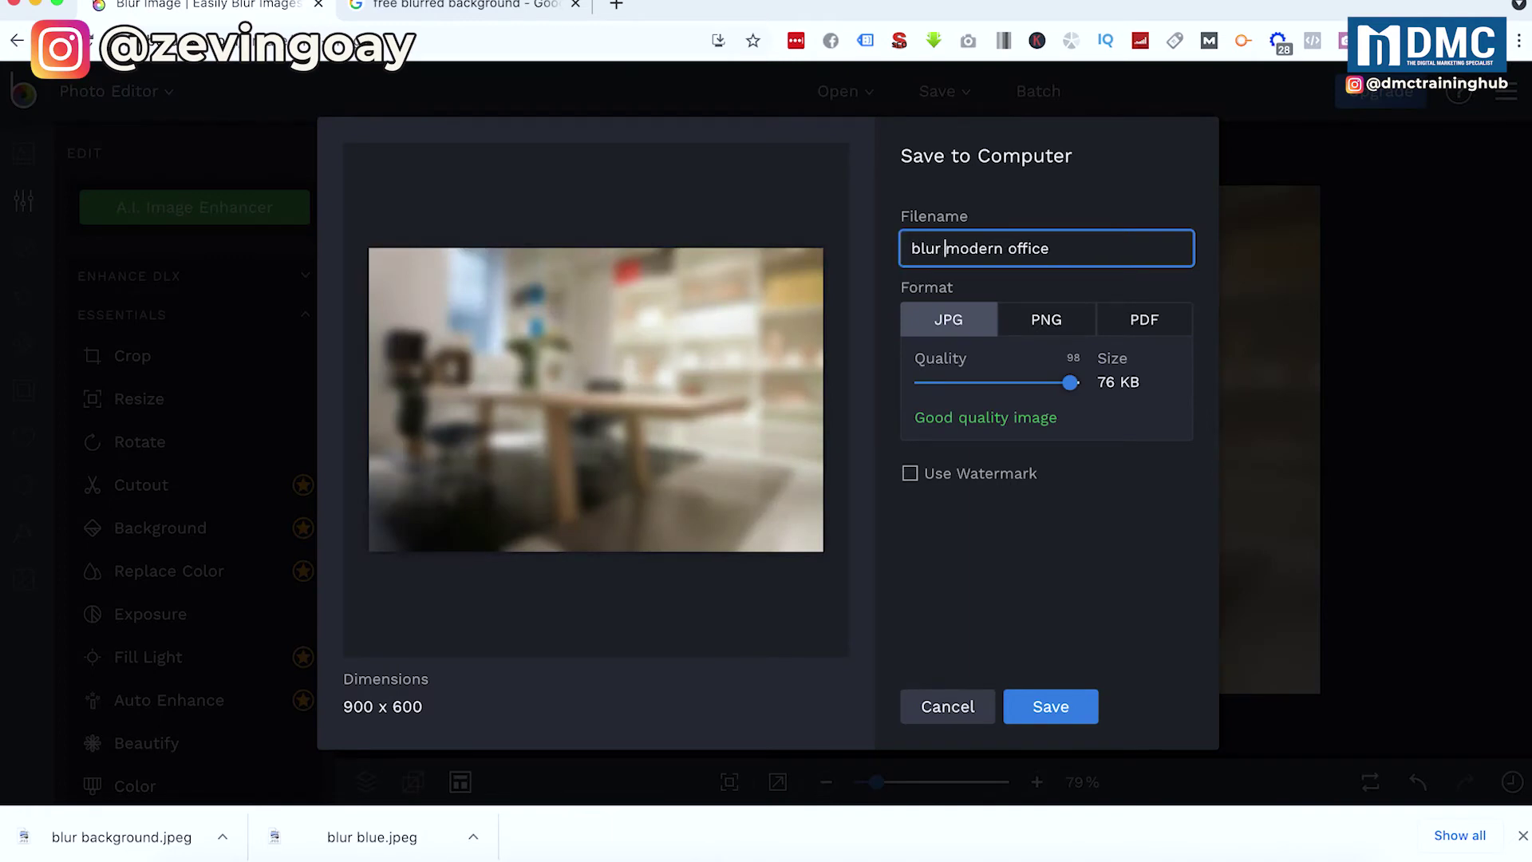
text(60%)
key(BackSpace)
key(BackSpace)
text(4%)
click(1045, 705)
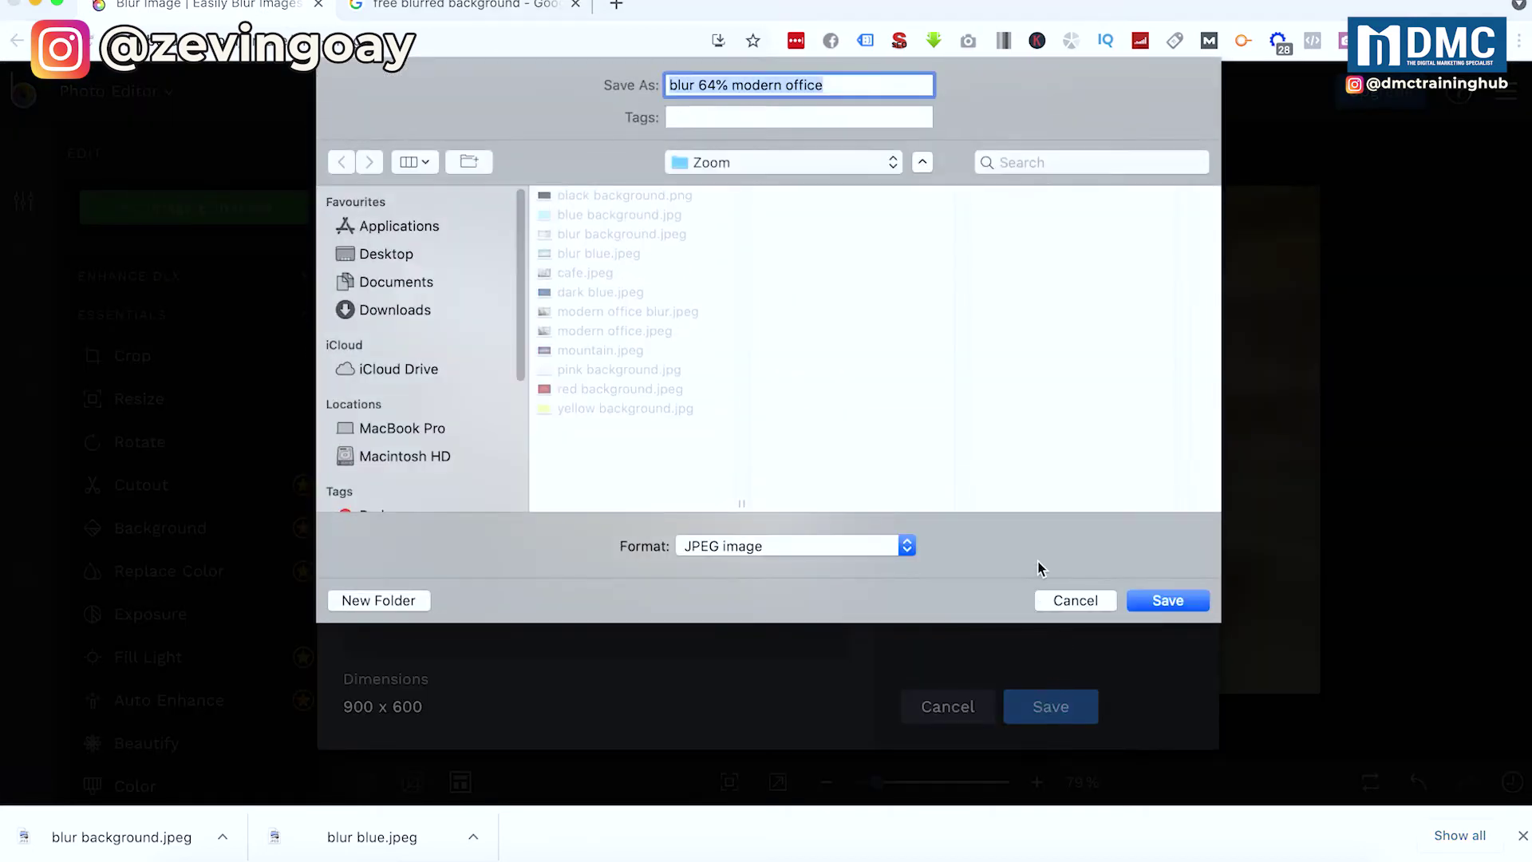
click(1166, 603)
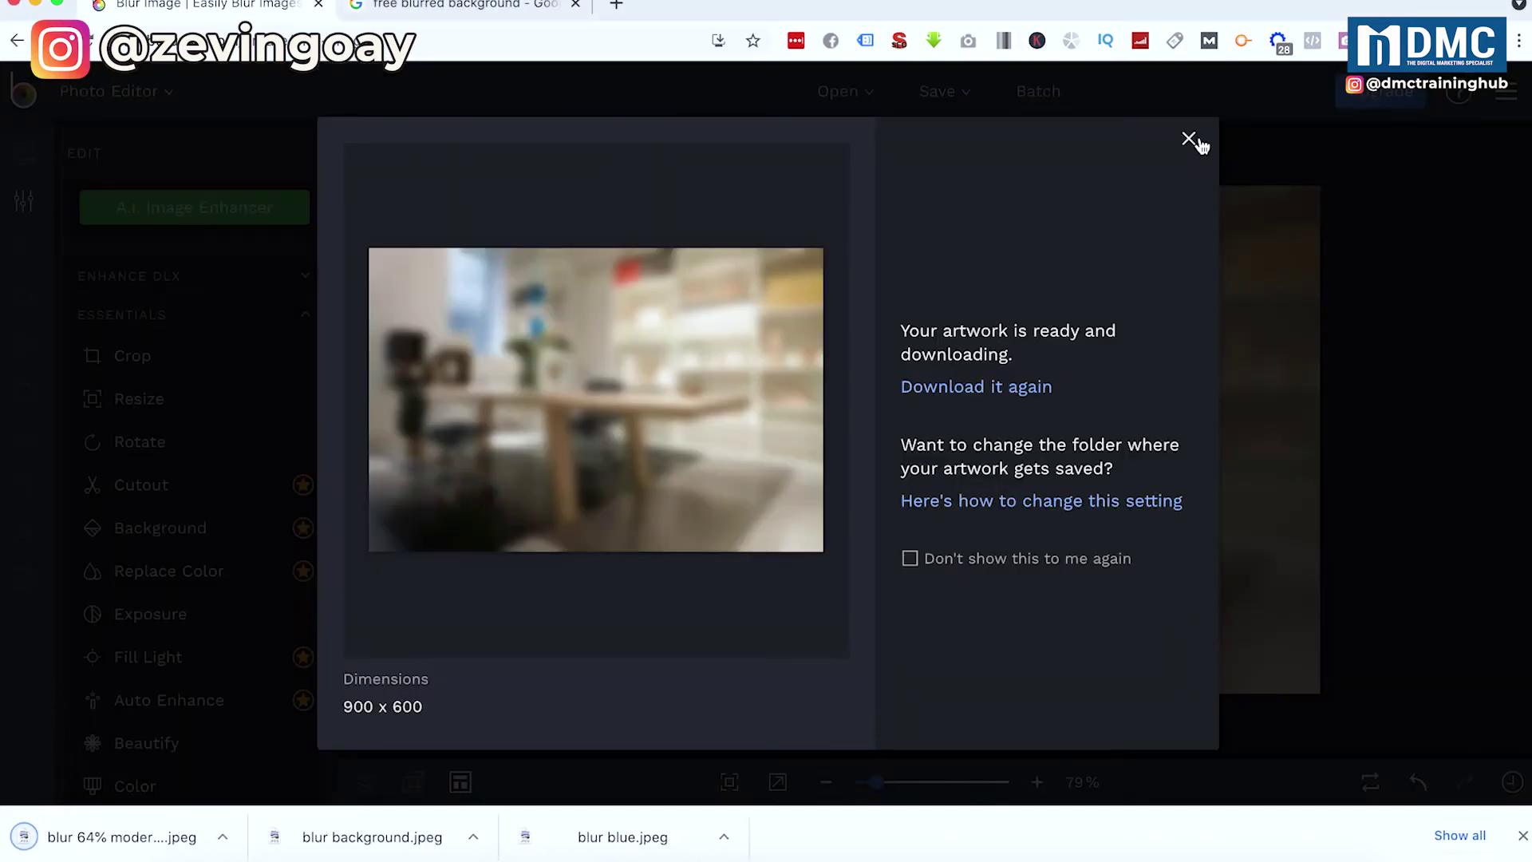
click(1190, 141)
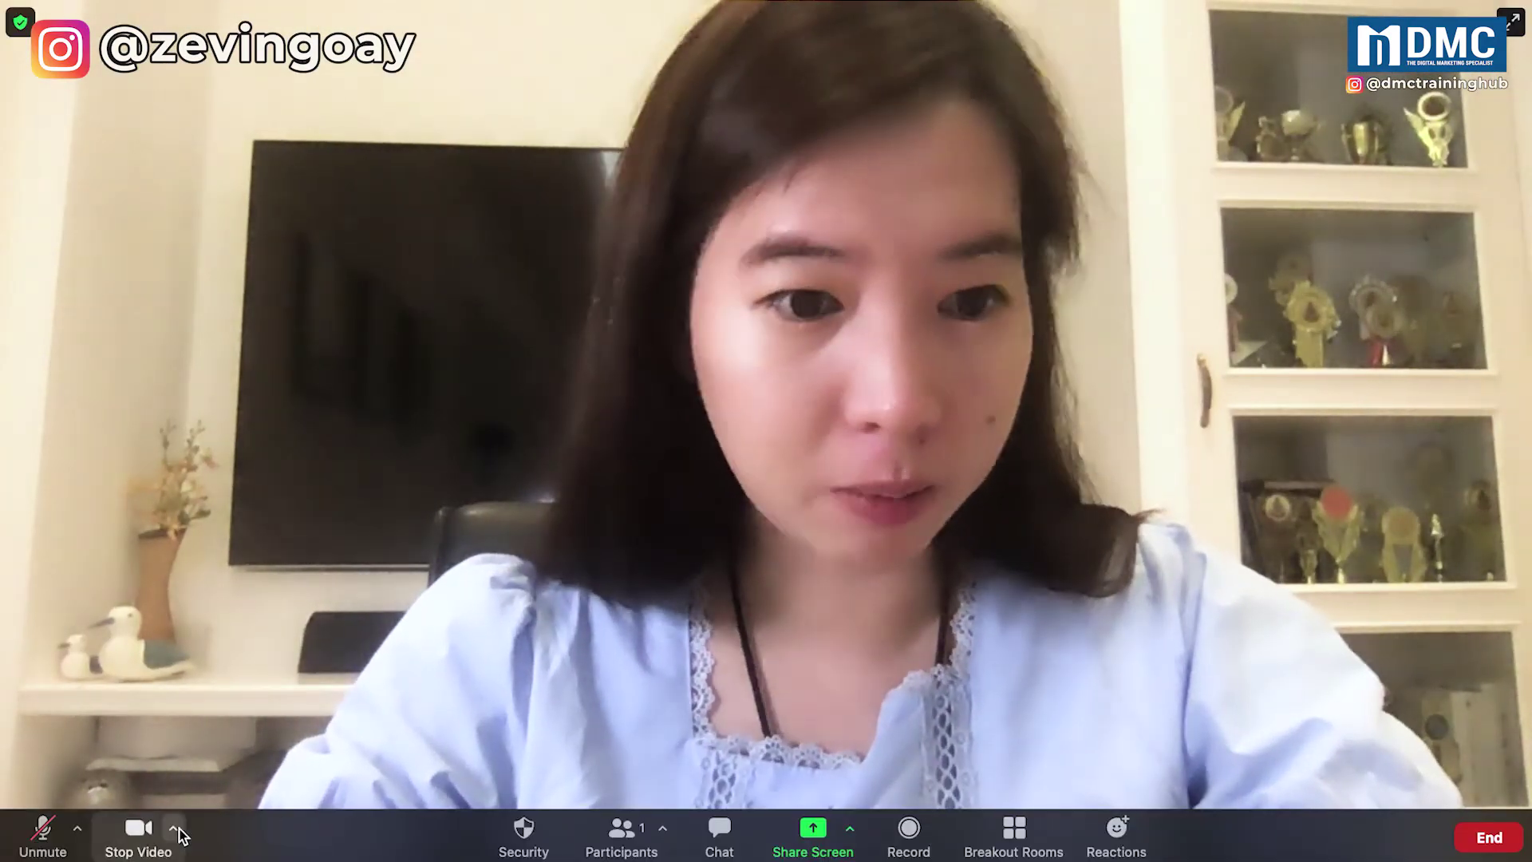
Add 'blur 64% modern office.jpeg' as Zoom's virtual background and close Settings
click(173, 827)
click(242, 712)
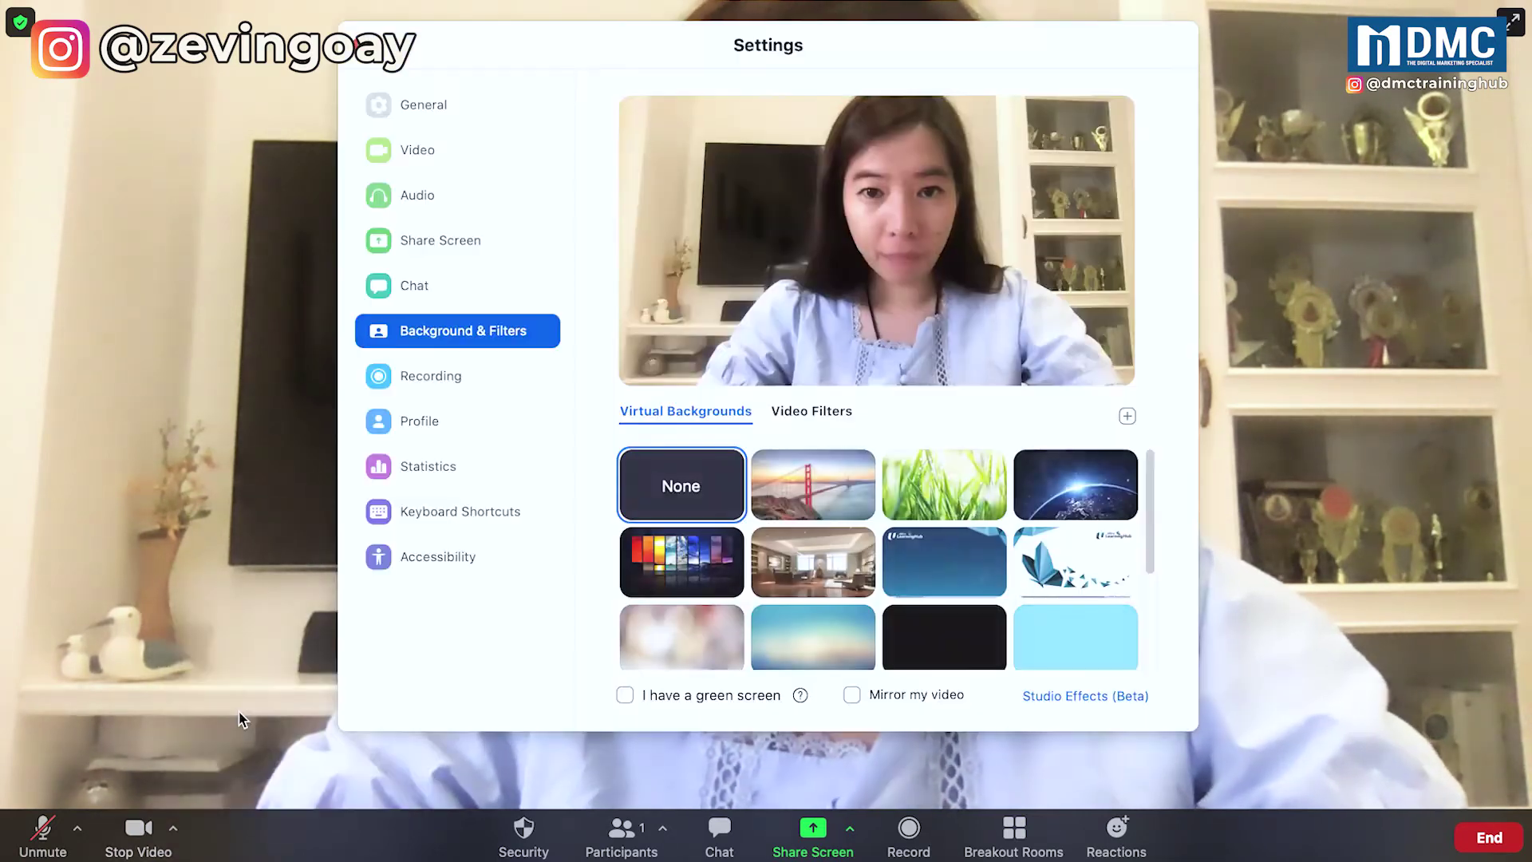
click(1126, 416)
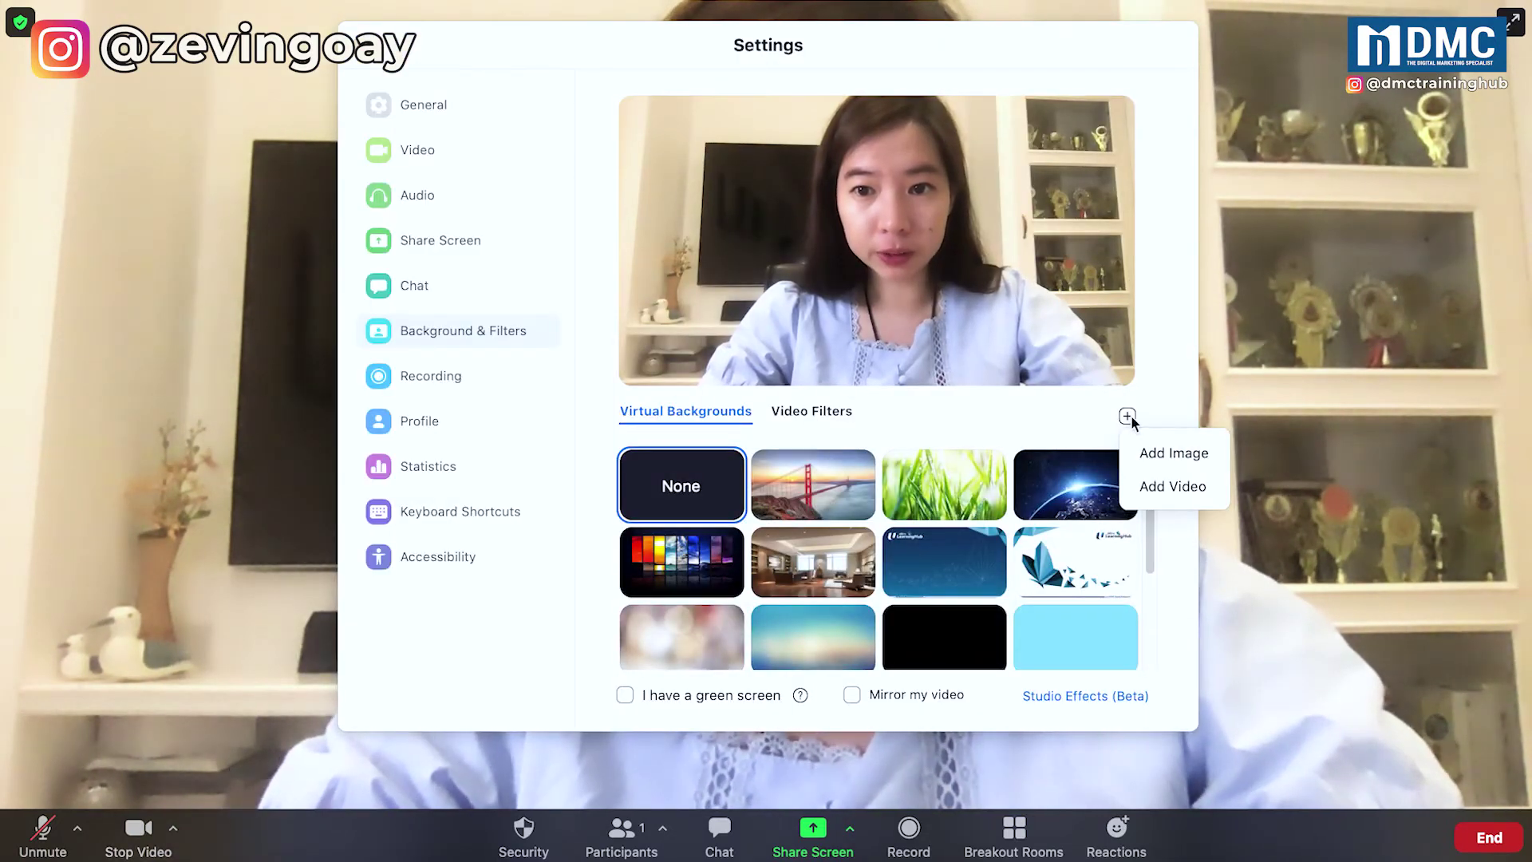
click(1148, 454)
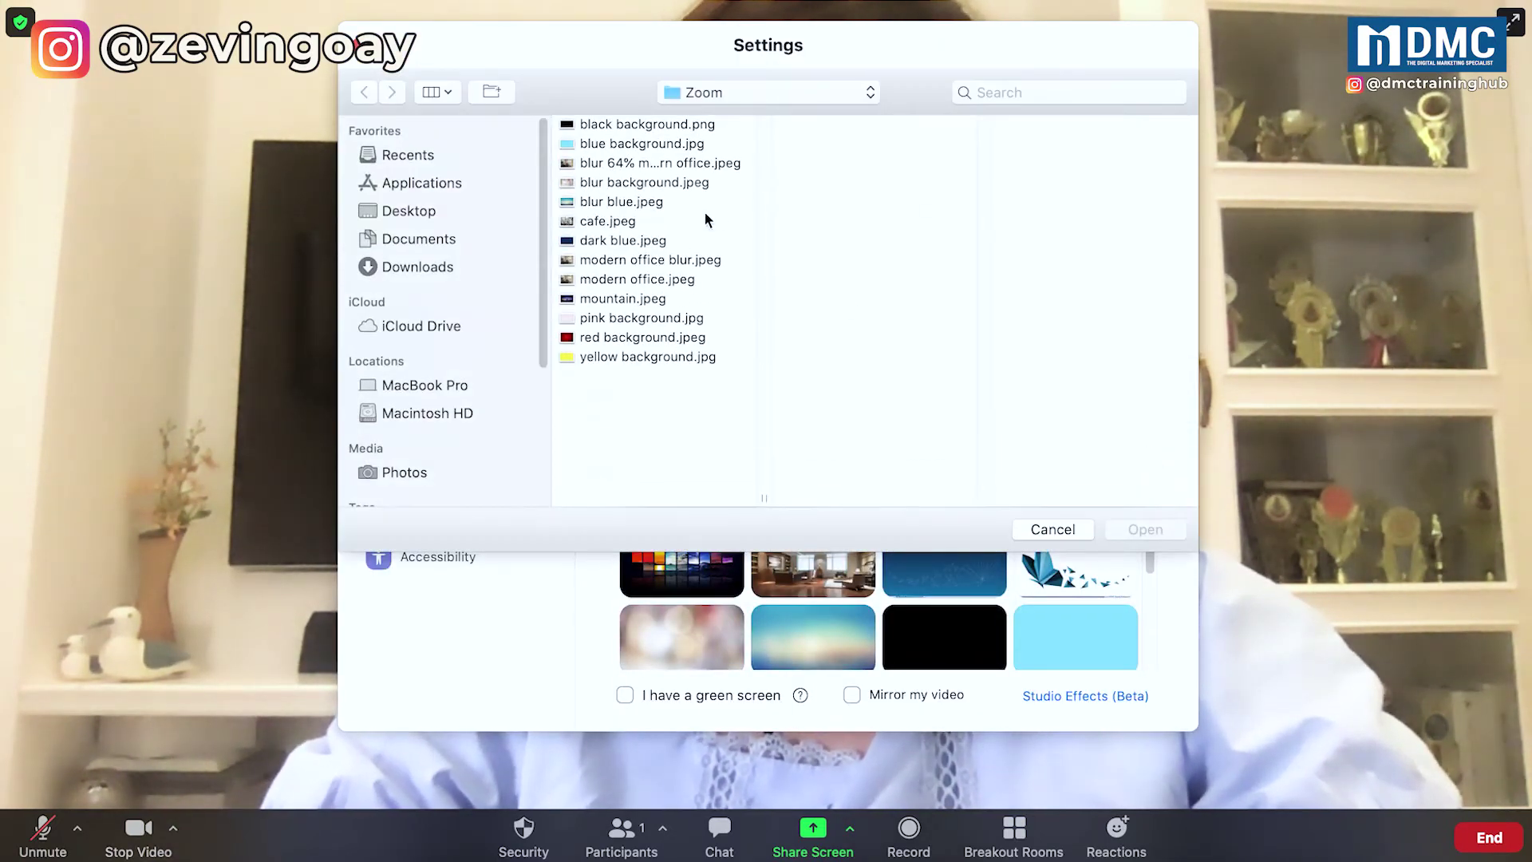
click(667, 163)
double_click(667, 163)
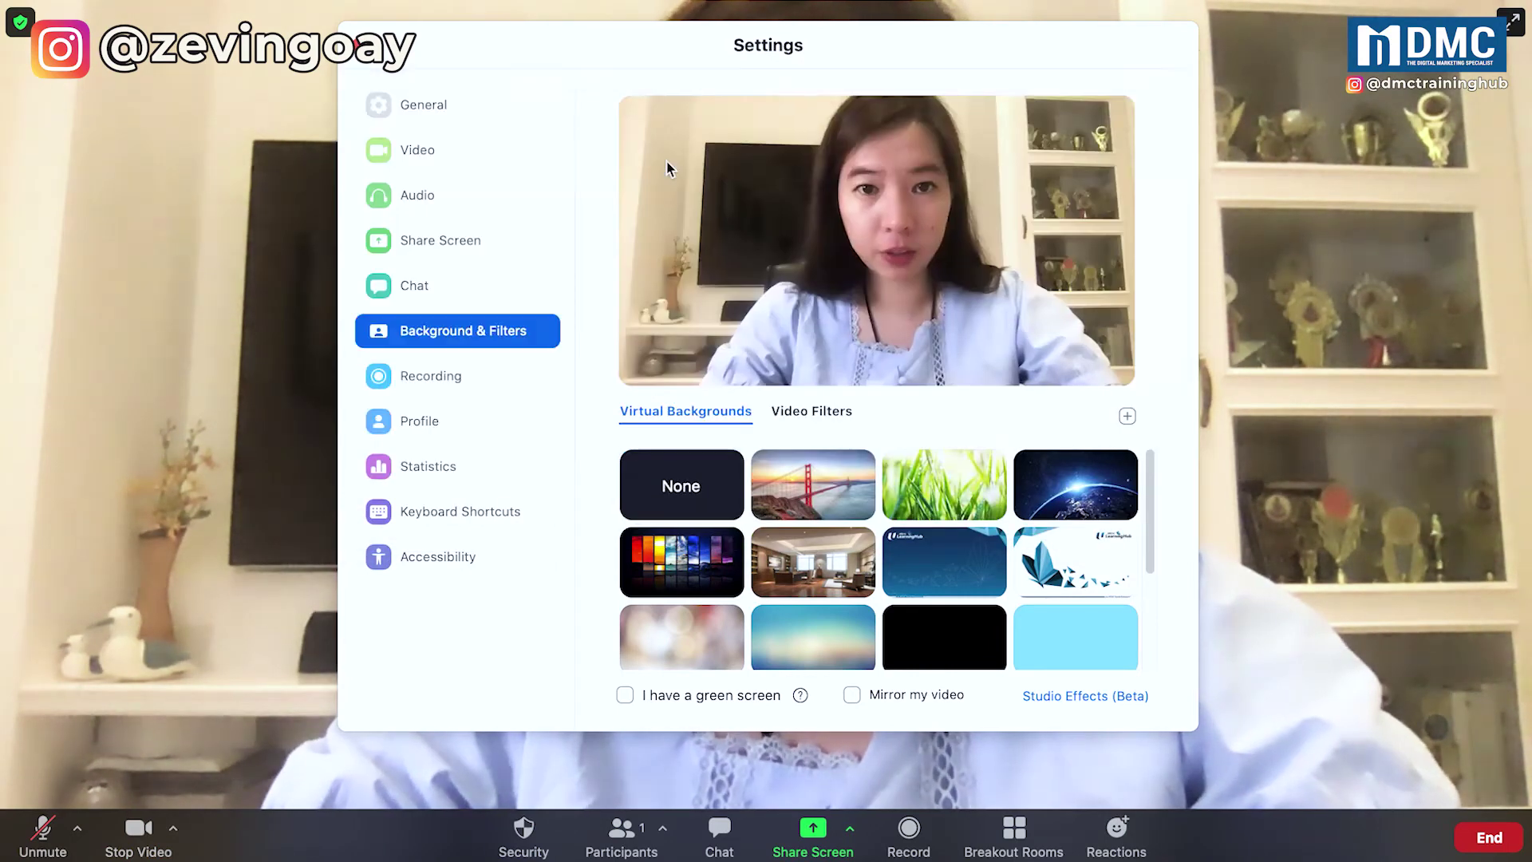
key(super+w)
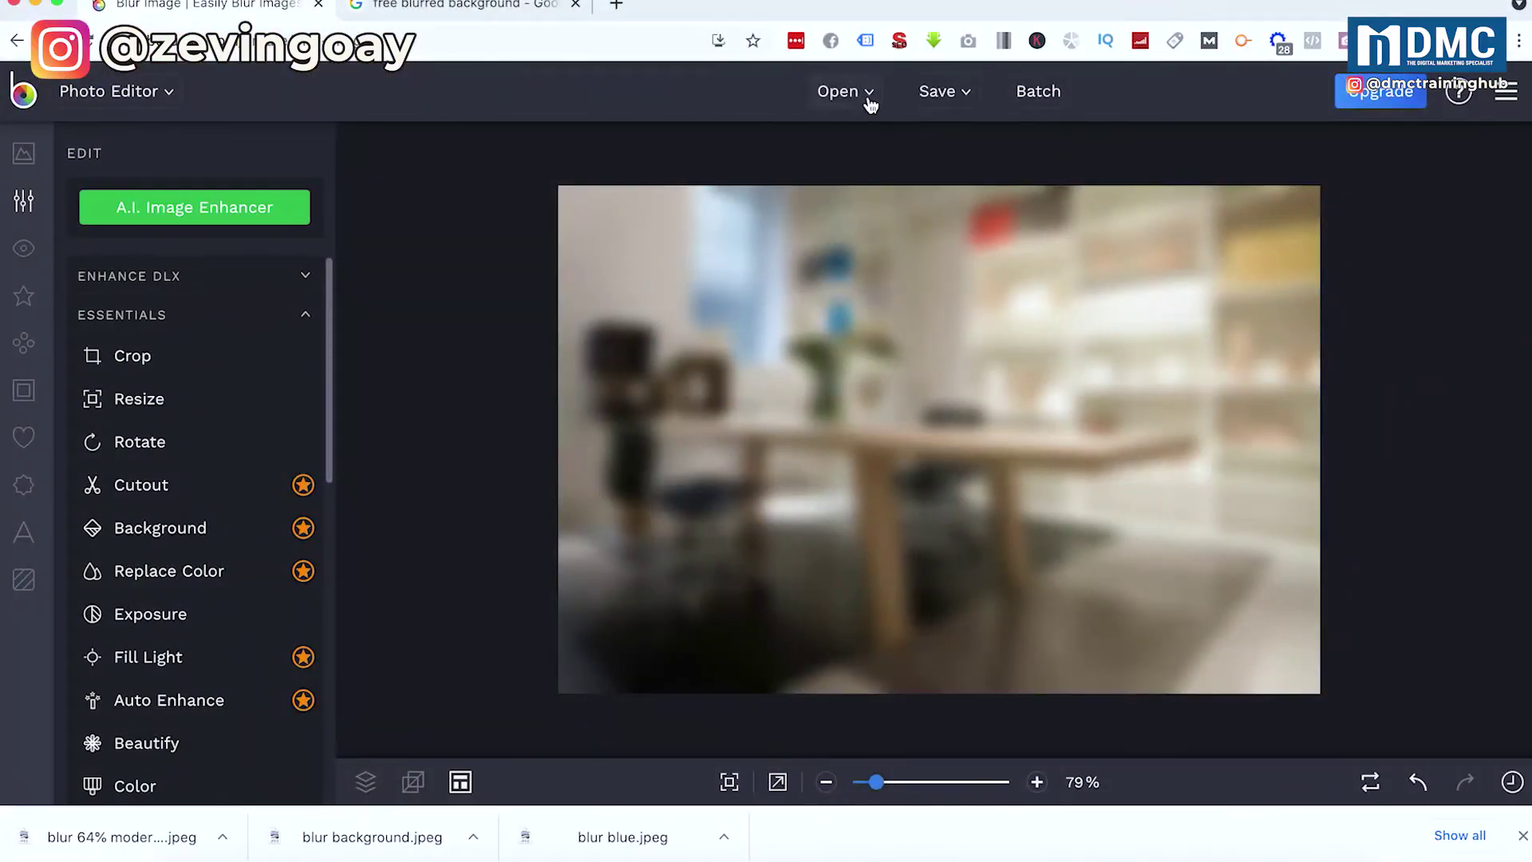
Open cafe.jpeg from the computer in BeFunky
click(869, 104)
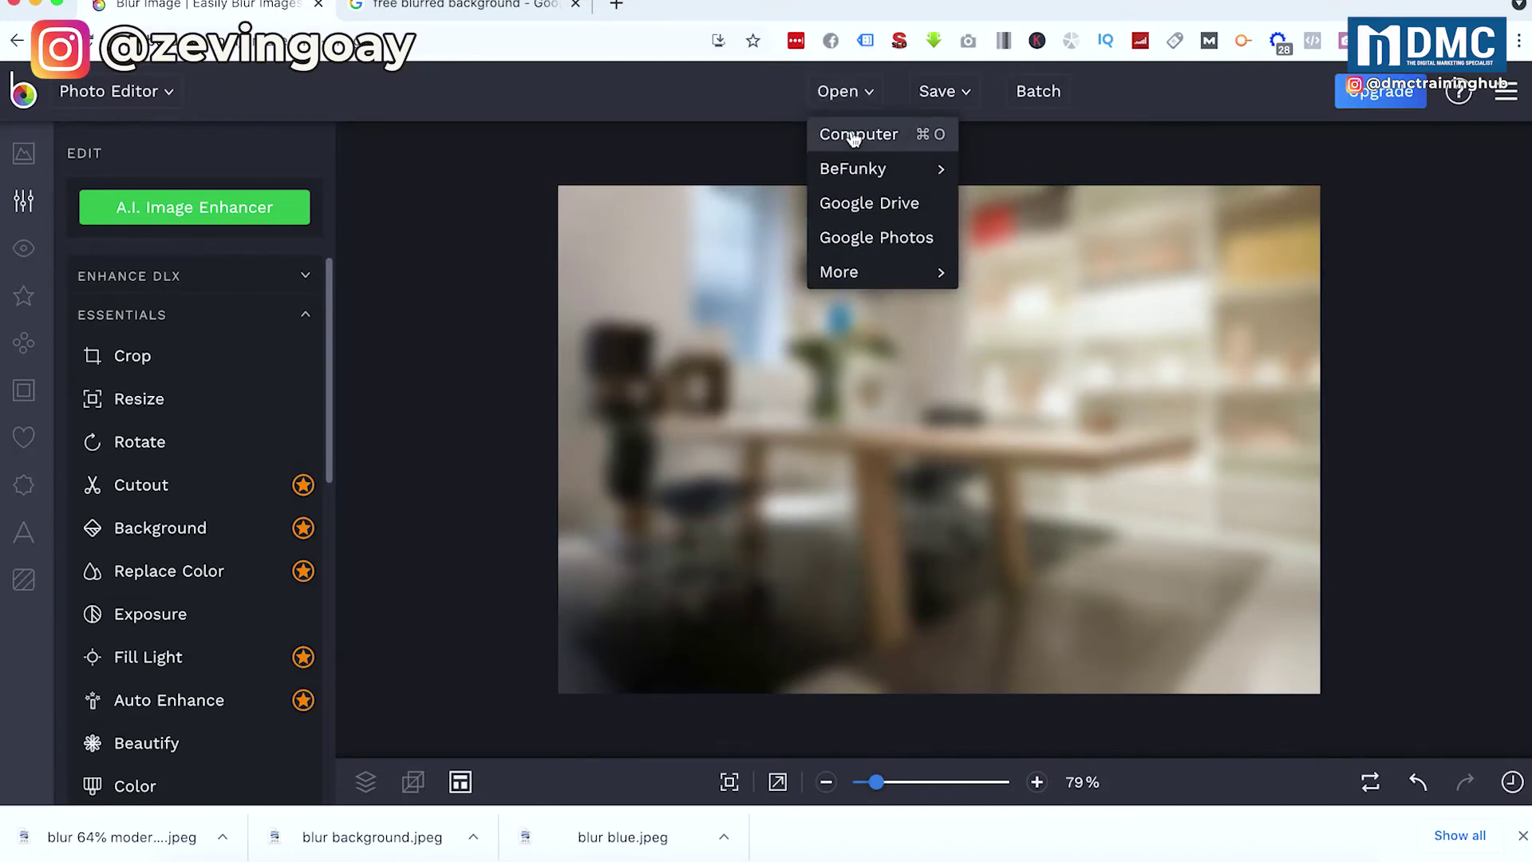
click(852, 136)
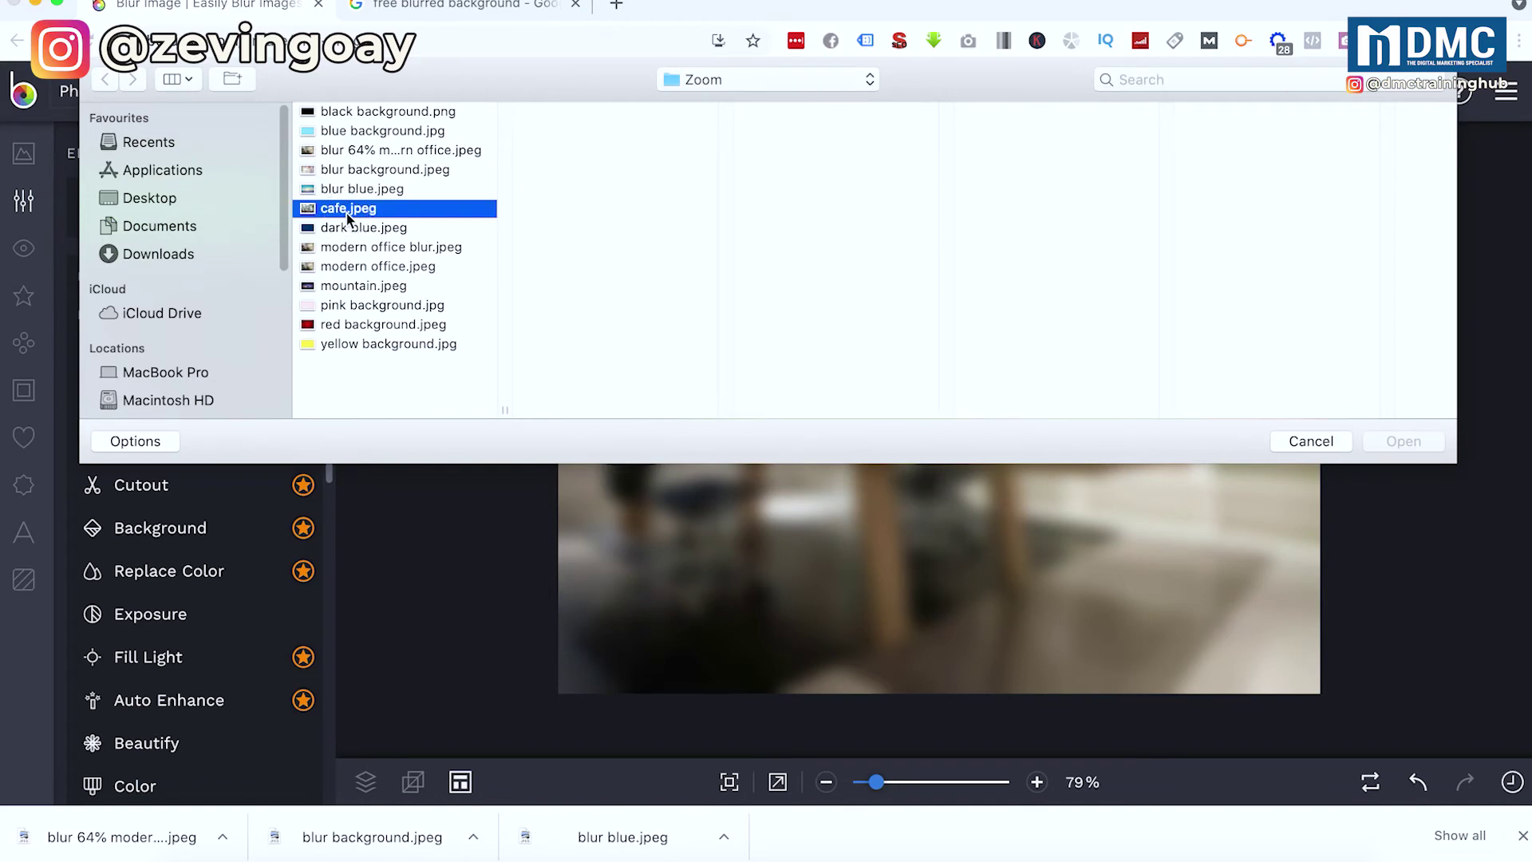
double_click(346, 211)
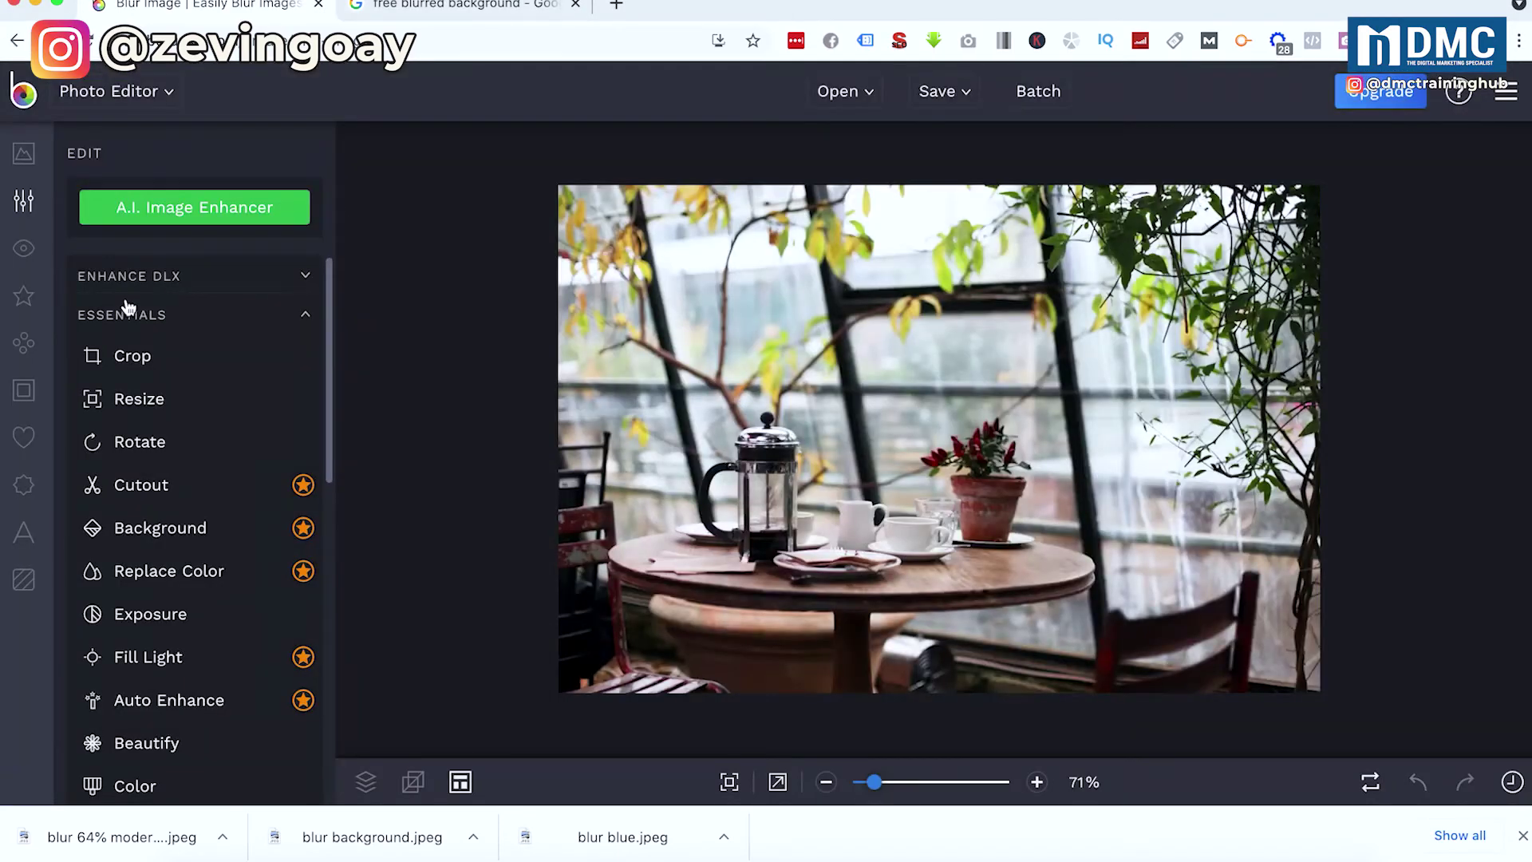
Apply the Blur & Smooth Blur to the cafe photo at about 75% amount
scroll(169, 600, down, 3)
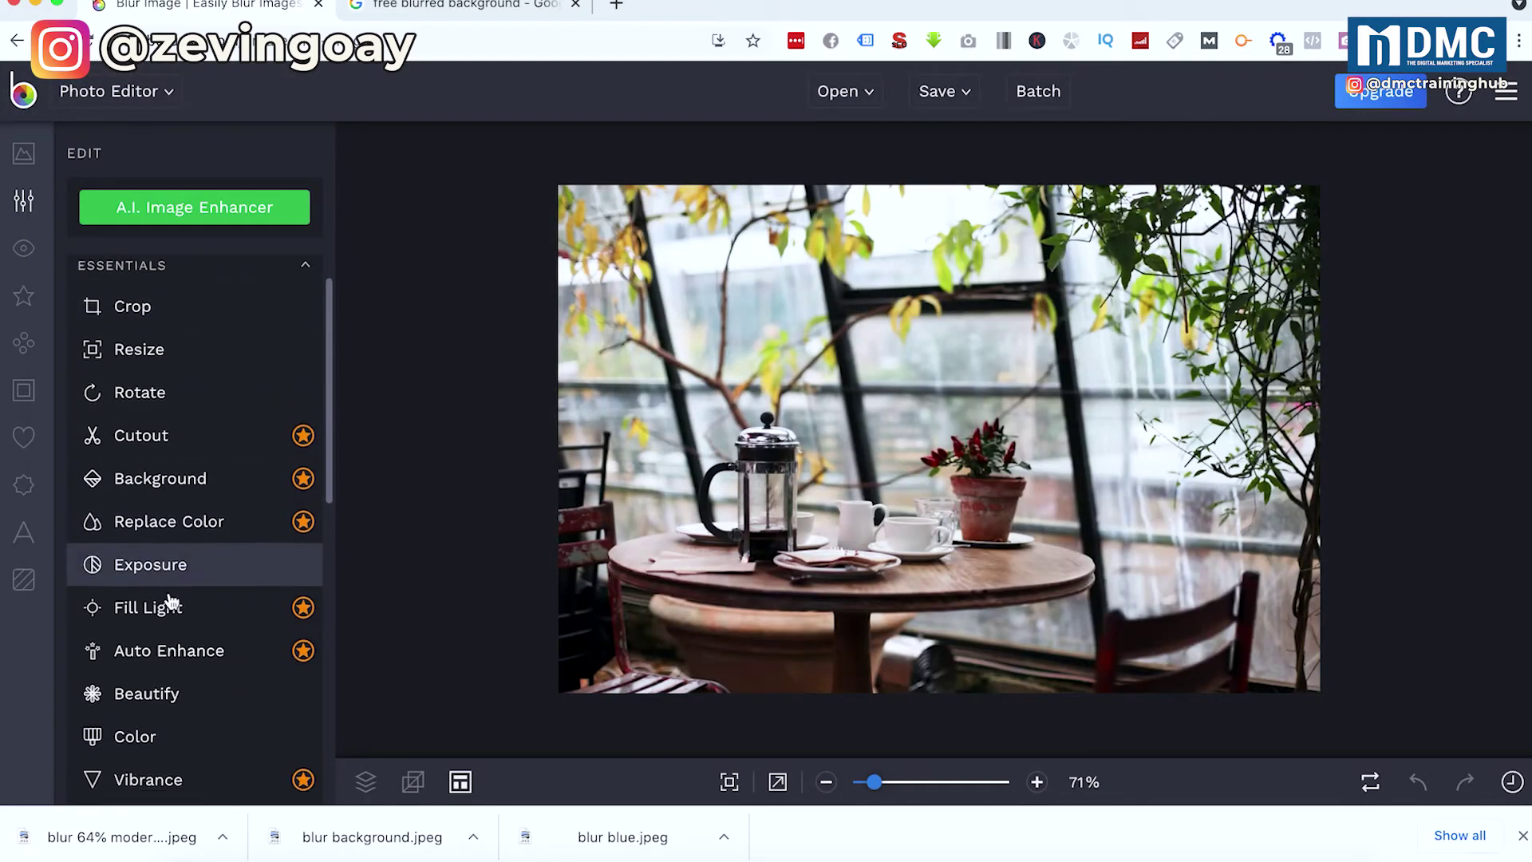
scroll(169, 599, down, 8)
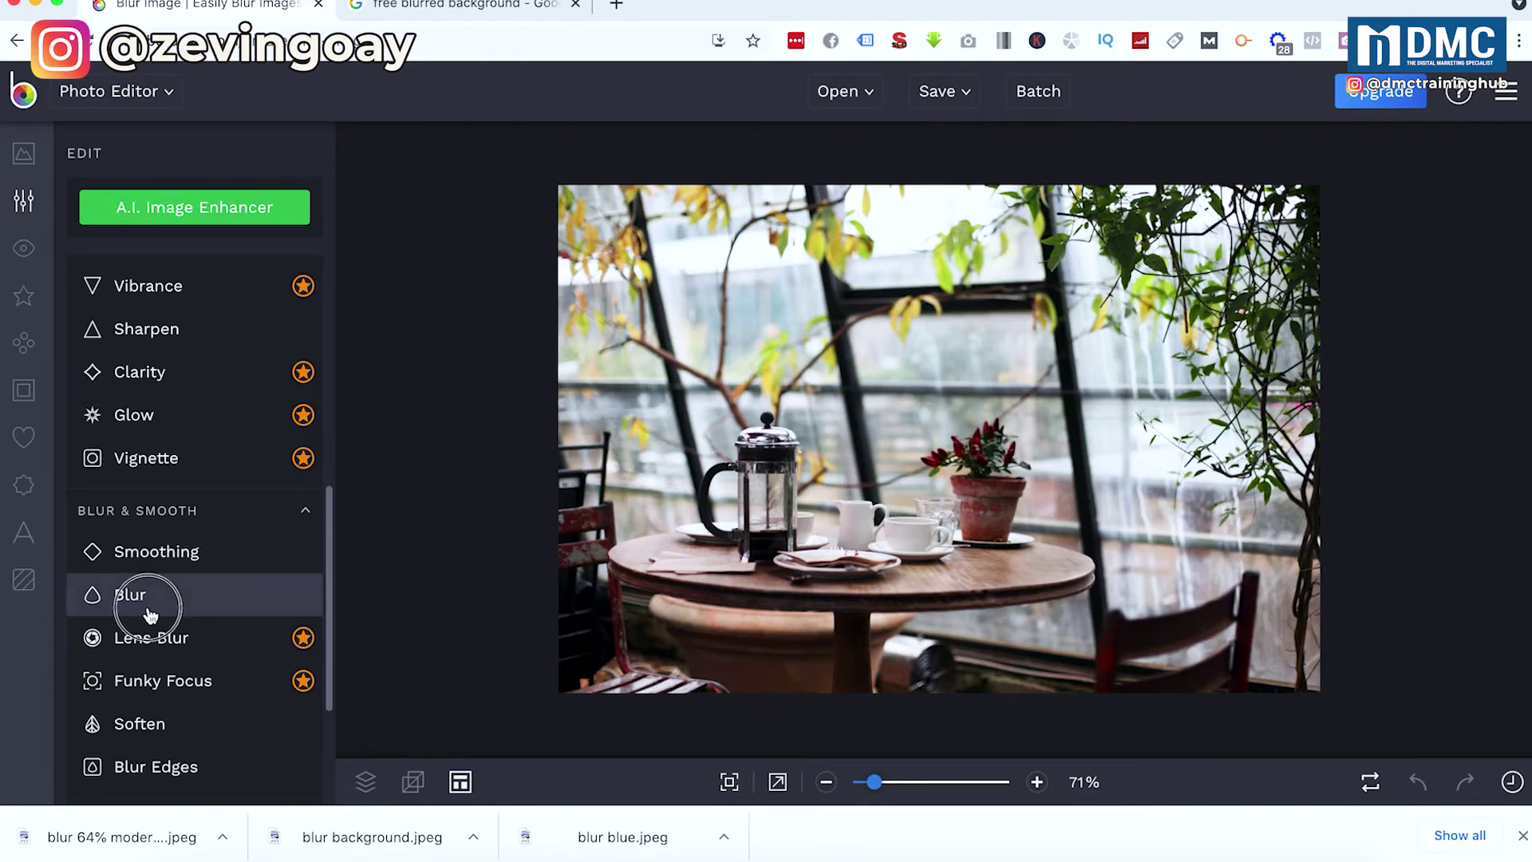
click(145, 615)
drag(176, 286, 231, 279)
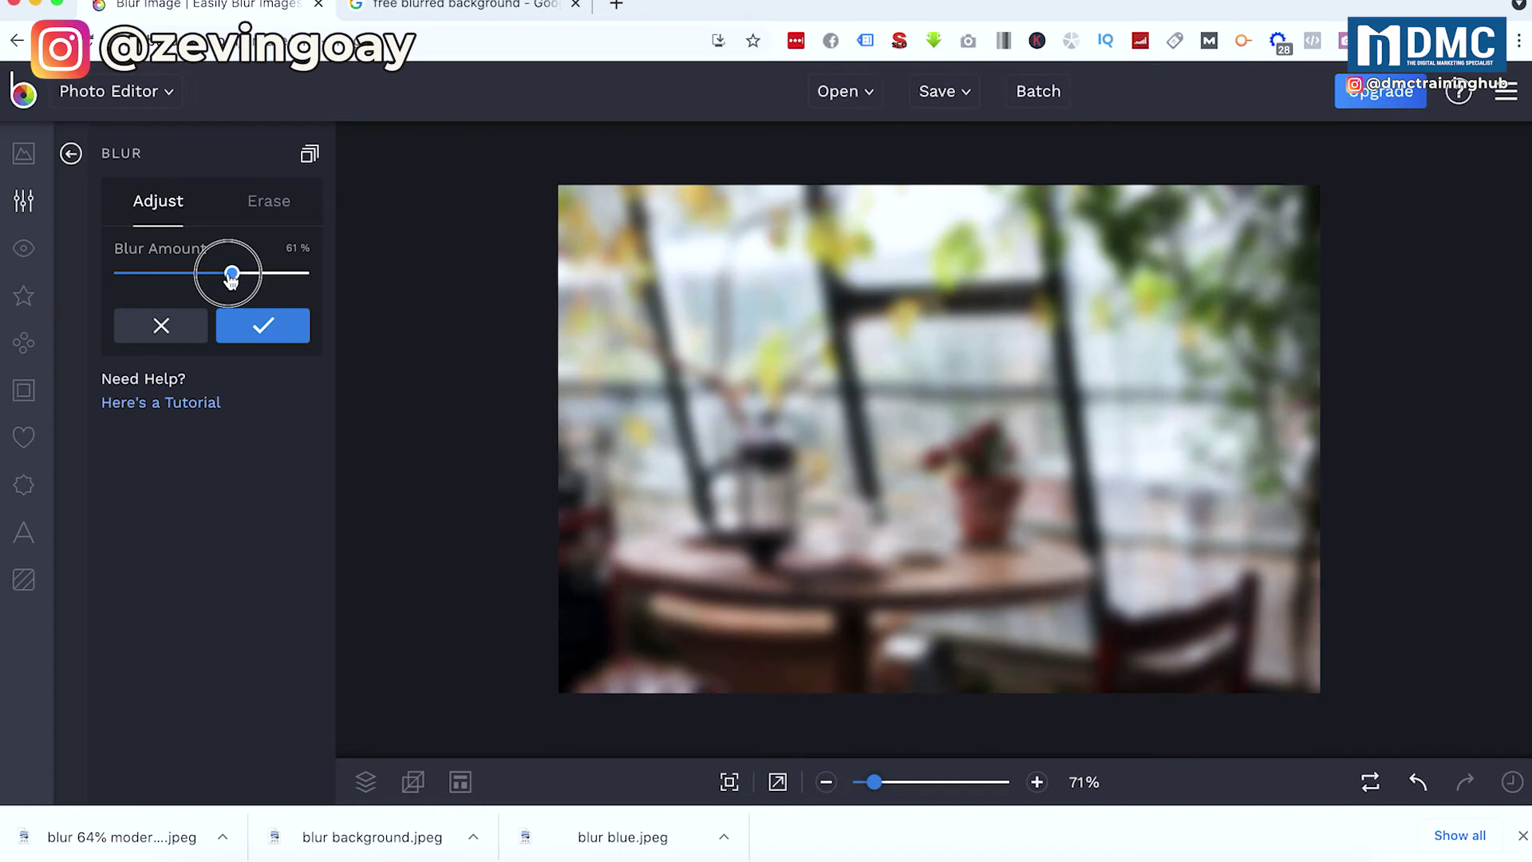
drag(232, 279, 256, 280)
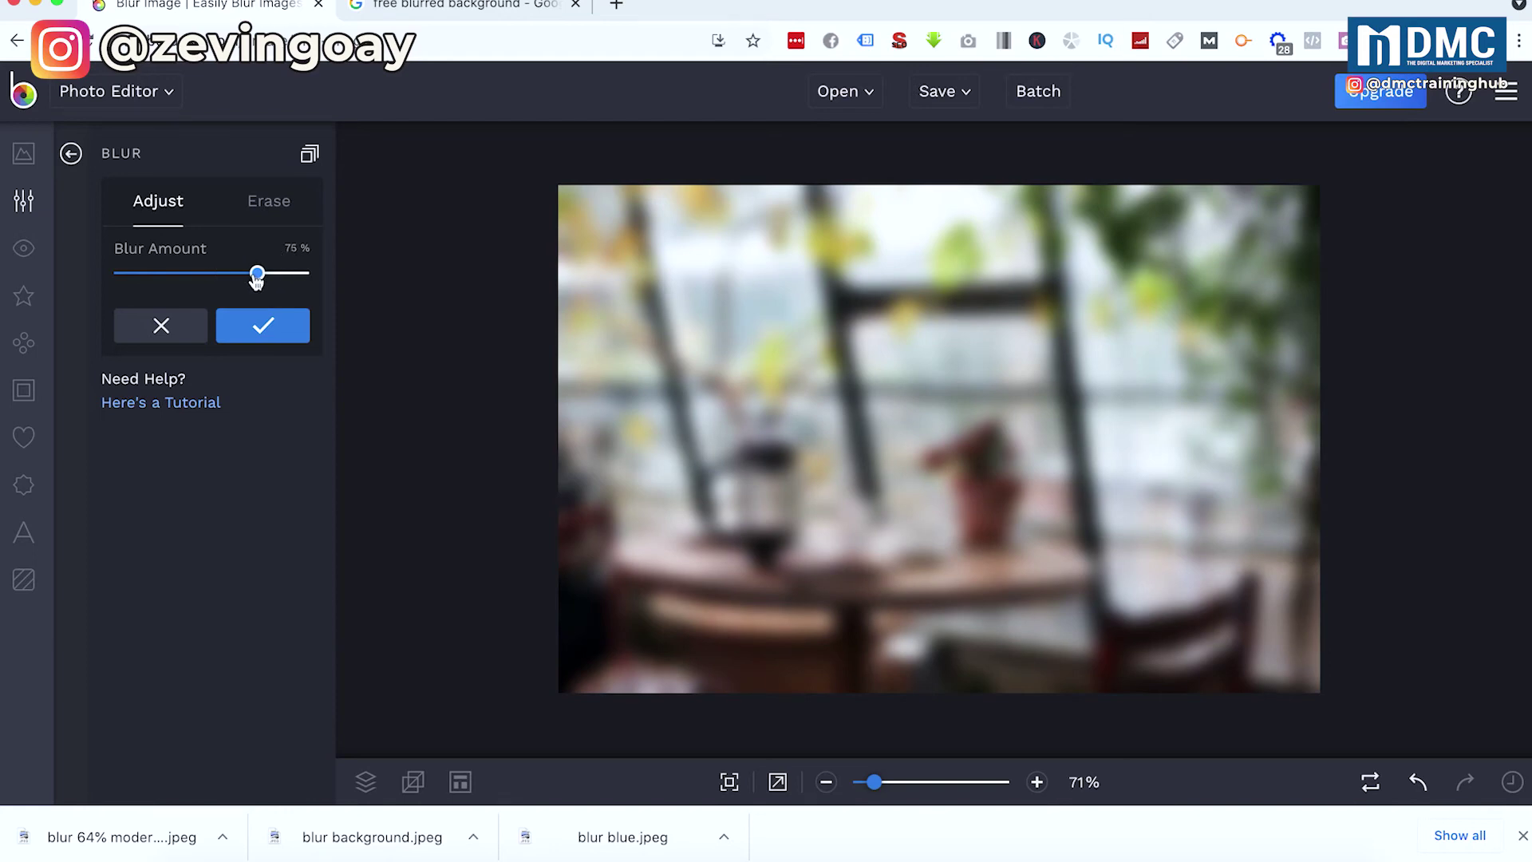
click(262, 324)
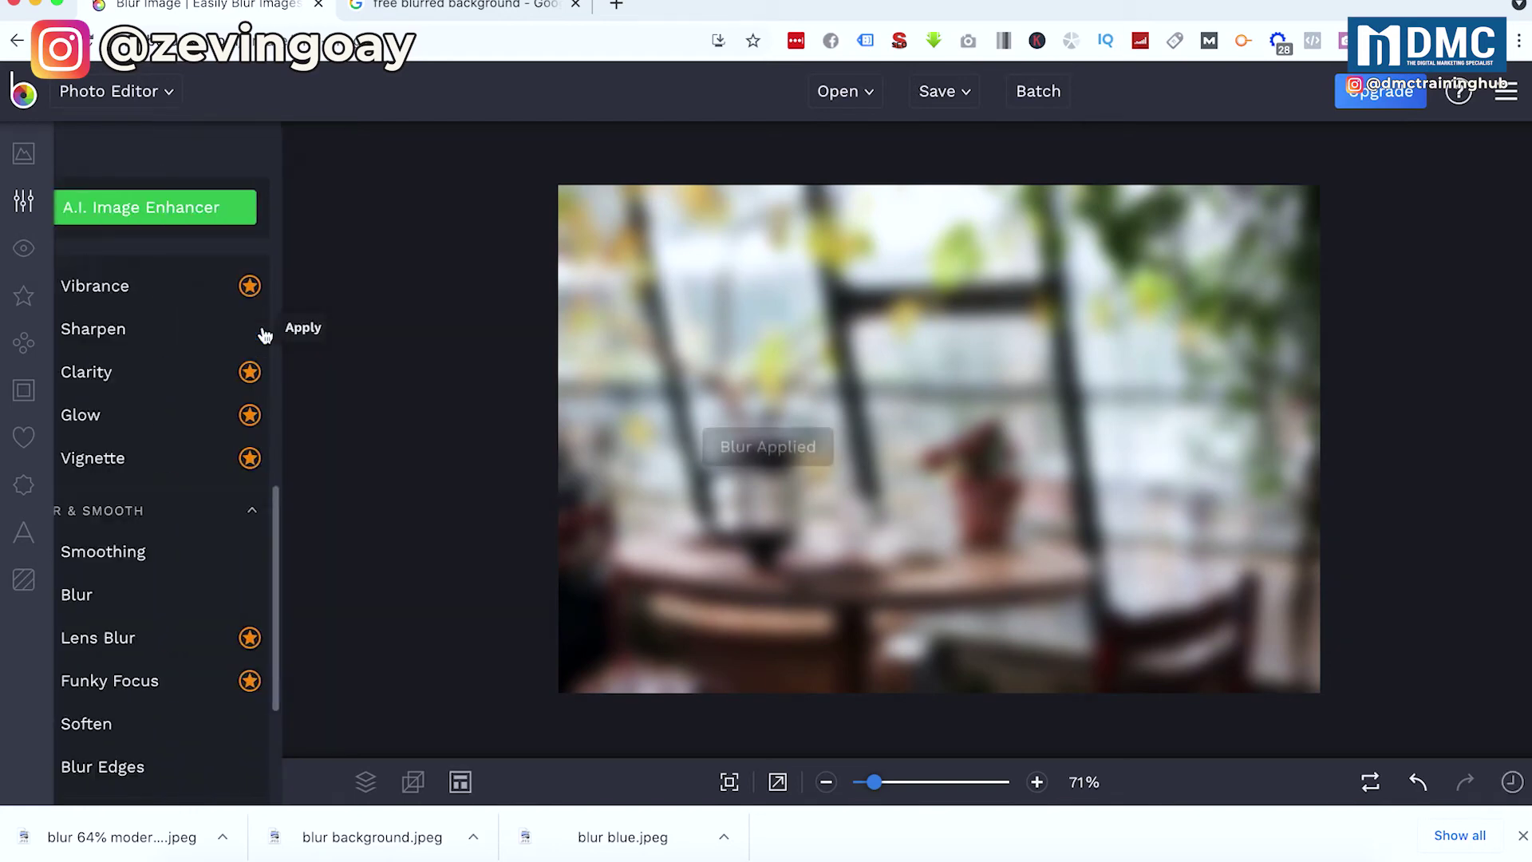
Download the blurred café photo from BeFunky to the computer as the JPG 'blur cafe.jpeg'
click(941, 91)
click(954, 131)
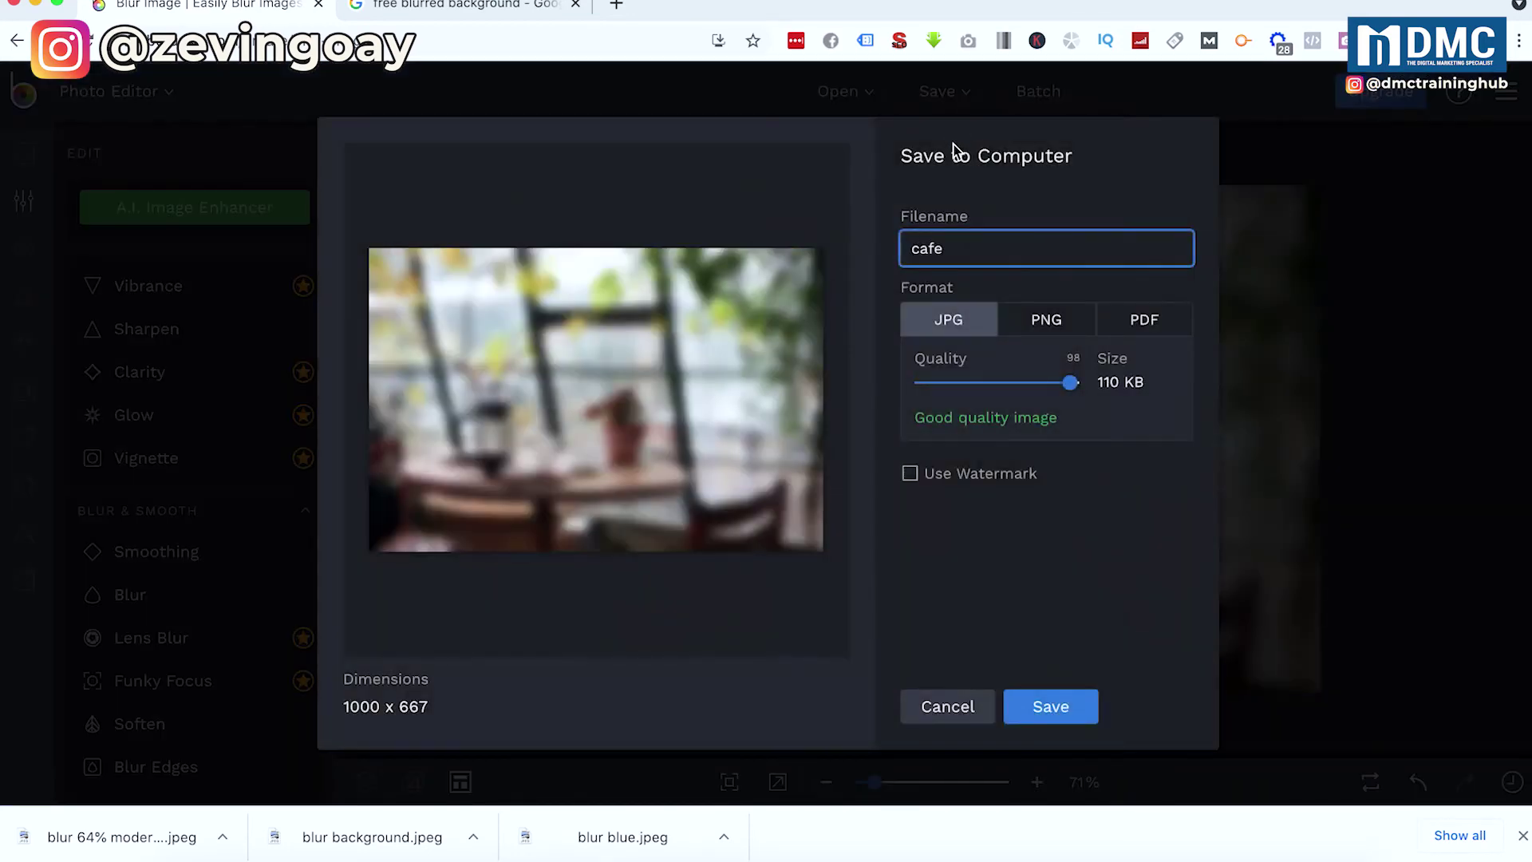
text(blur)
key(Return)
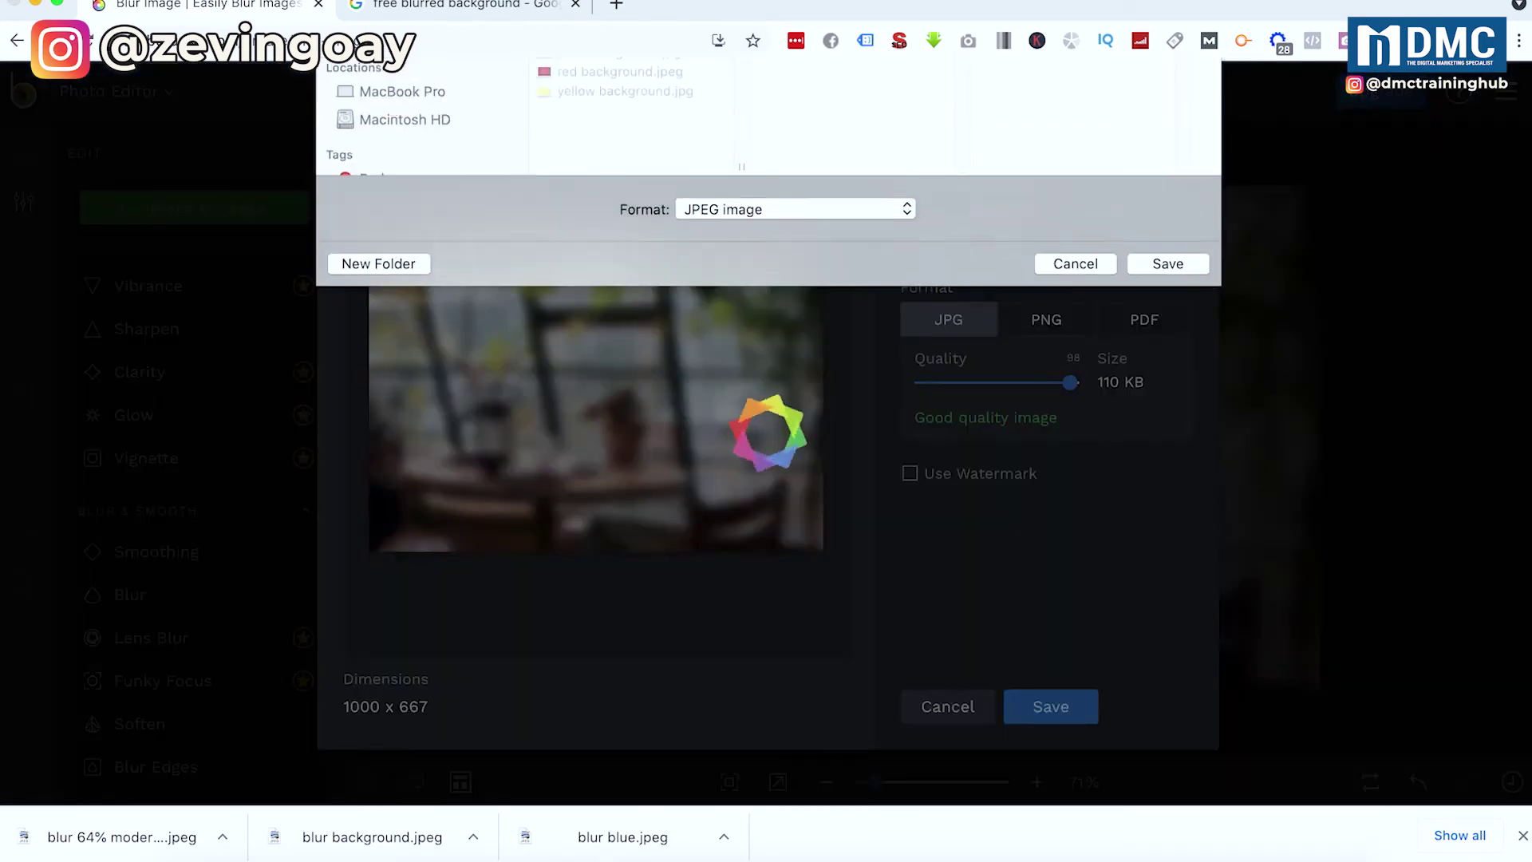
key(Return)
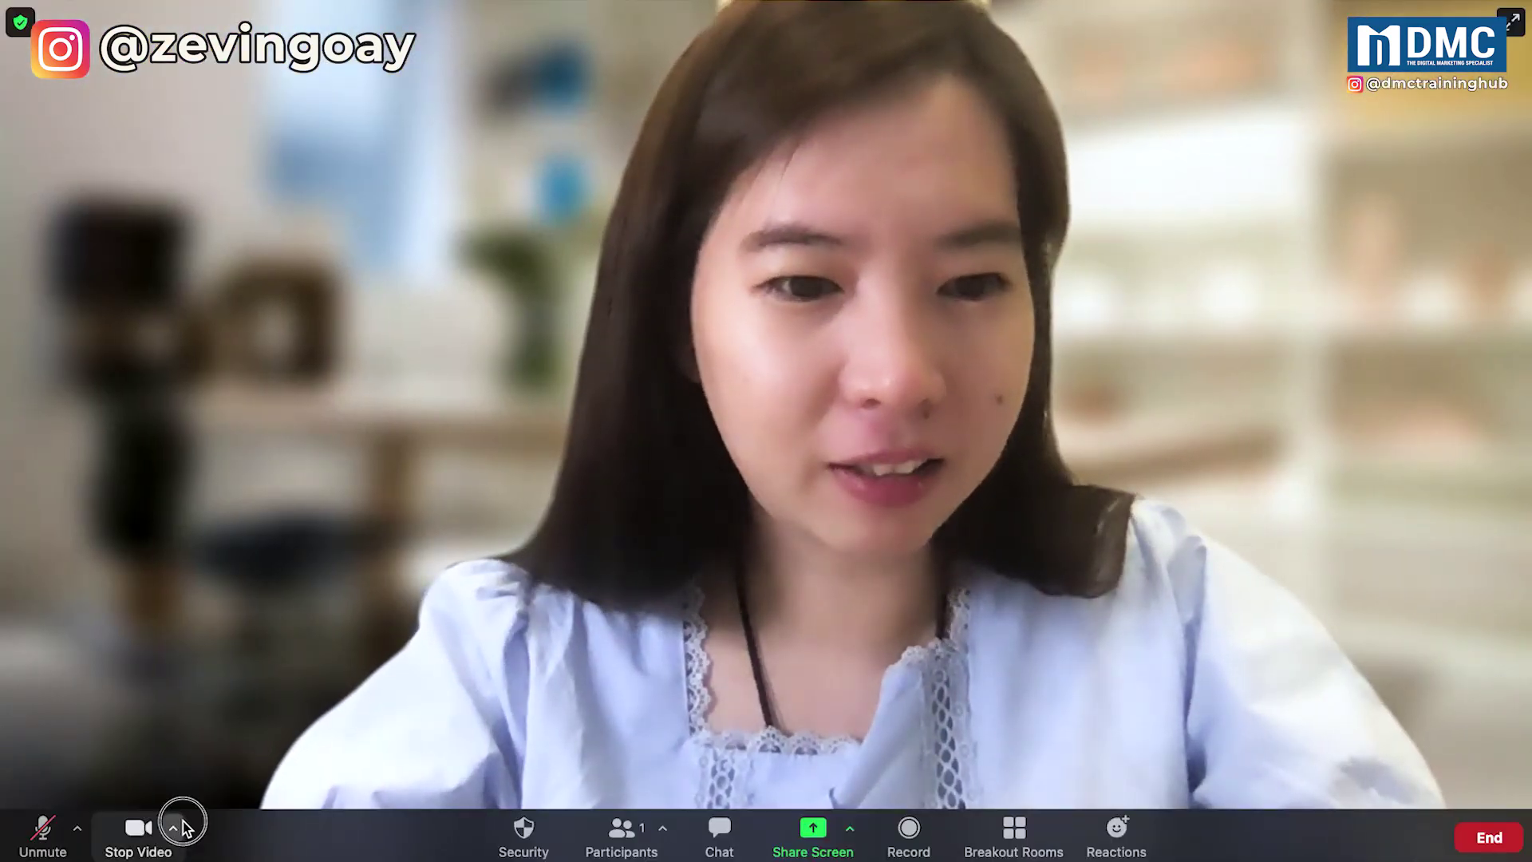
Delete the 'download 2' office virtual background, leaving the Golden Gate bridge background applied
click(183, 827)
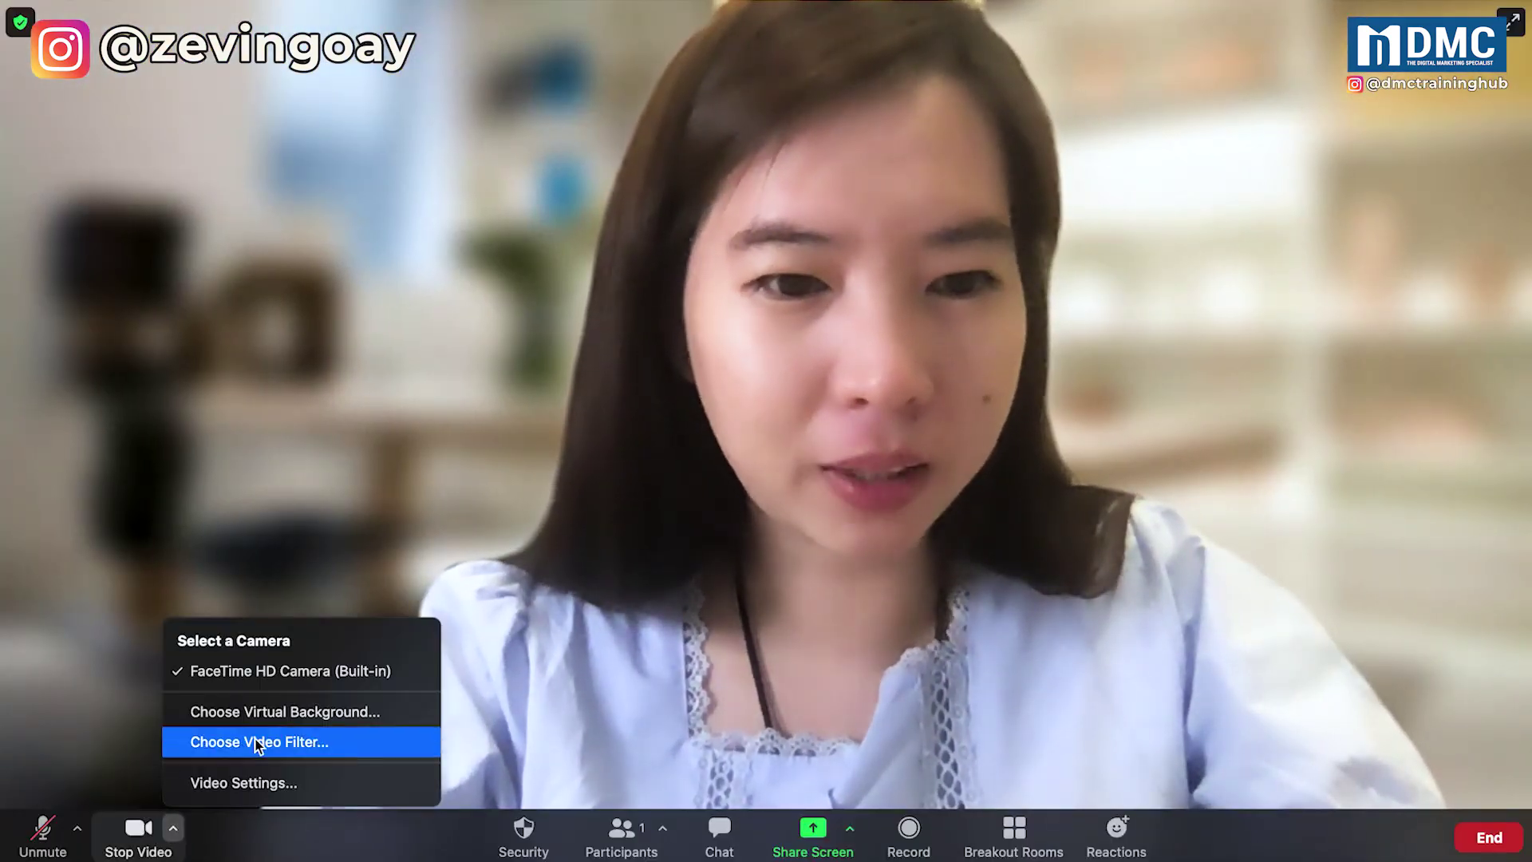
click(253, 713)
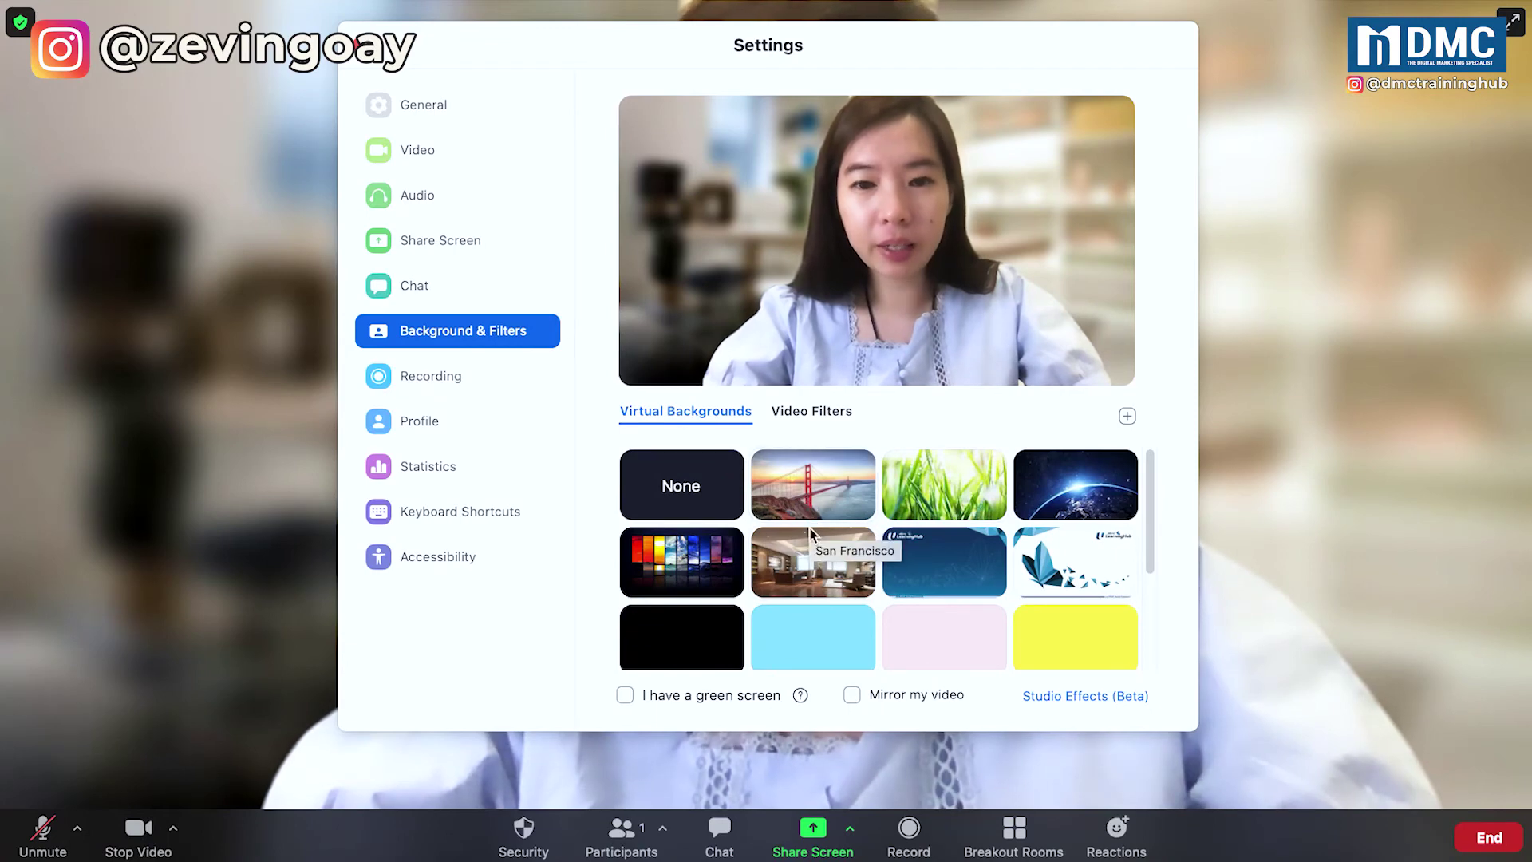
click(826, 566)
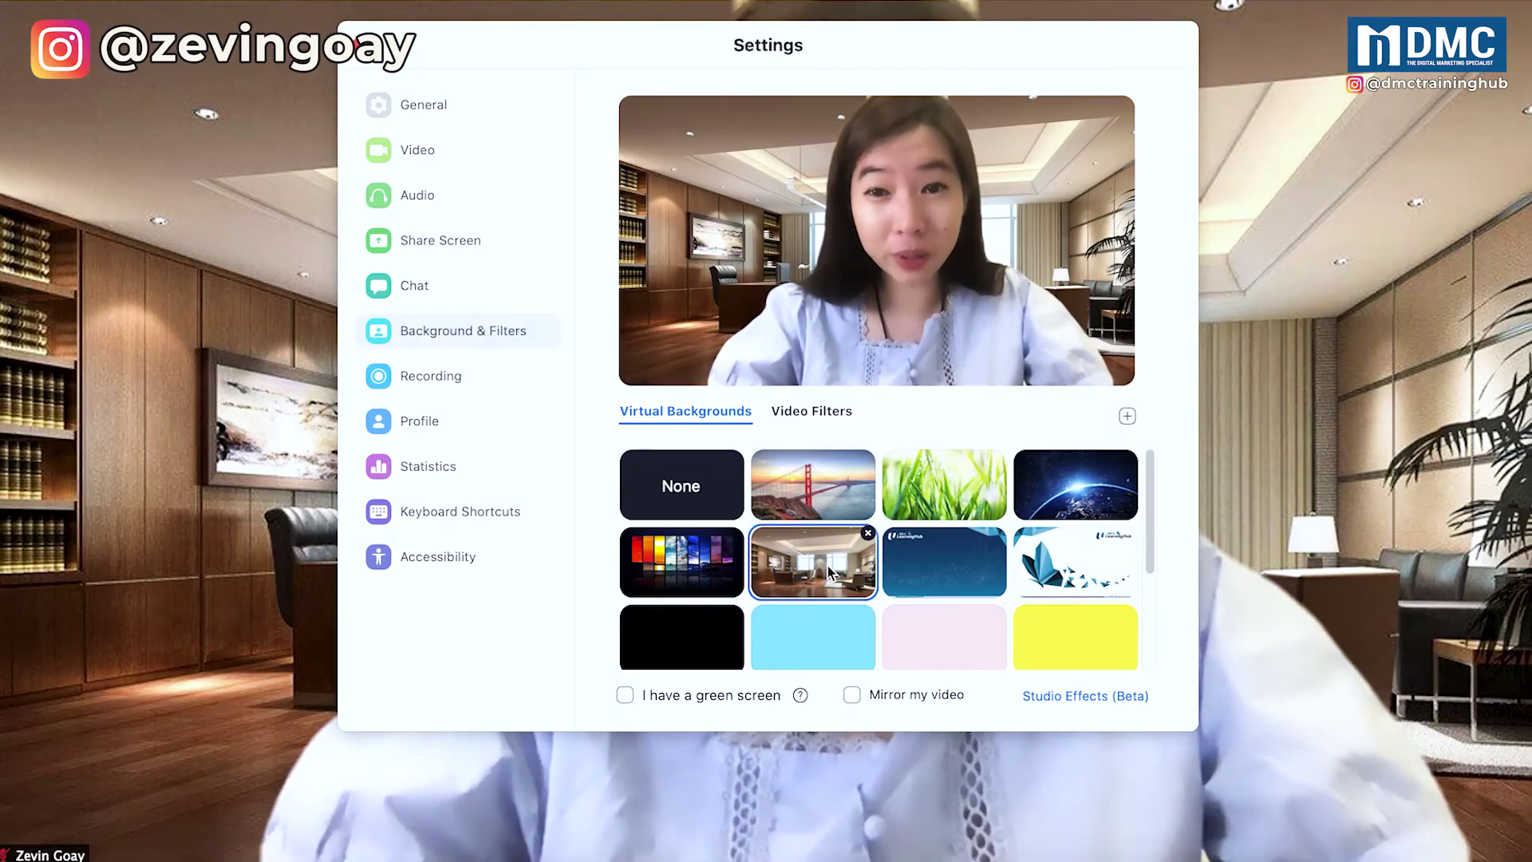
click(870, 535)
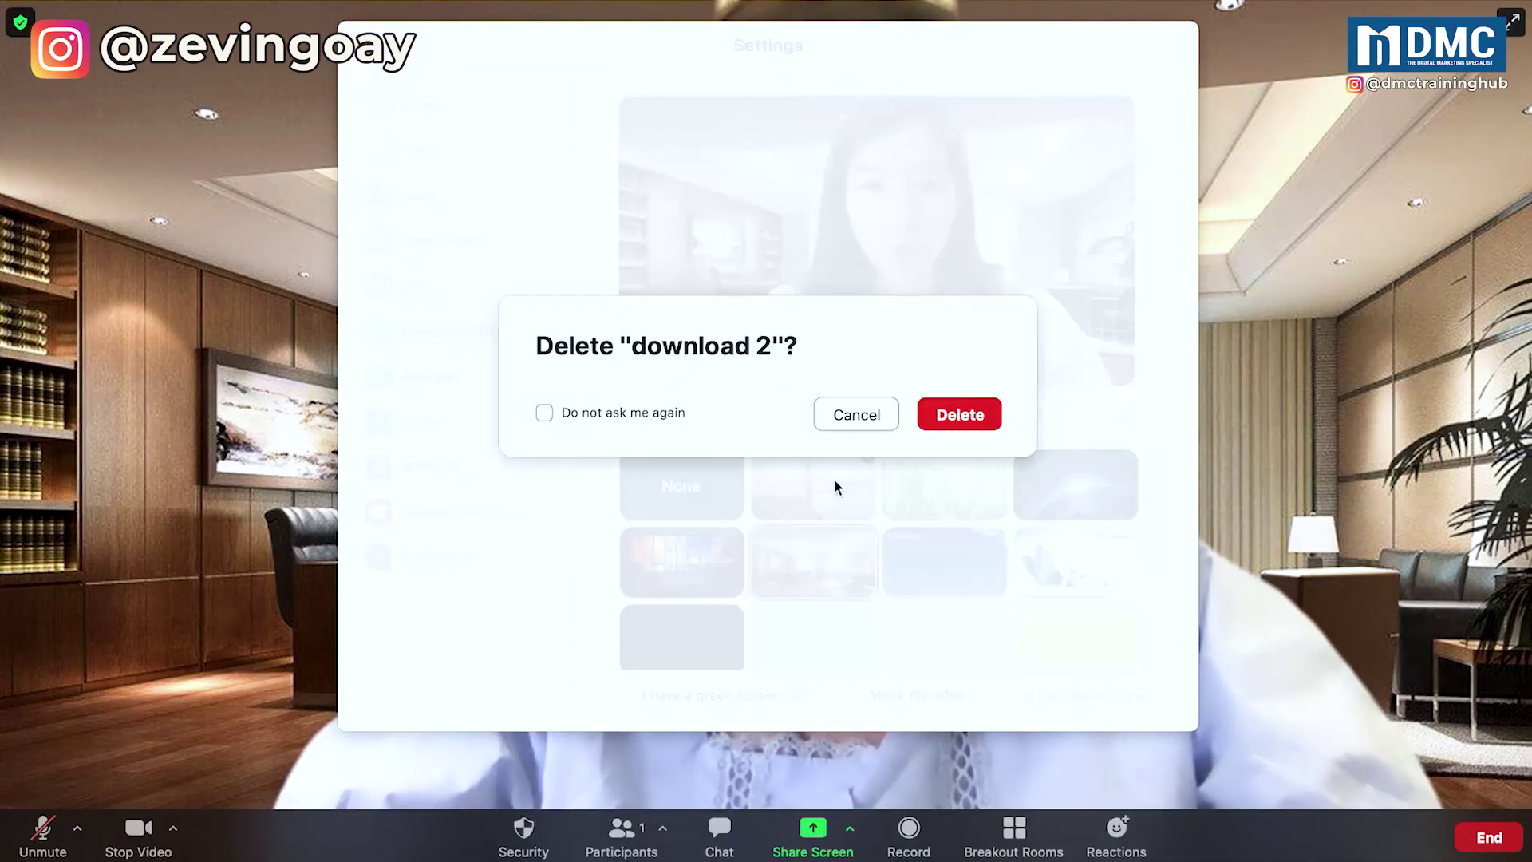
click(951, 414)
click(813, 484)
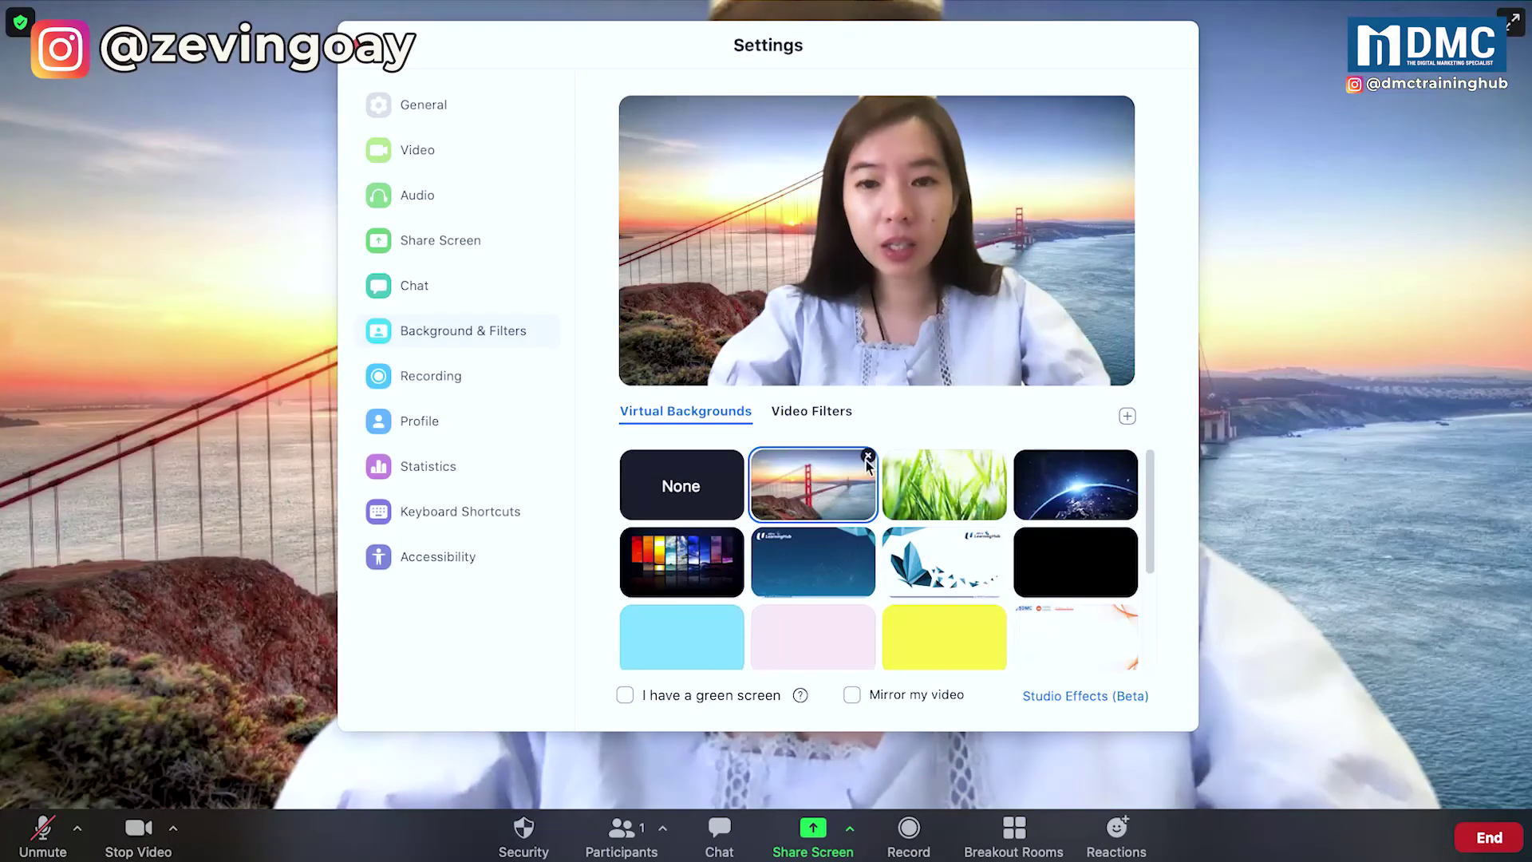
Add blur cafe.jpeg as a new image and set it as the virtual background
click(1126, 416)
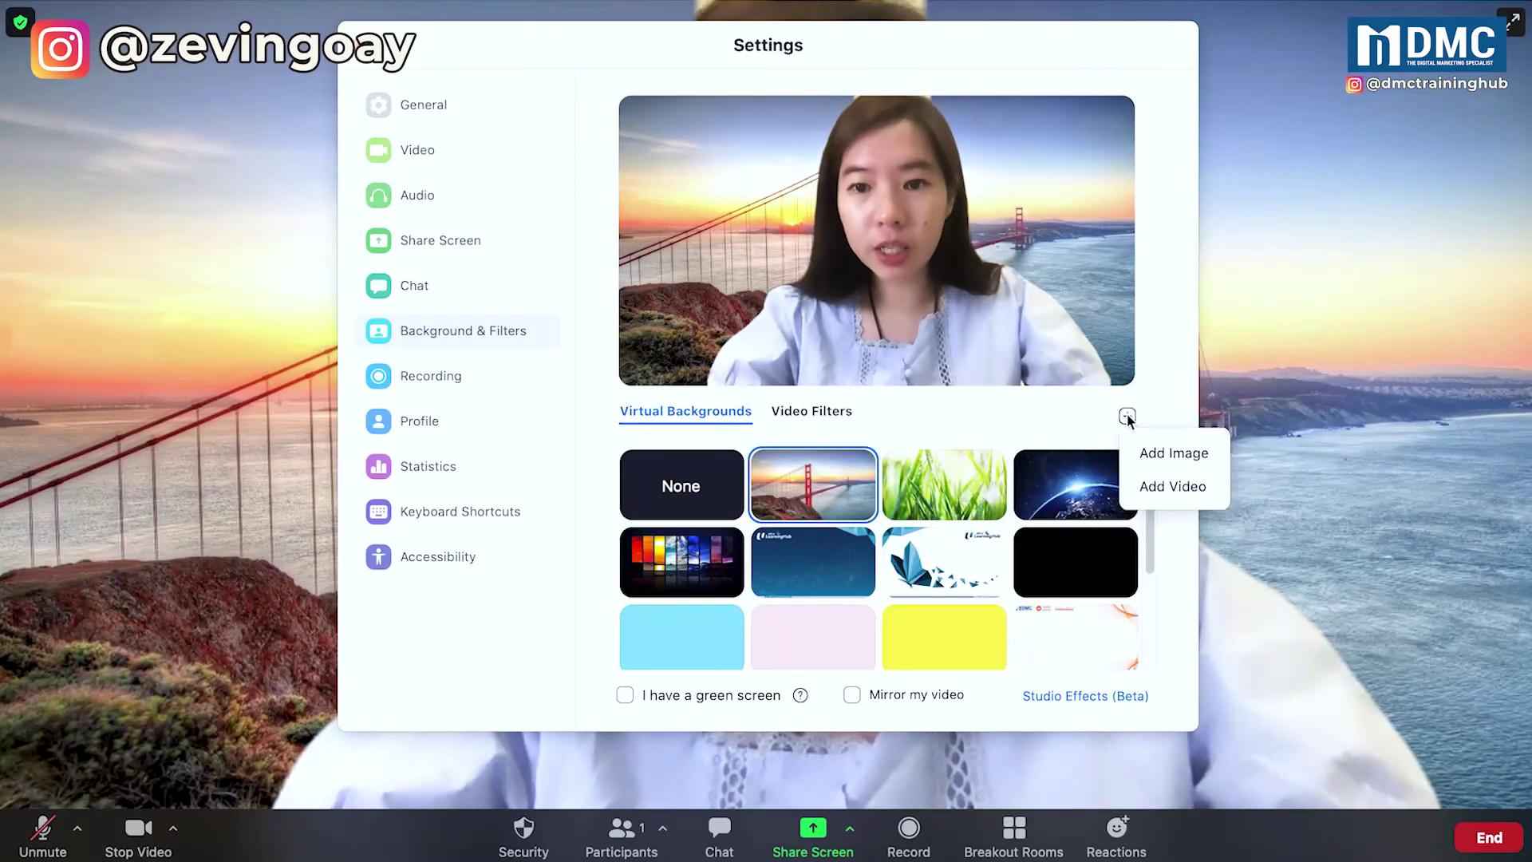
click(1153, 455)
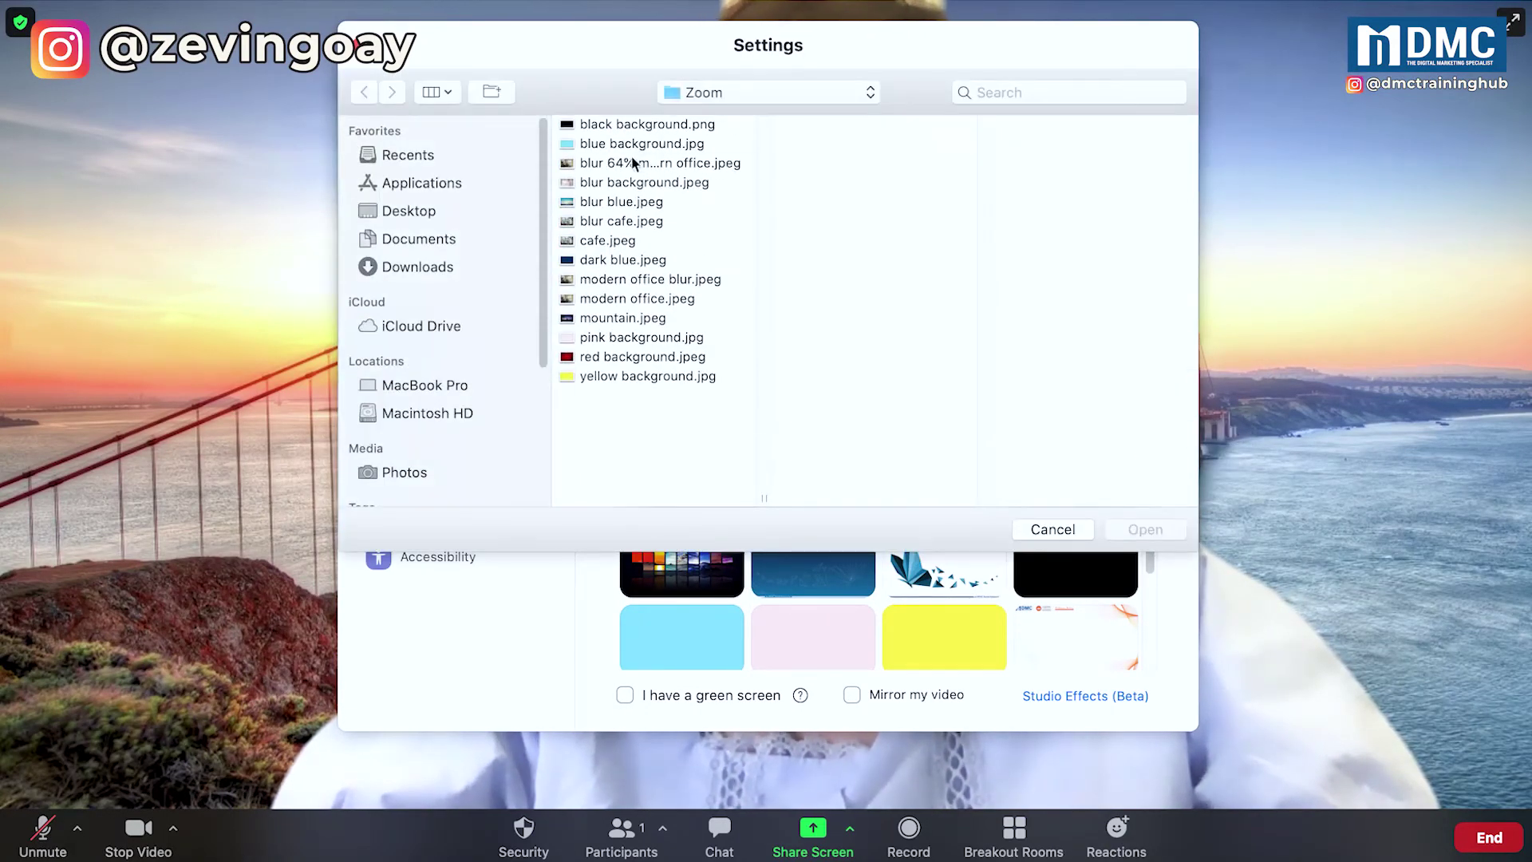
double_click(621, 222)
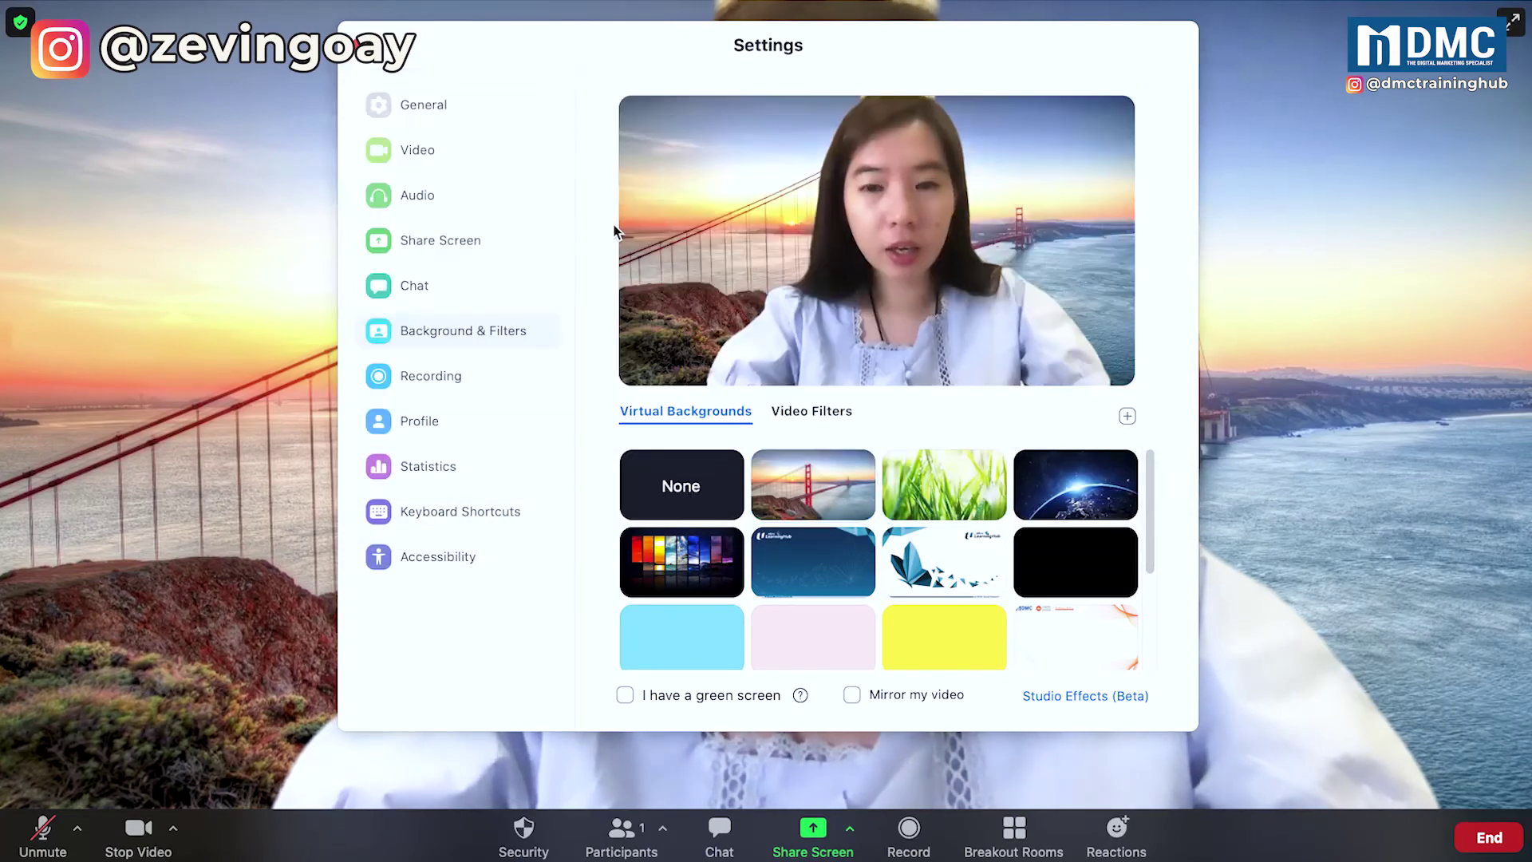
key(super+w)
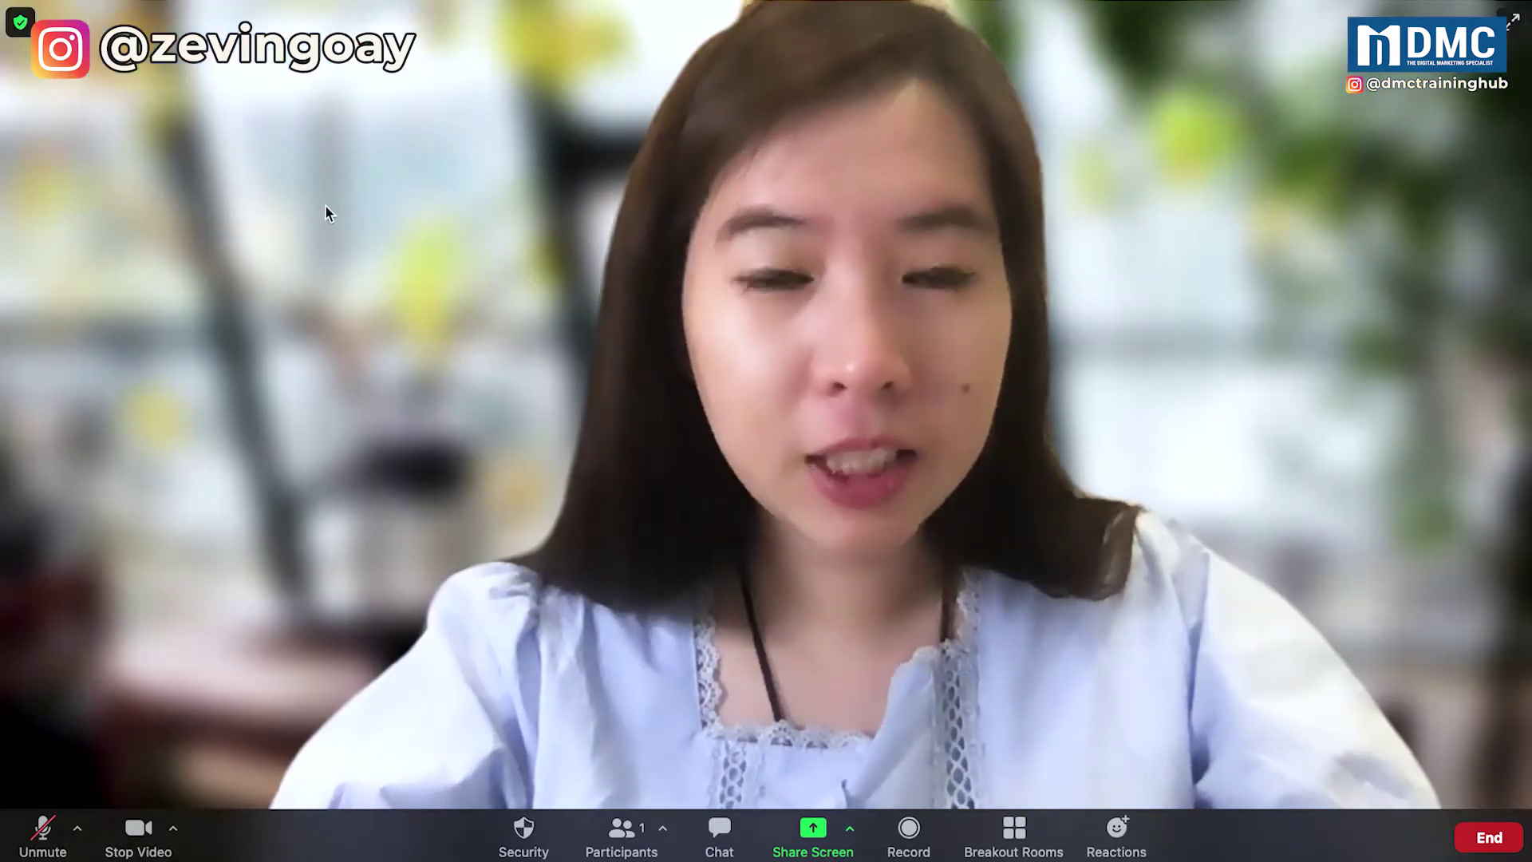